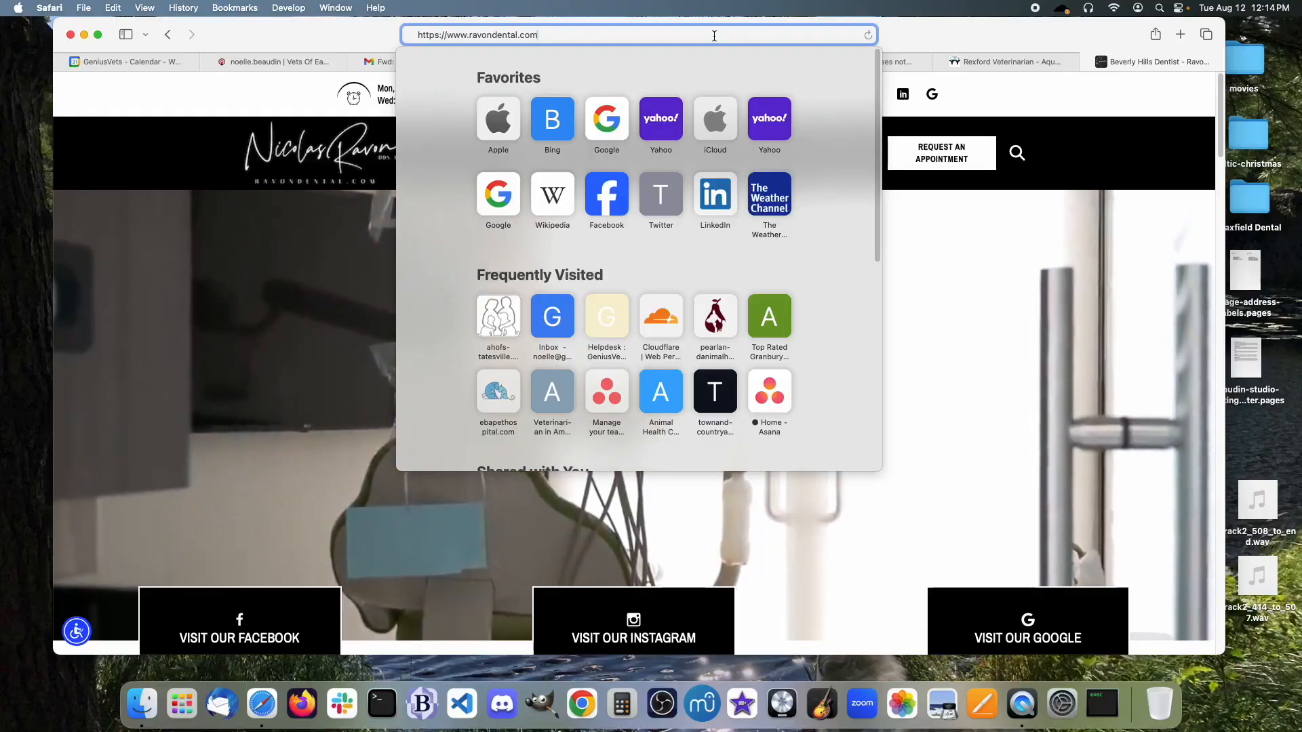
Go to the site's /user login page and autofill the saved username and password.
key(Return)
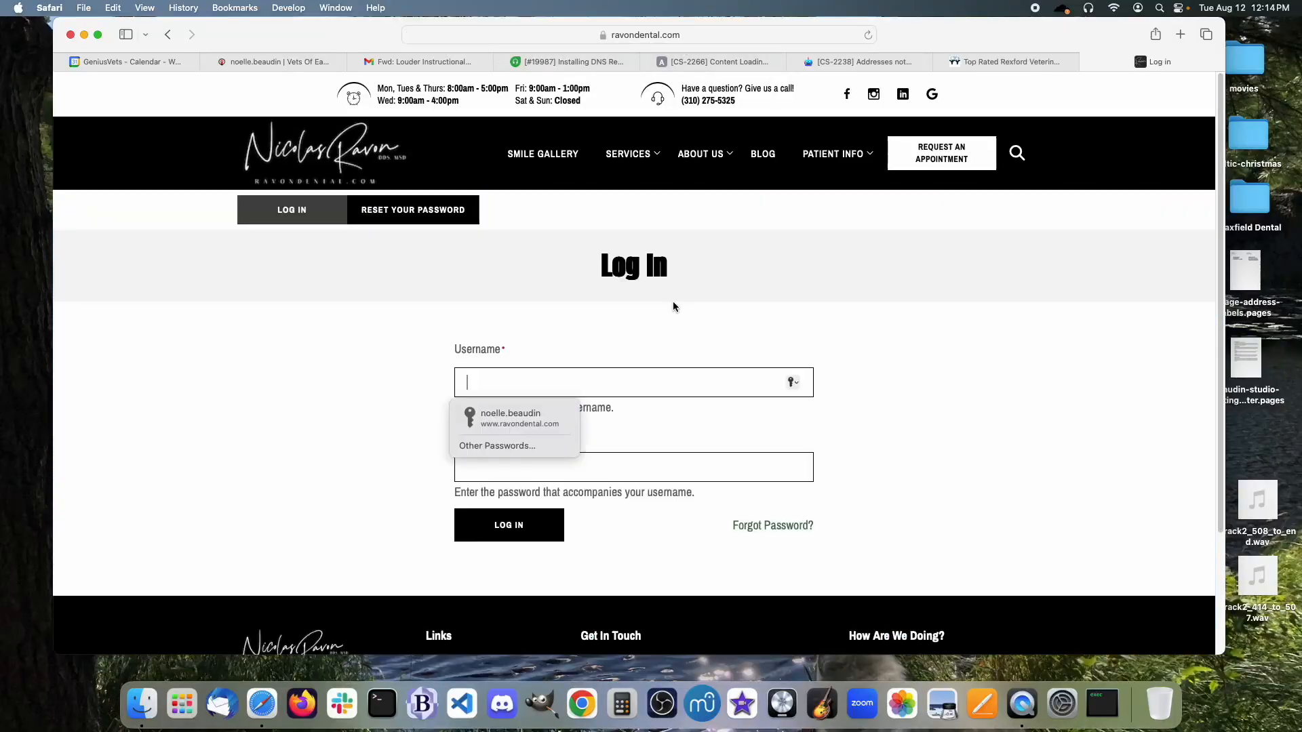
click(544, 424)
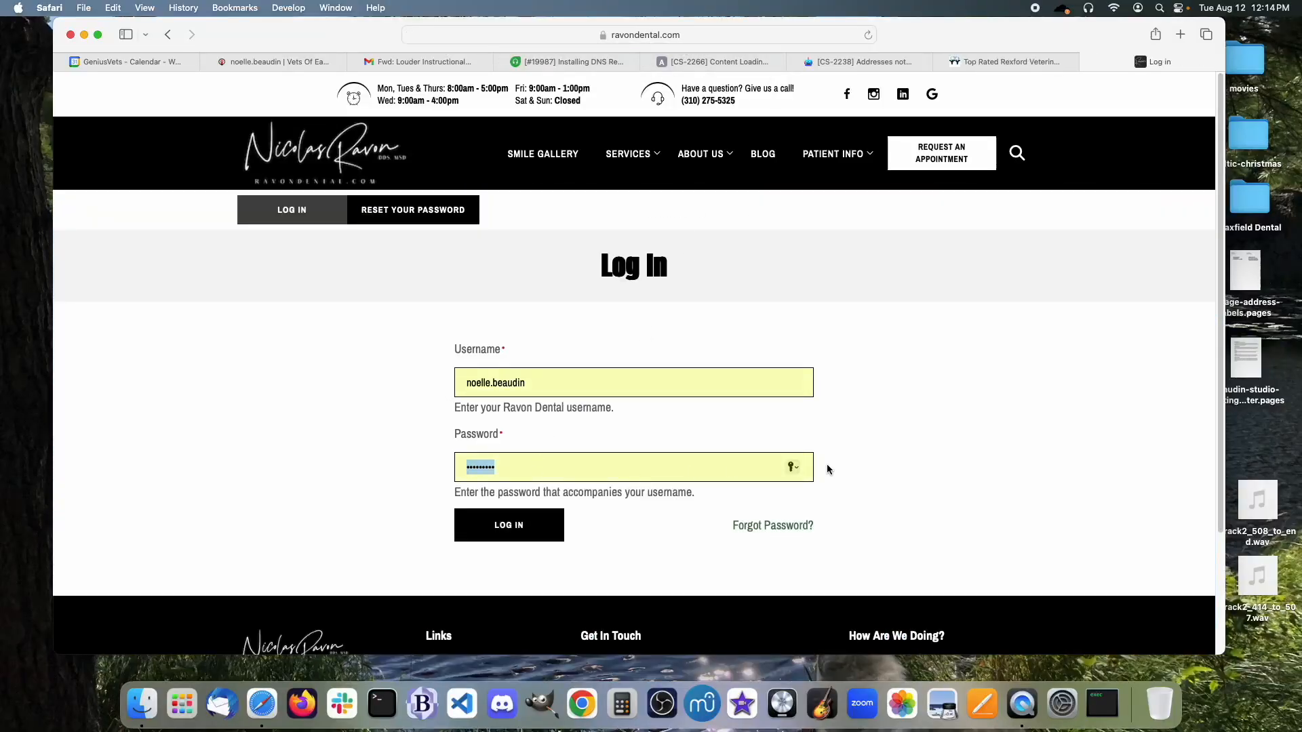
scroll(826, 465, down, 3)
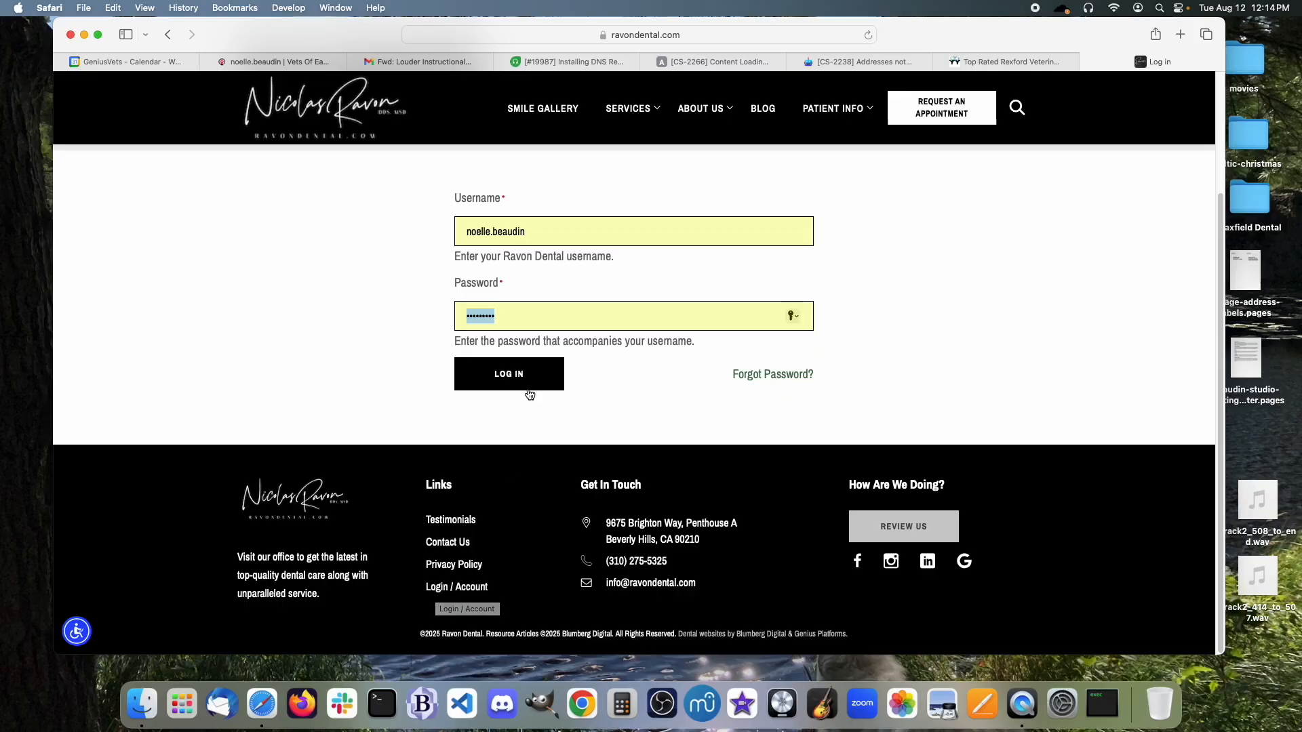
Log in and open Content > Add content > Basic page from the Manage menu.
click(517, 373)
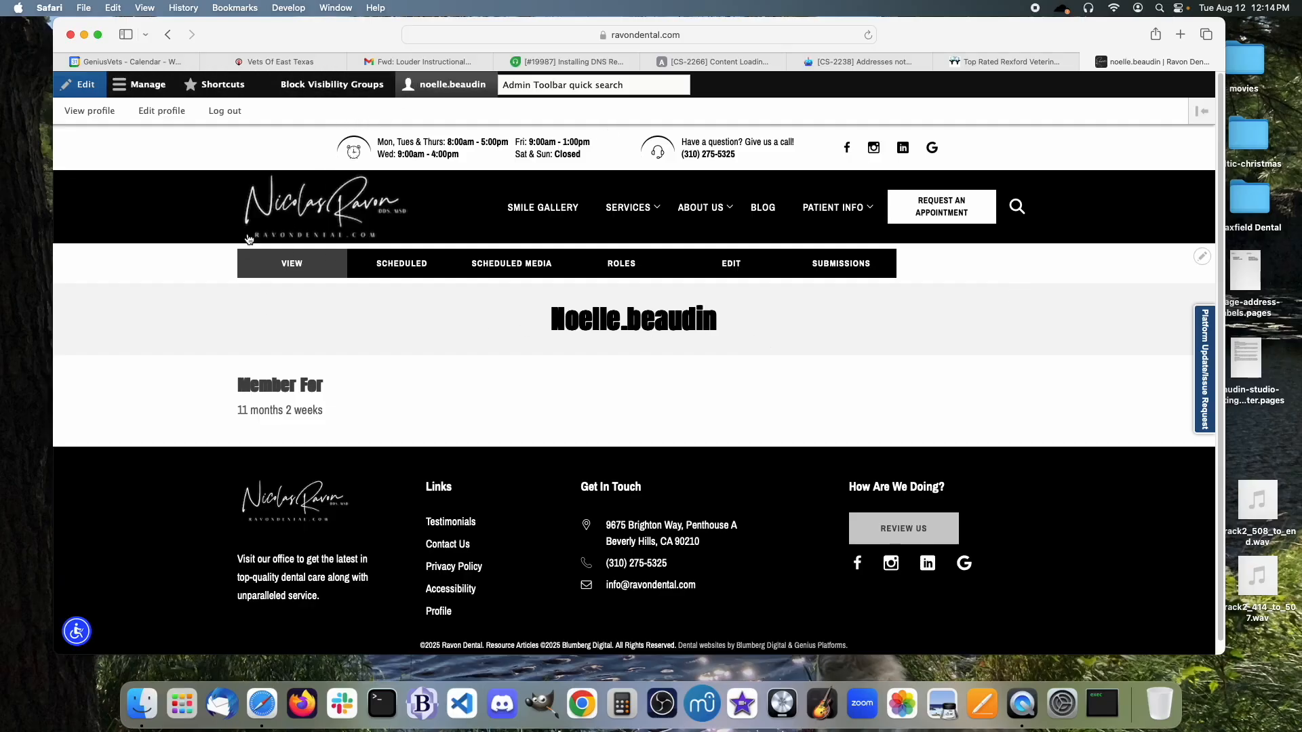
click(155, 90)
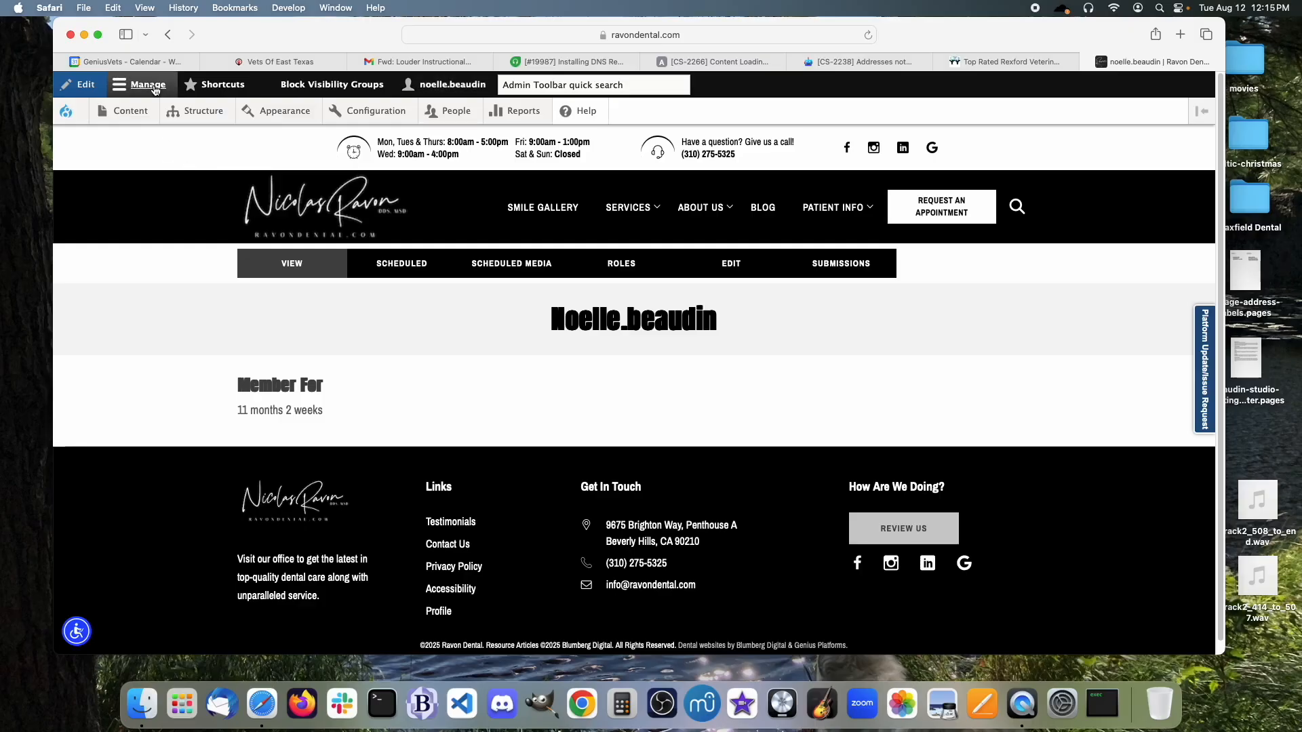
mouse_move(139, 116)
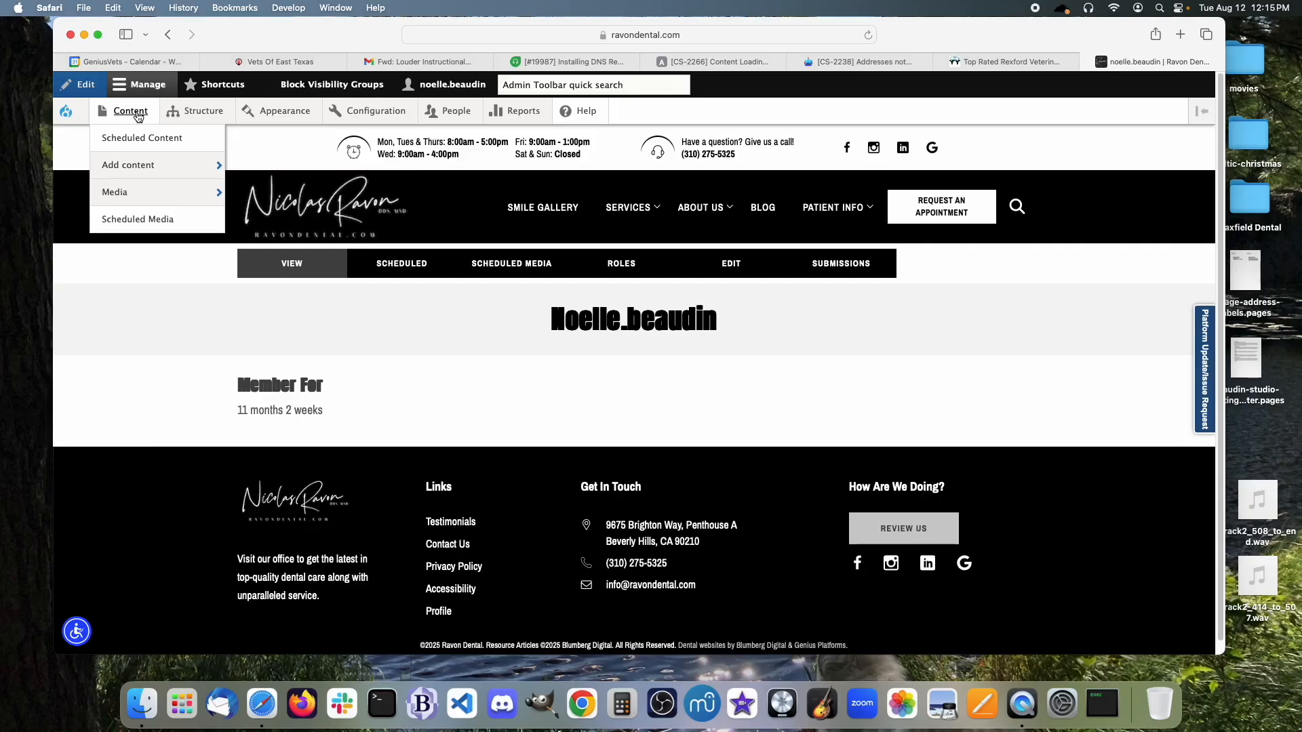
mouse_move(149, 169)
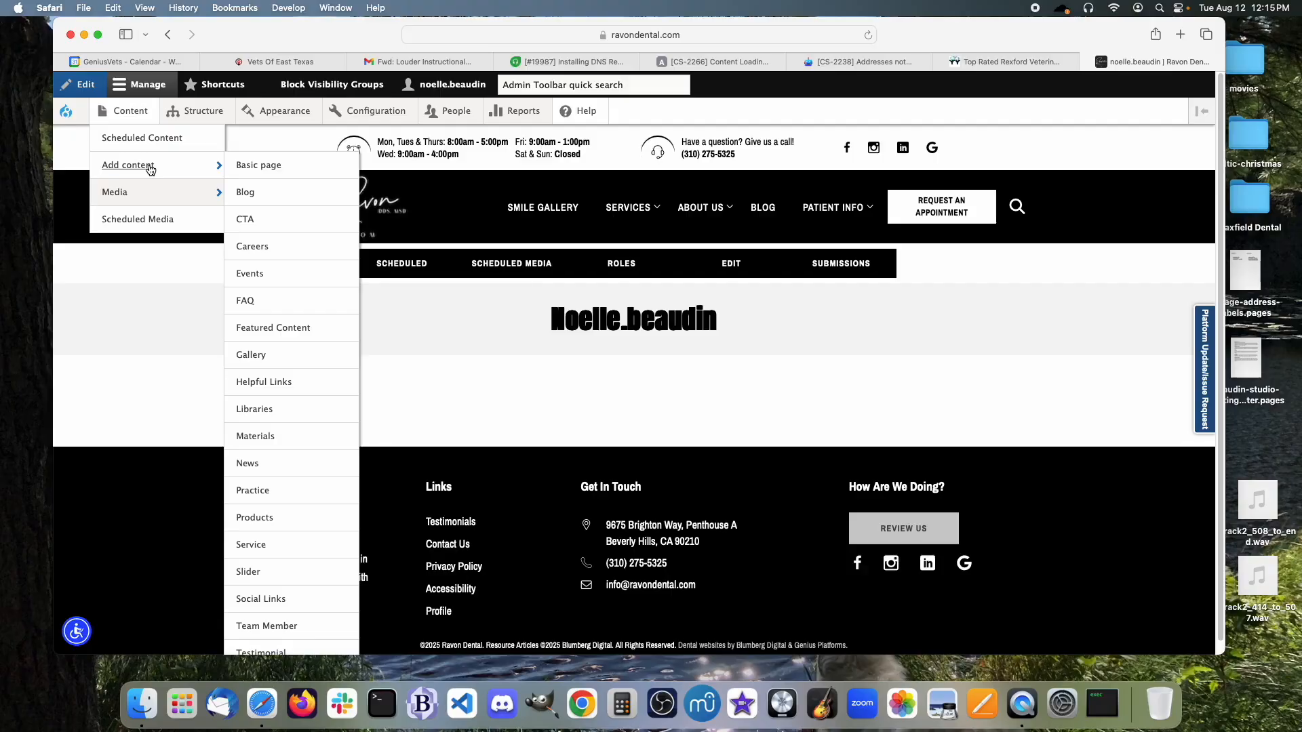
click(261, 169)
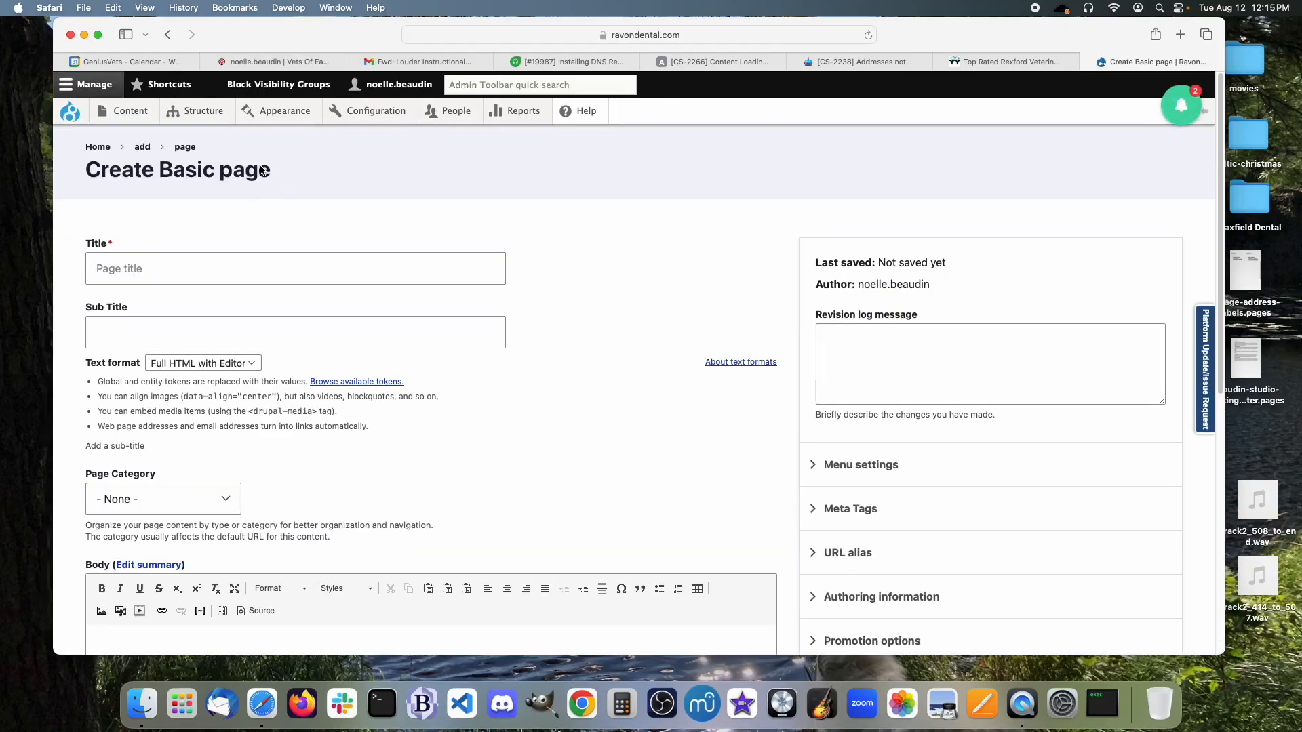
Enter 'Test Page' as the title and choose About as the Page Category.
click(265, 268)
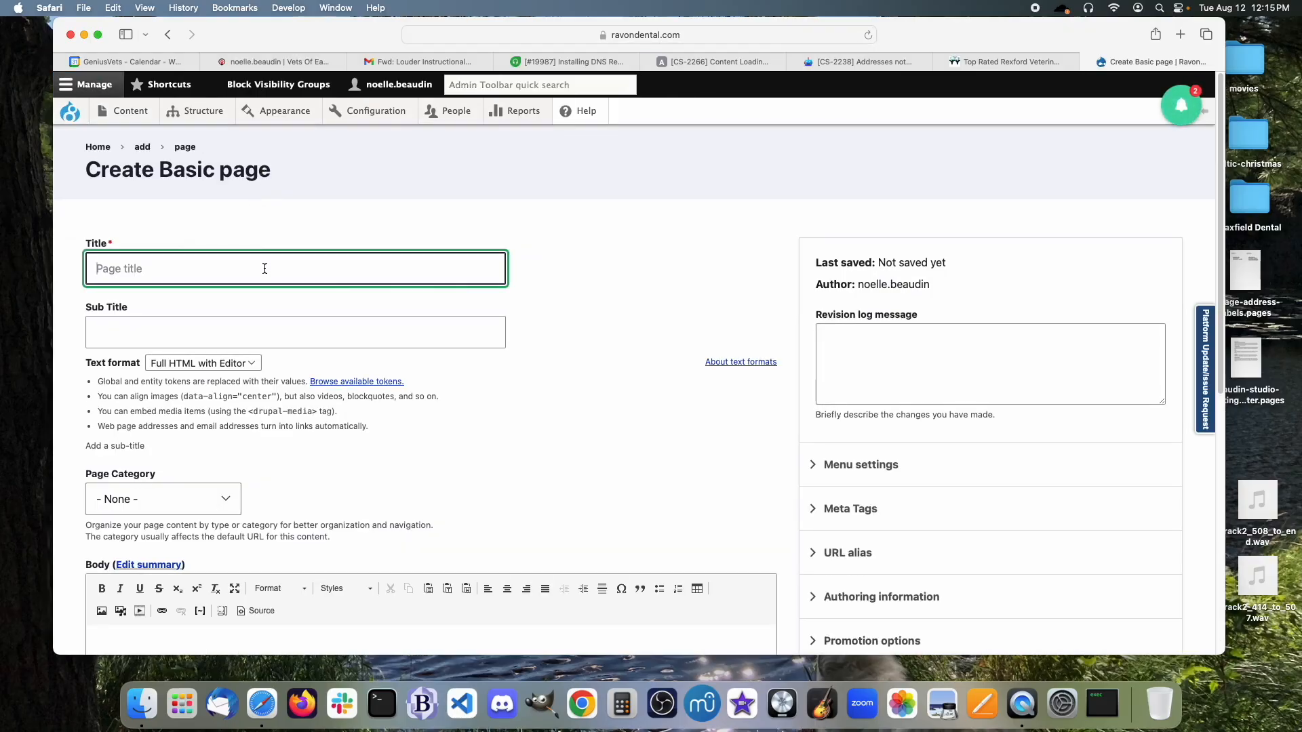
text(Test Page)
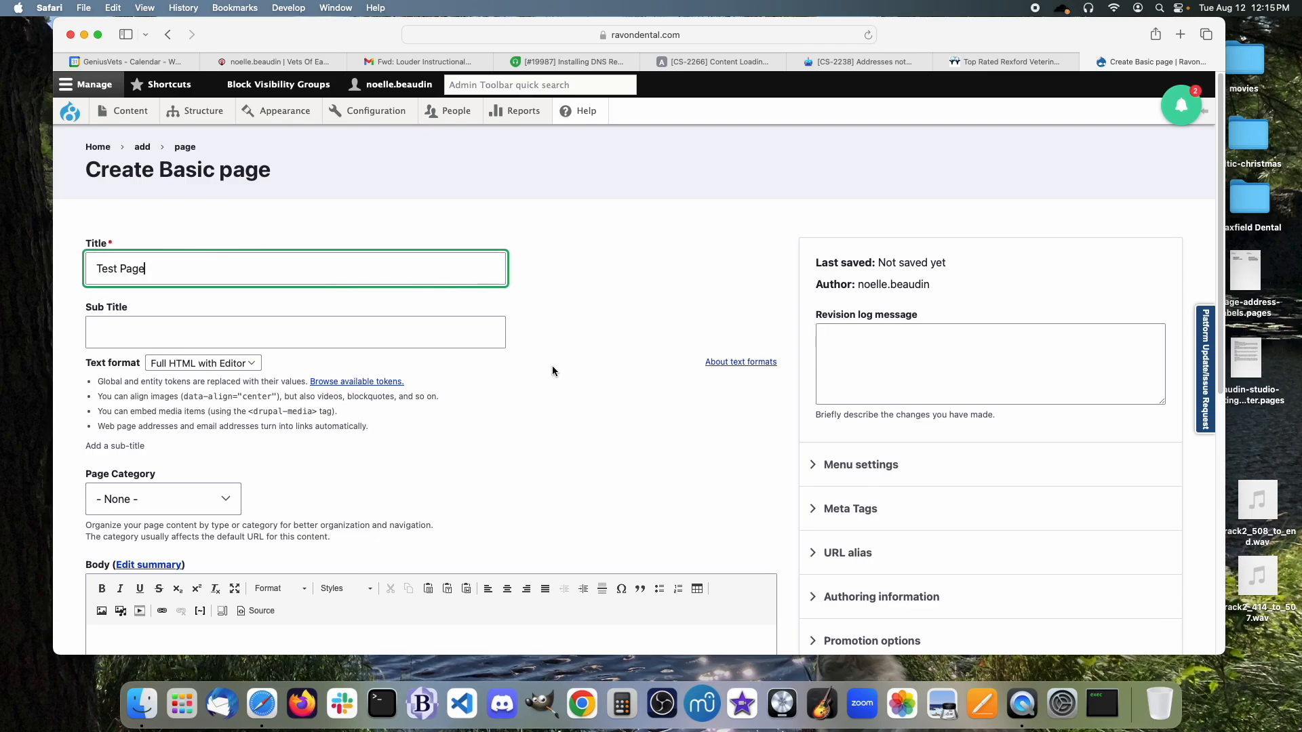
scroll(552, 367, down, 1)
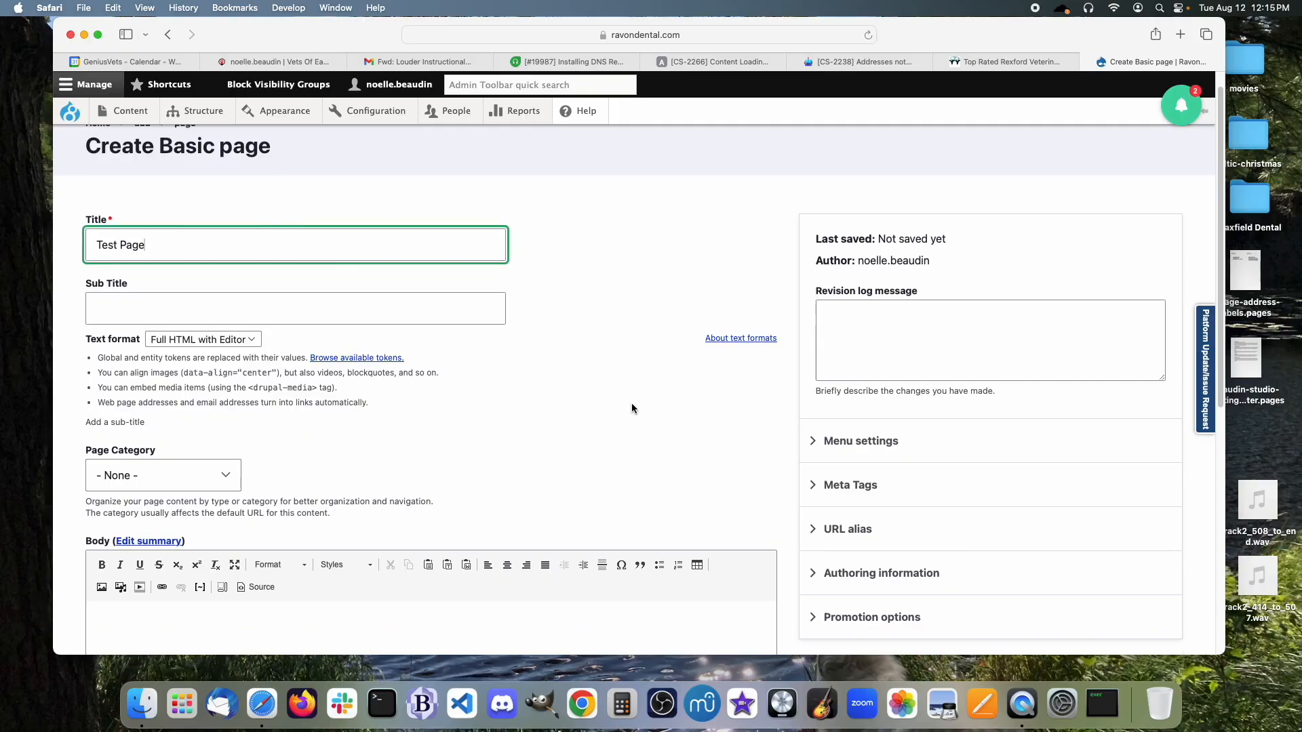
scroll(632, 408, down, 1)
scroll(632, 408, down, 8)
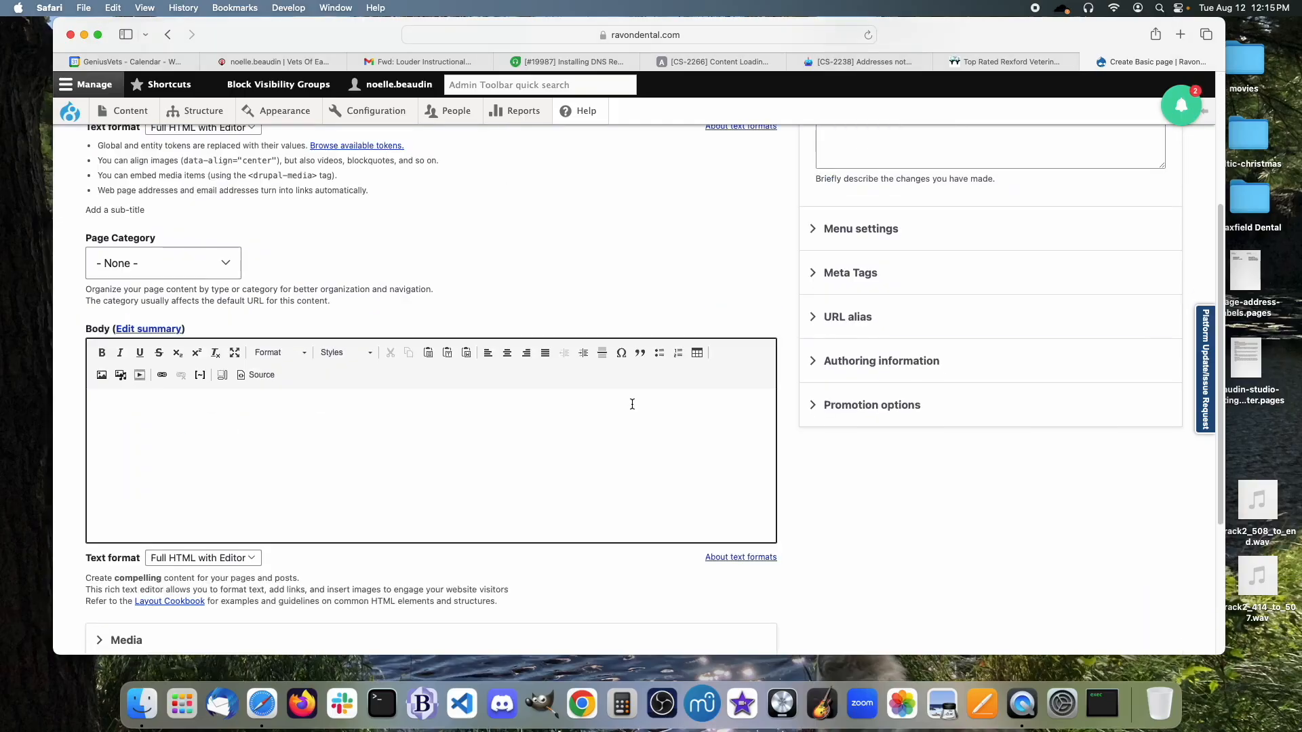
scroll(632, 408, up, 1)
click(217, 293)
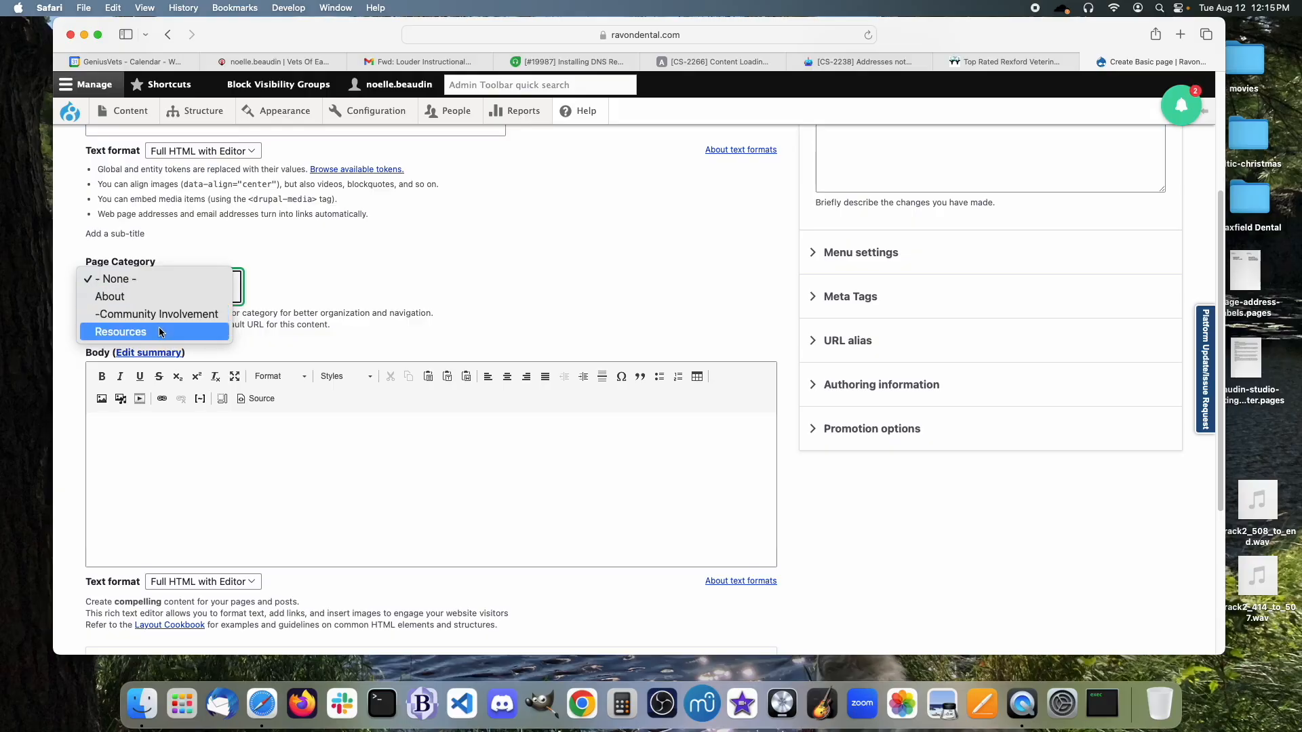
click(118, 299)
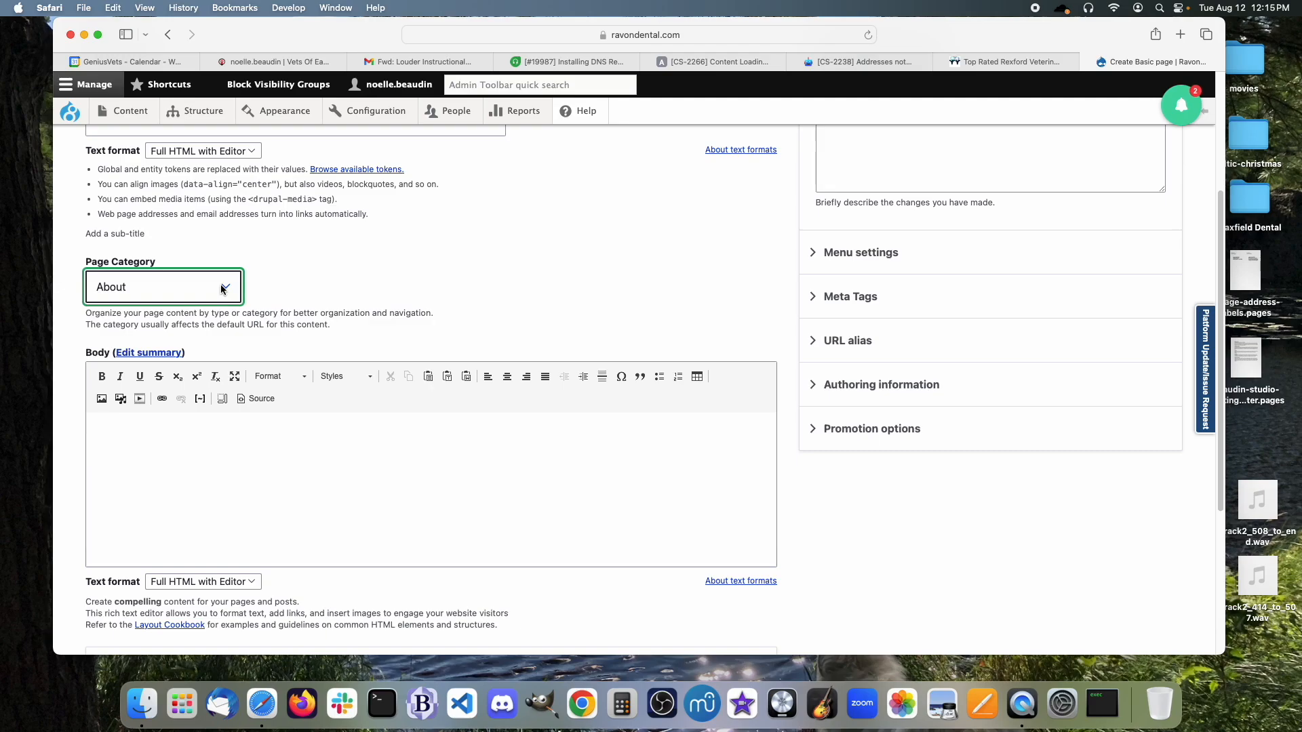
Write 'Here is my first paragraph for this page.' in Body and format it as Heading 2.
click(377, 536)
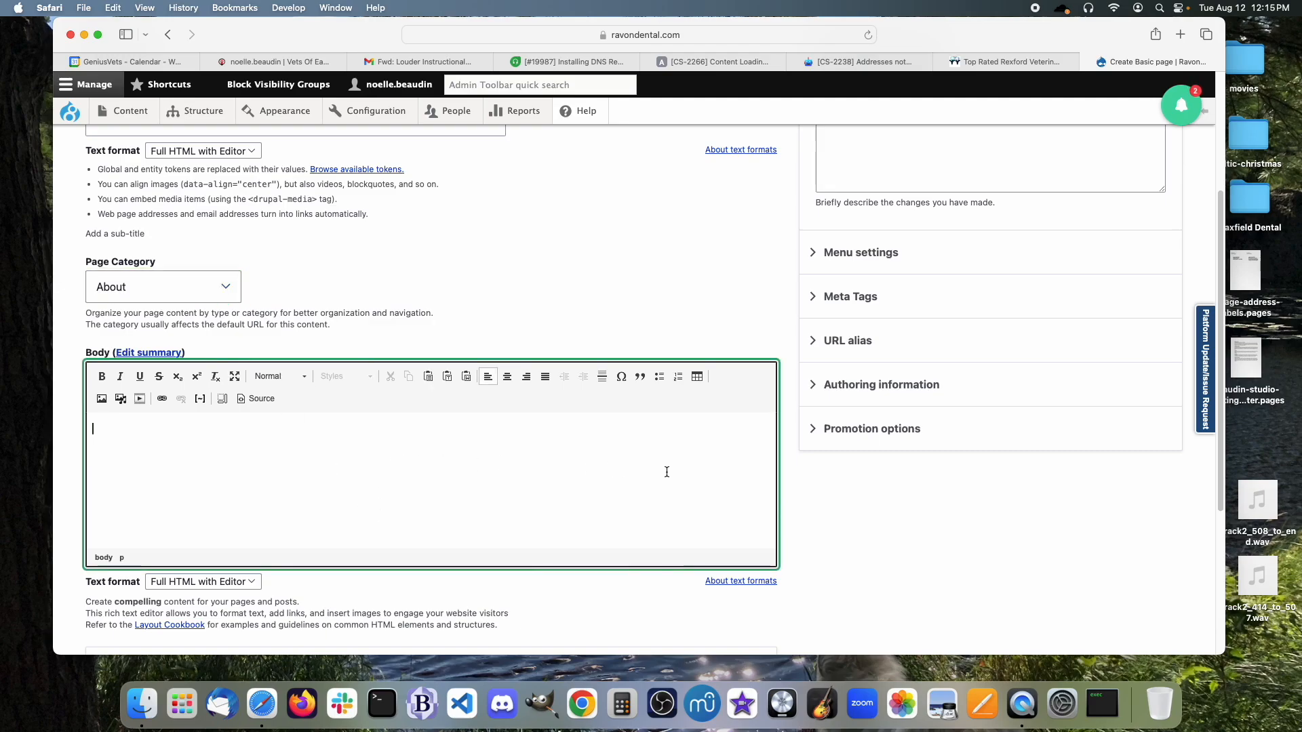
scroll(592, 445, down, 2)
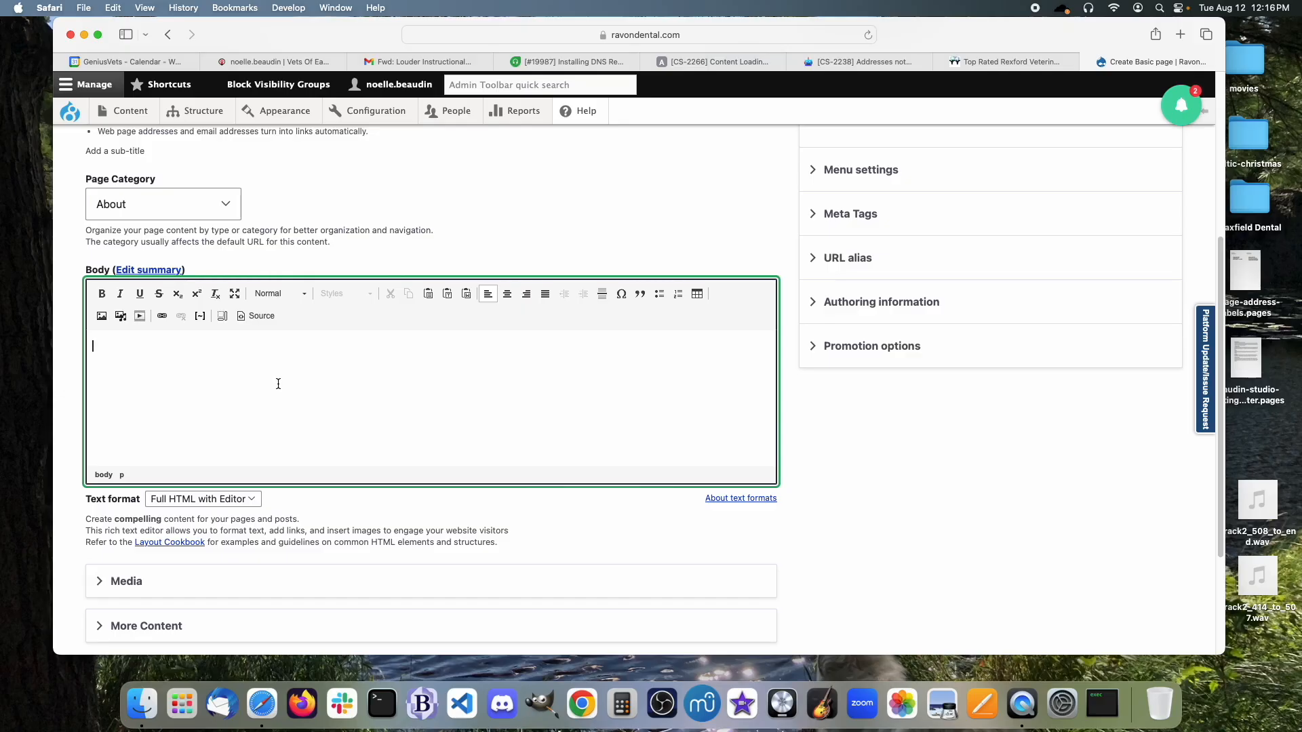
text(Here is my first paragraph for this page.)
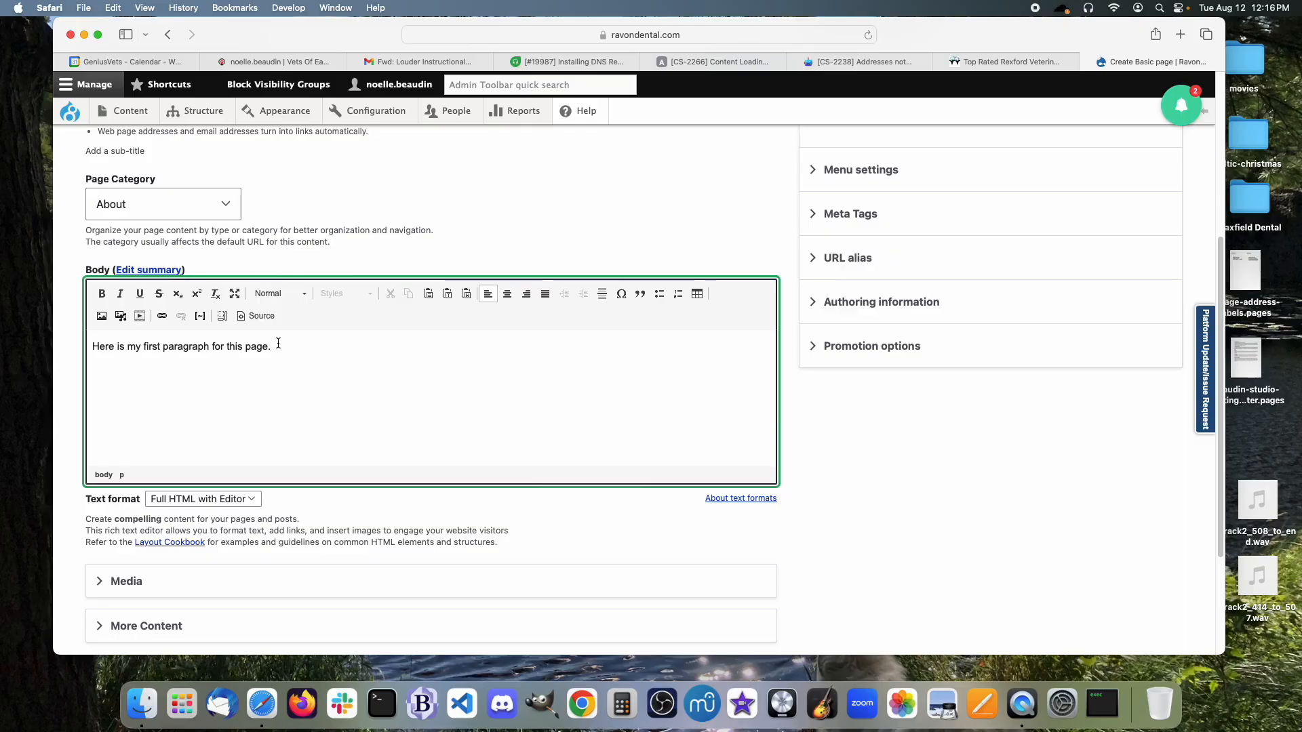
drag(275, 347, 74, 347)
click(303, 293)
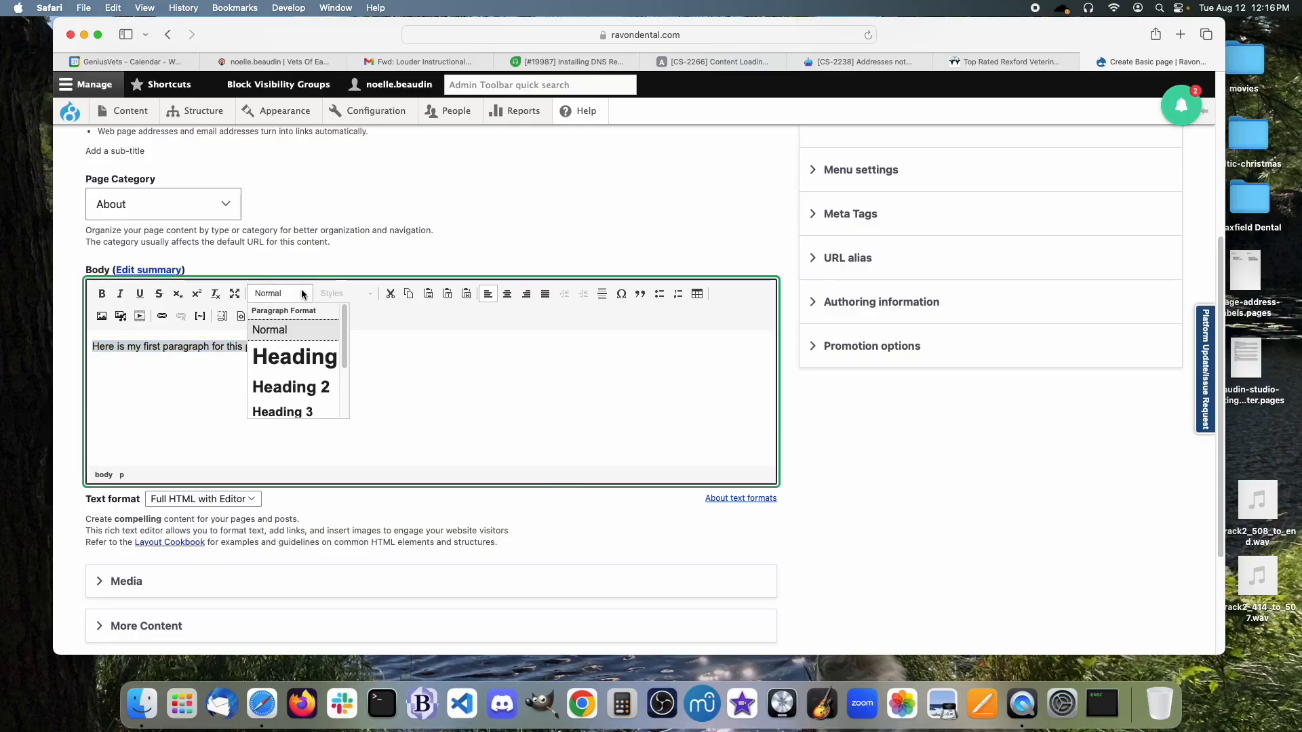
click(308, 387)
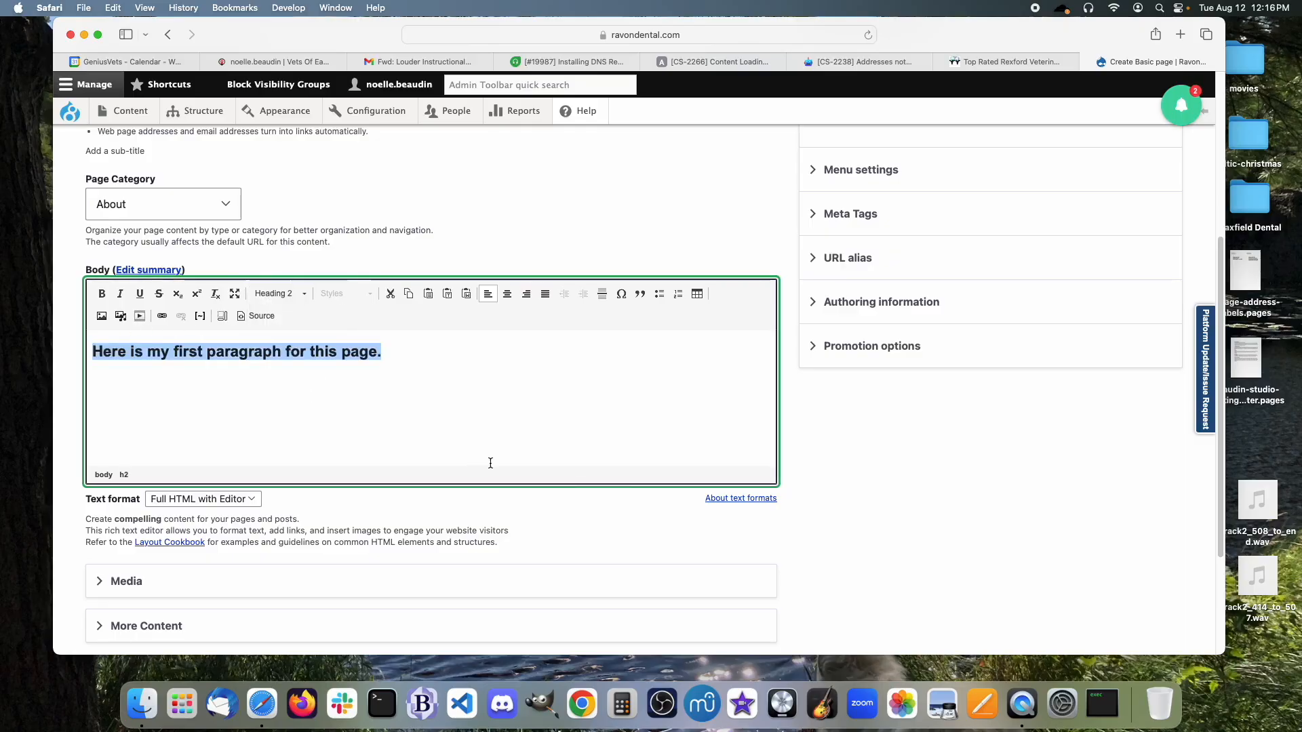
Add paragraphs 'More content.' and 'Here is more content with…' below the heading, then select 'link'.
click(400, 349)
key(Return)
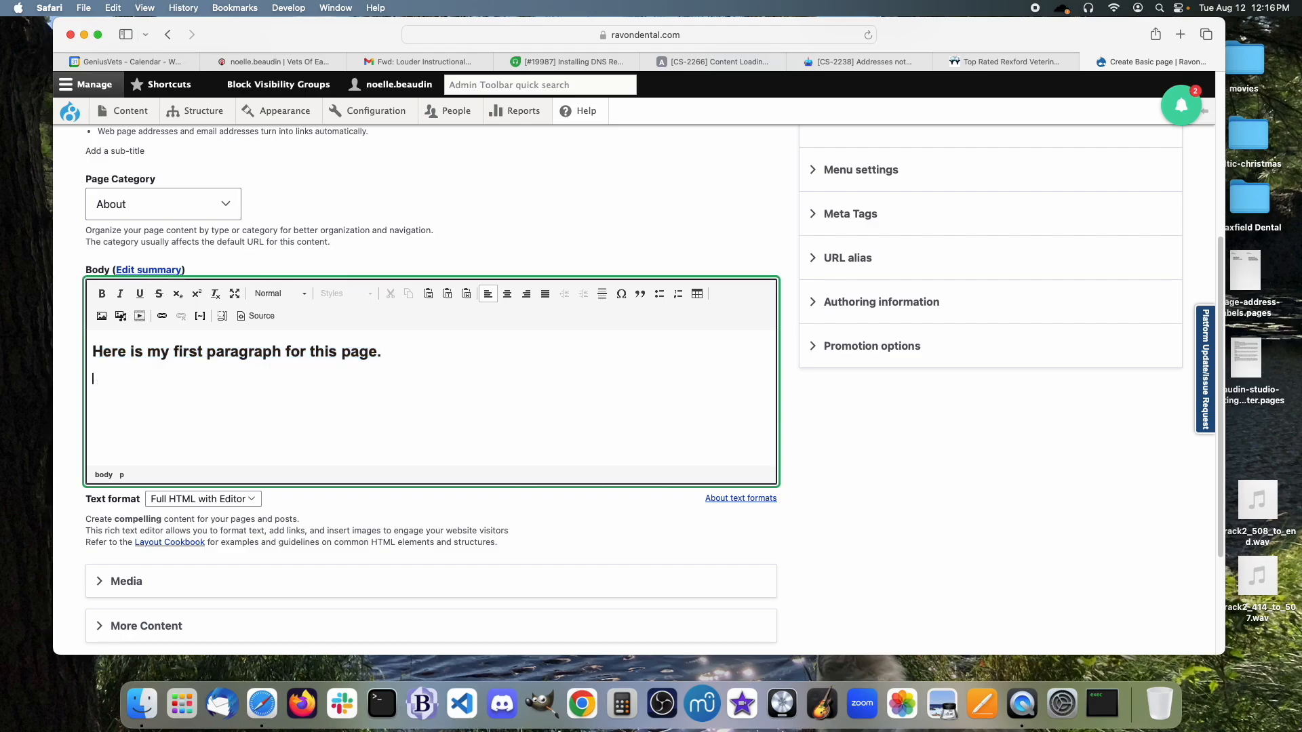
text(More content.)
text(Here is)
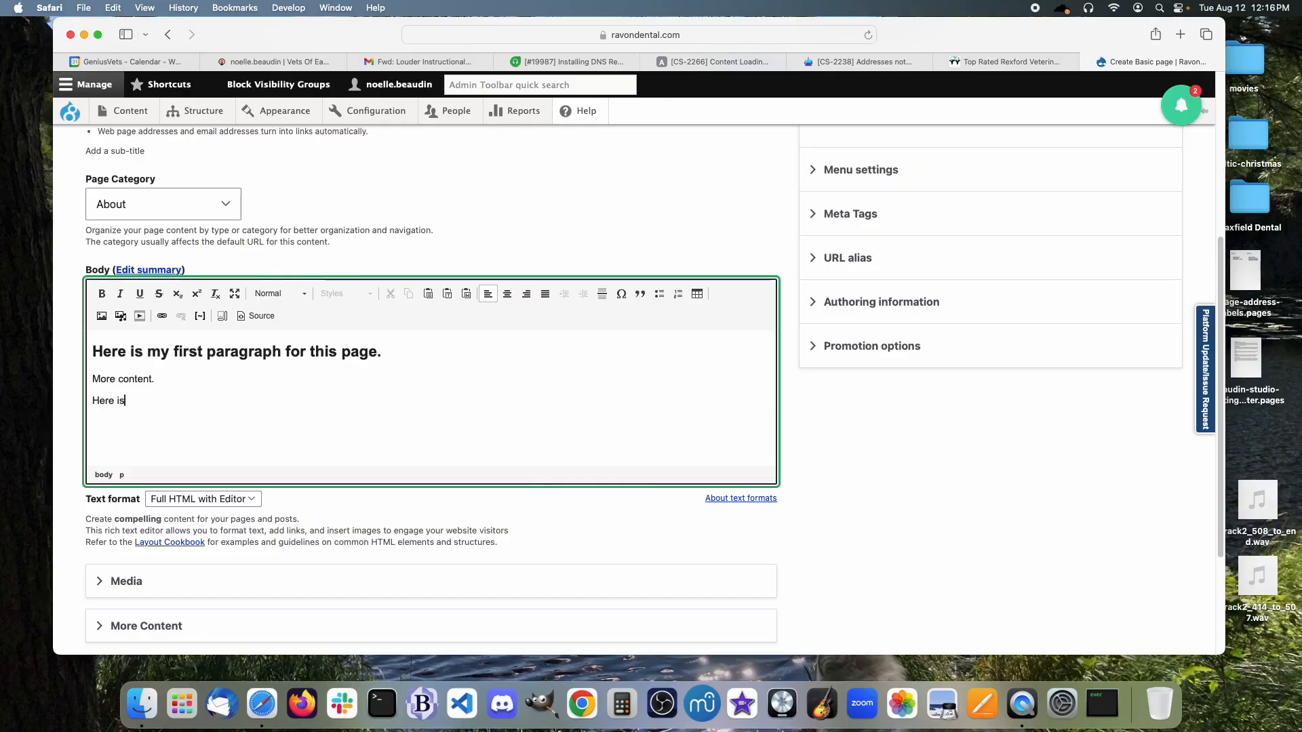
text( more content for a)
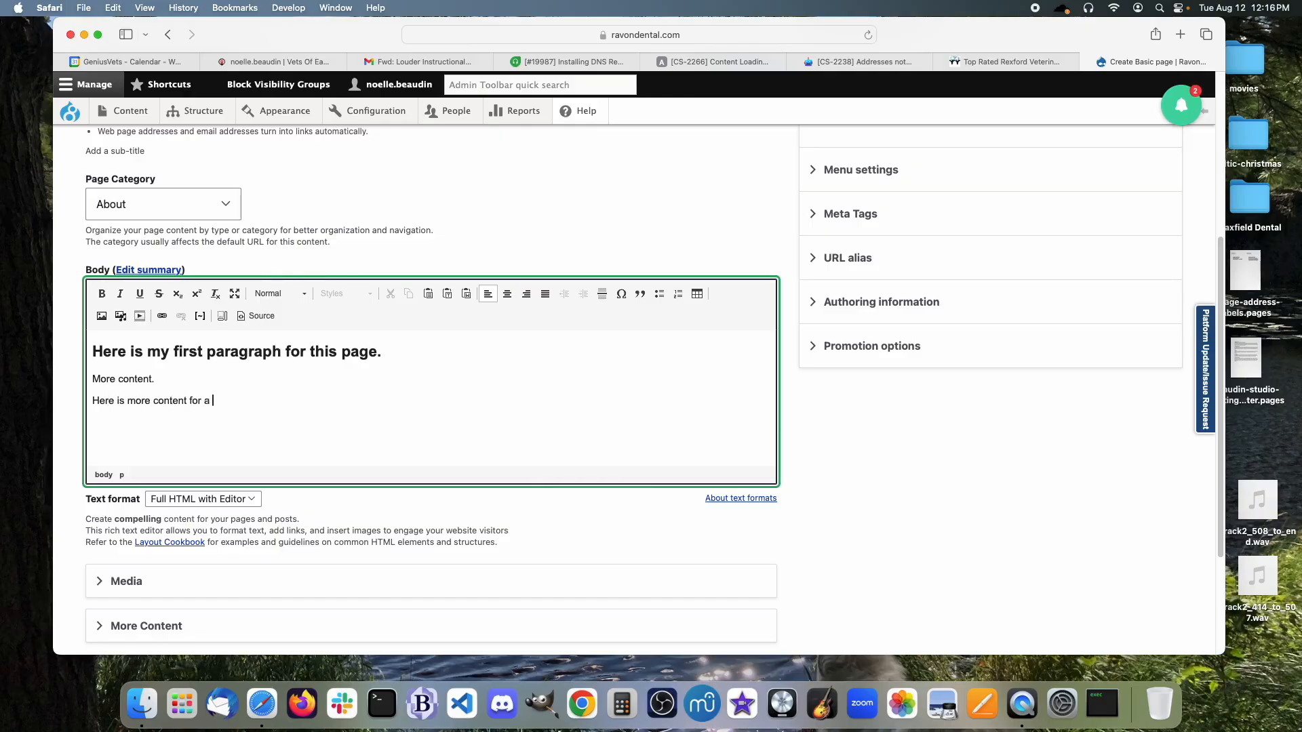
key(BackSpace)
key(BackSpace)
key(BackSpace)
text(with)
drag(217, 401, 236, 401)
click(163, 316)
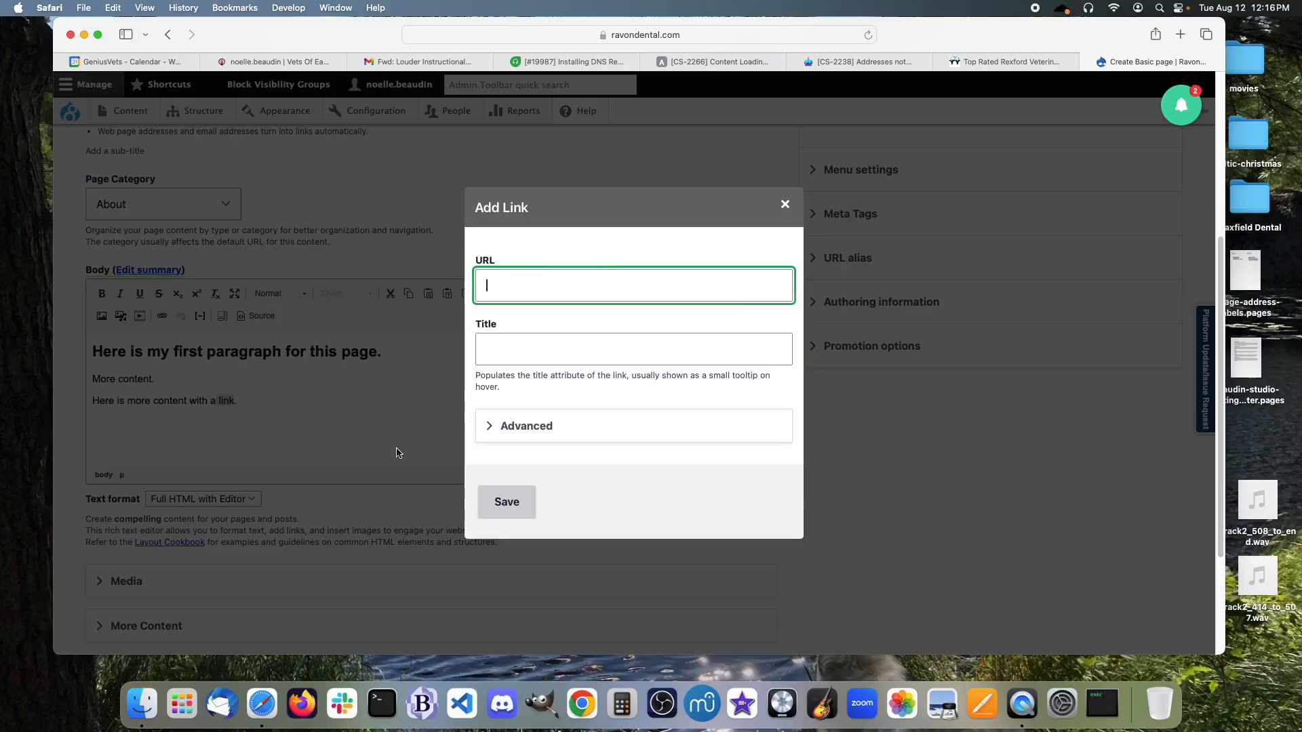
text(/faq)
drag(540, 288, 457, 279)
click(495, 425)
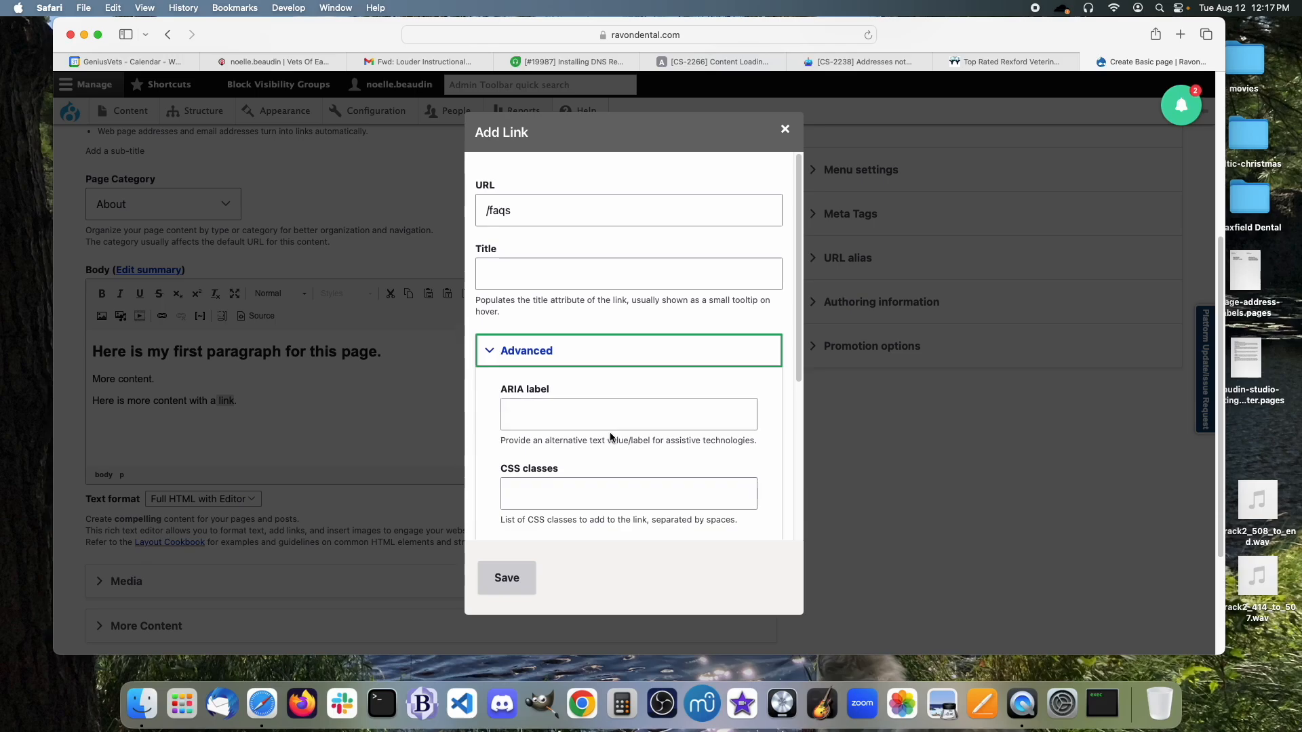
scroll(611, 436, down, 5)
click(507, 377)
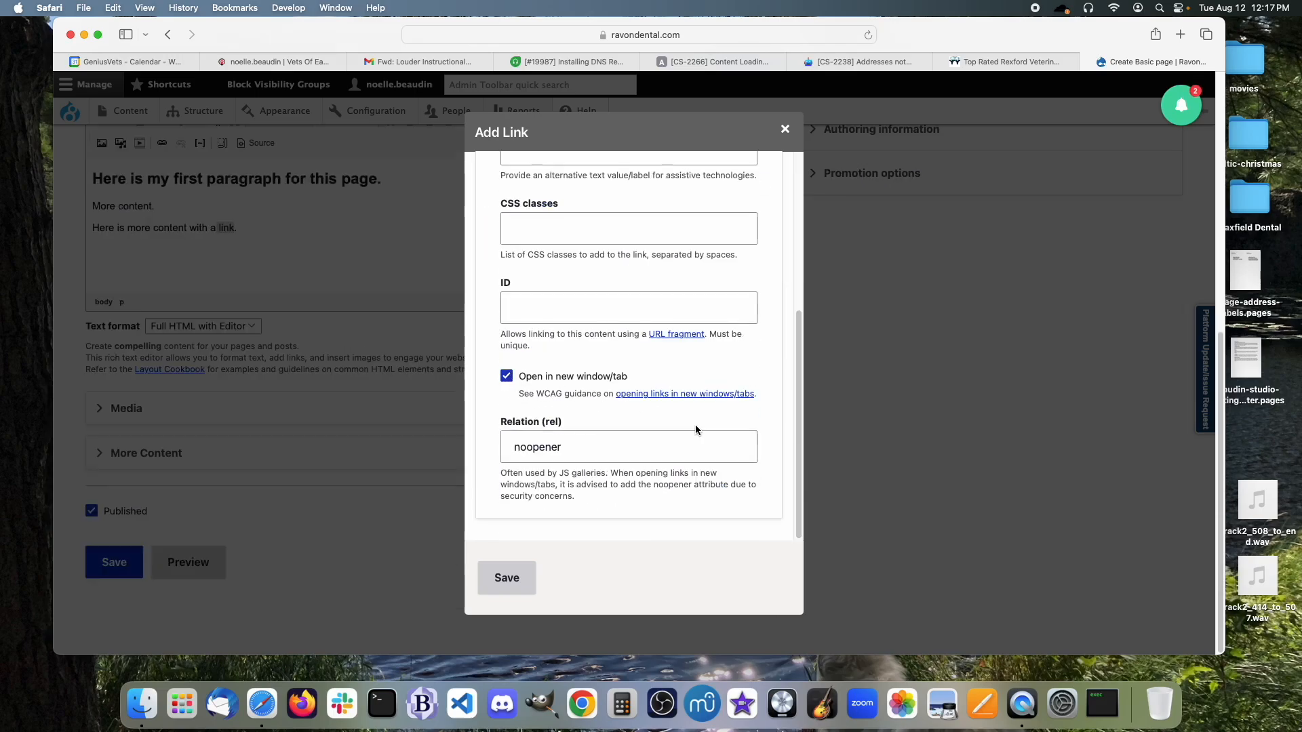
scroll(695, 430, up, 10)
drag(515, 210, 474, 208)
text(https:)
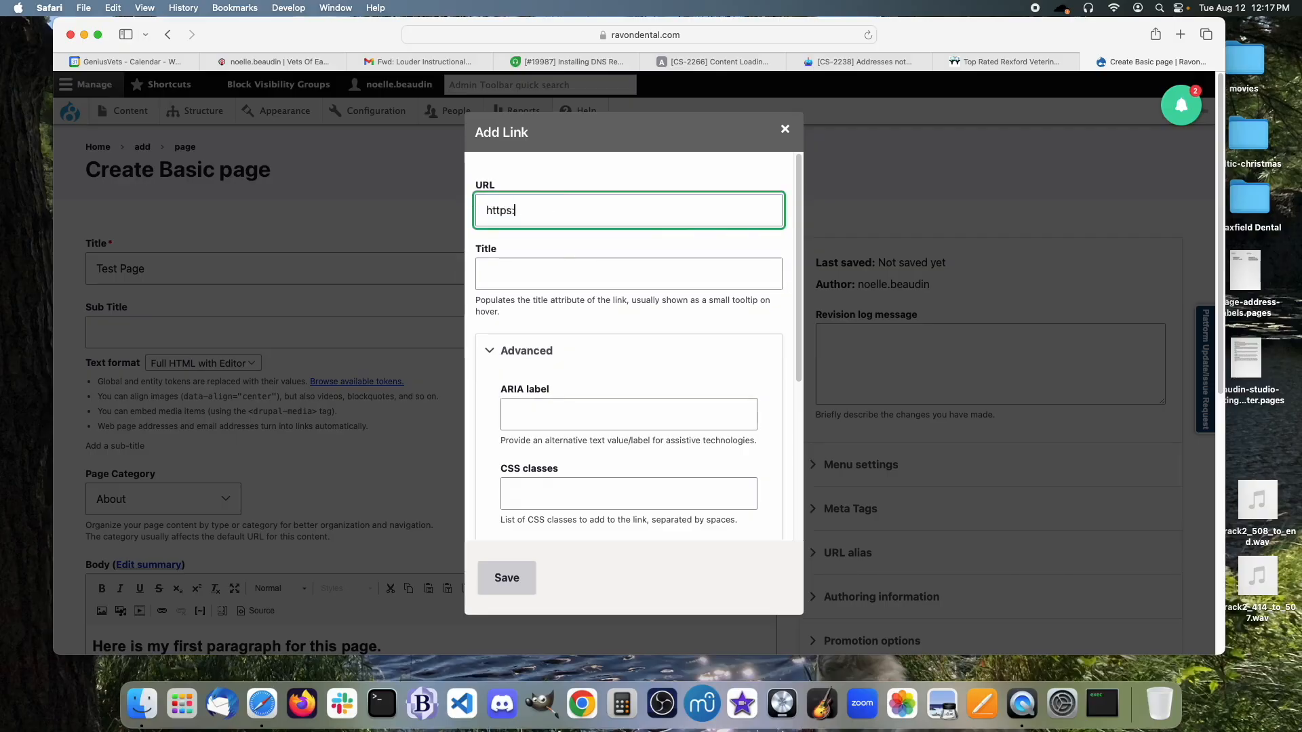
text(//dentalinformation.com)
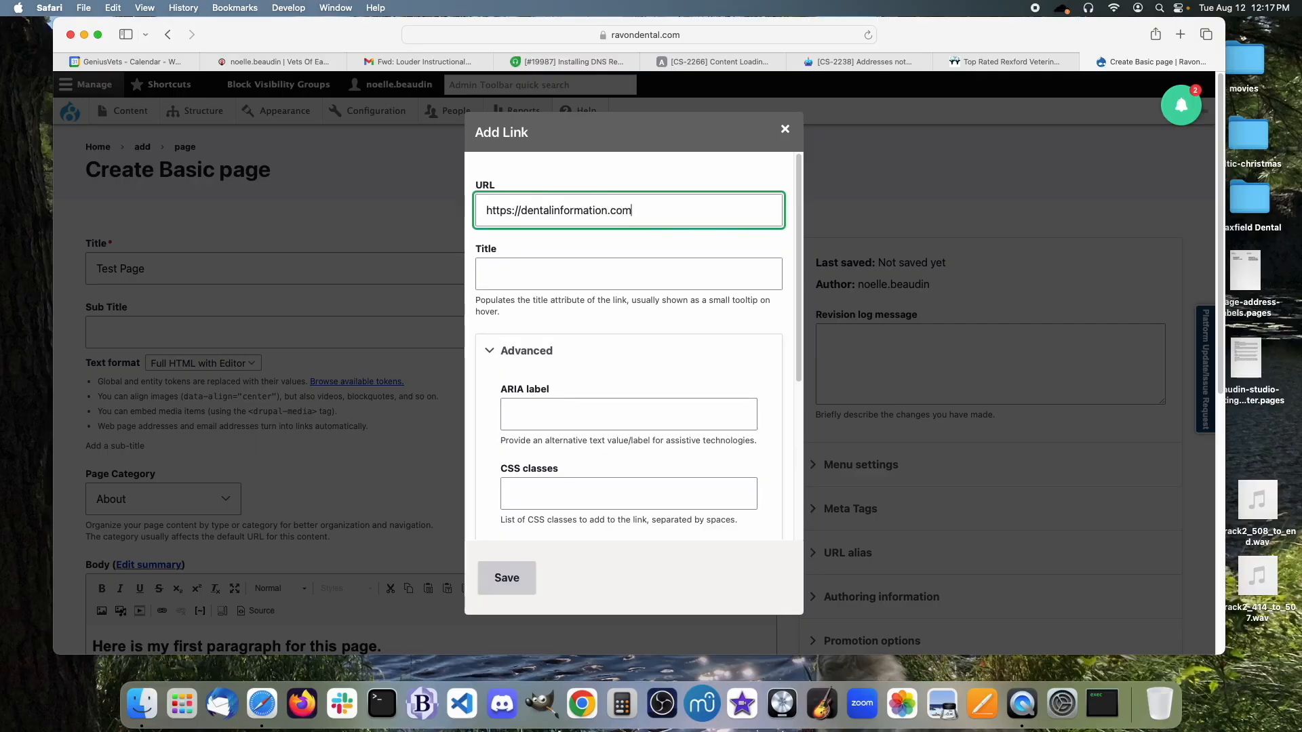
scroll(482, 290, down, 5)
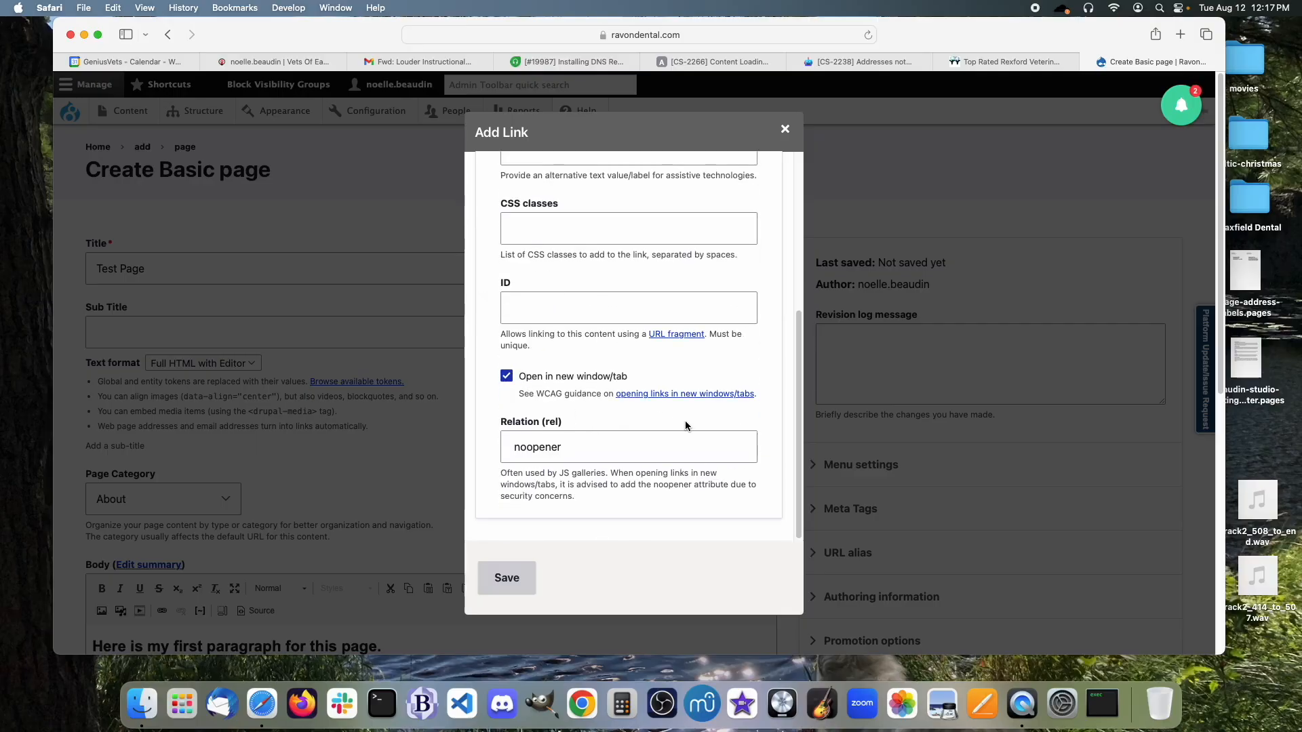
scroll(680, 377, up, 5)
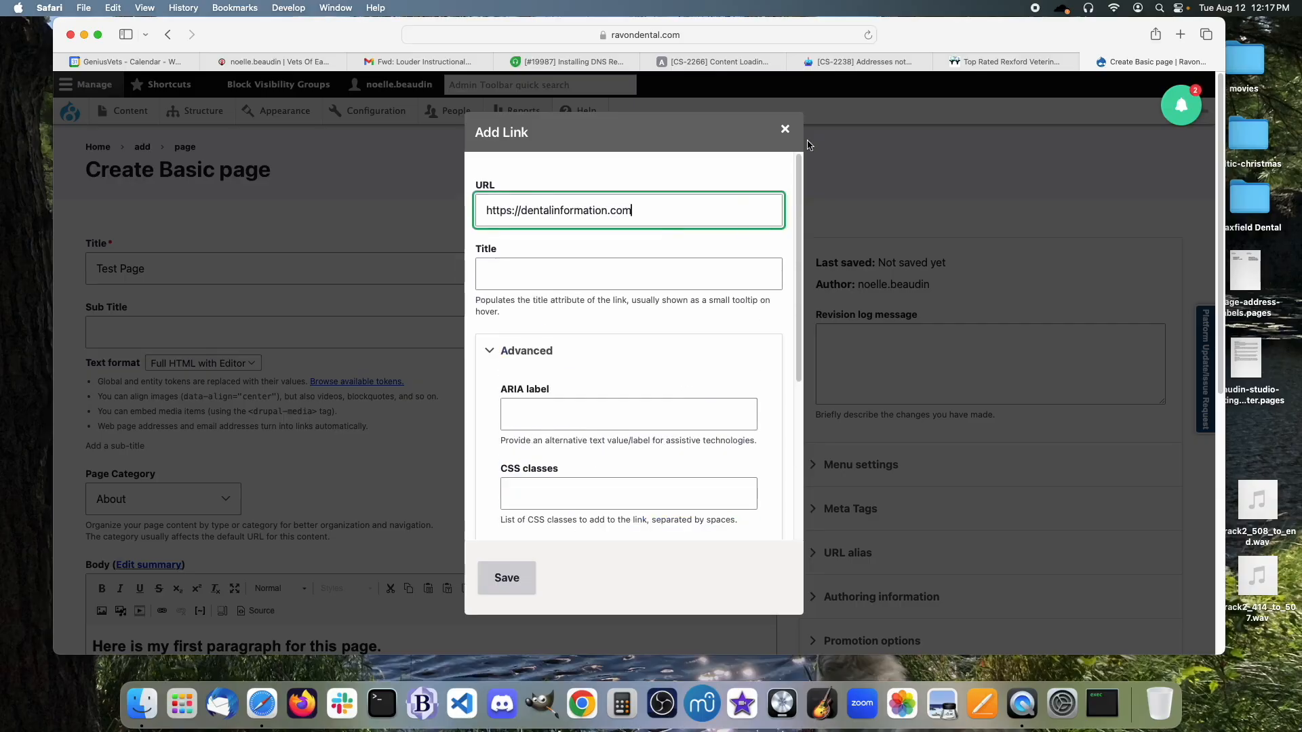
click(783, 130)
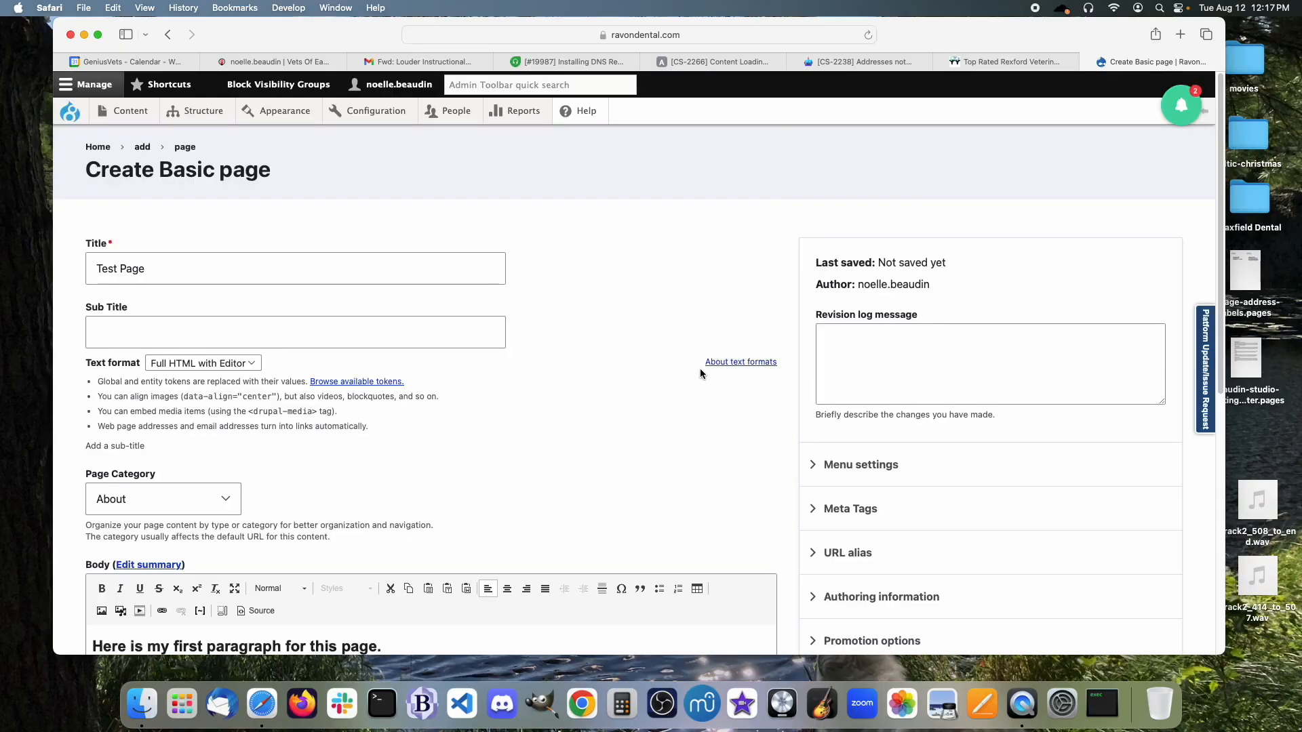
Start a new empty paragraph after the last body line.
scroll(700, 368, down, 4)
click(420, 481)
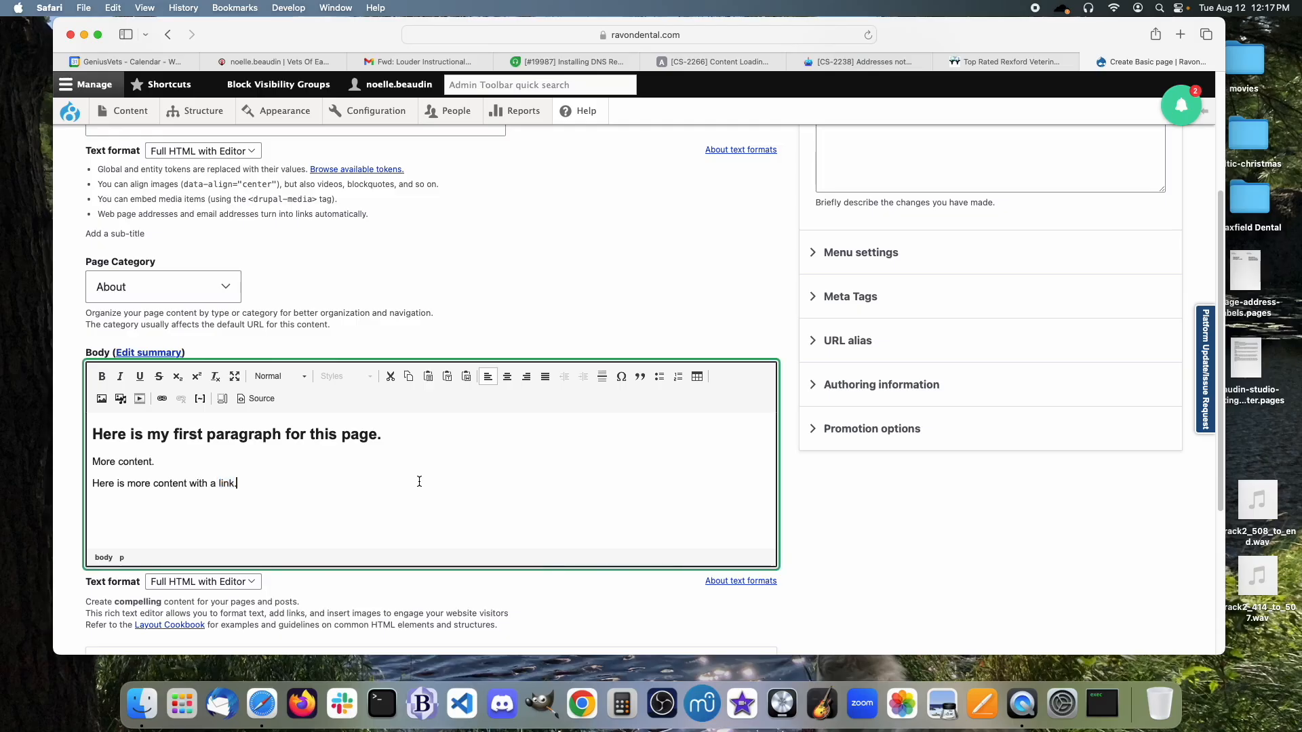
key(Return)
Upload gree-valley-footer.png from the Desktop as the image, with alternative text 'Green Valley Logo'.
click(140, 400)
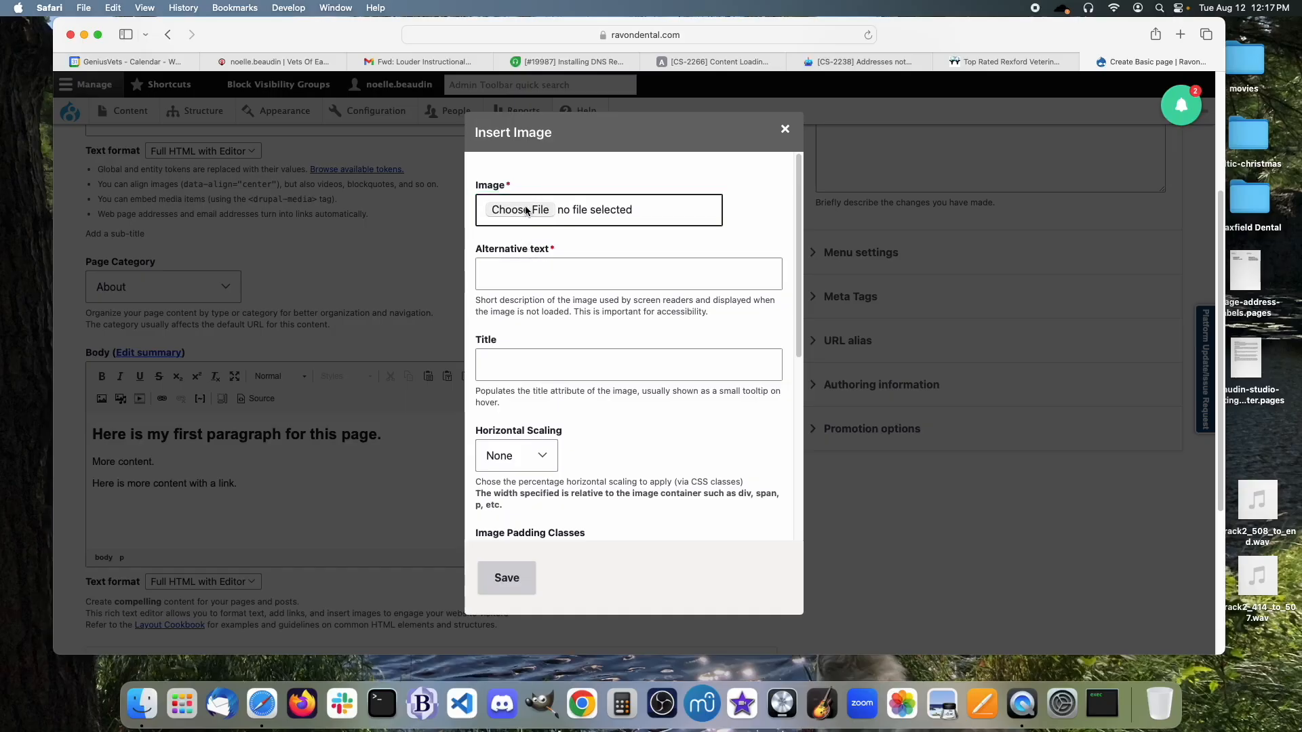
click(526, 211)
scroll(549, 326, down, 4)
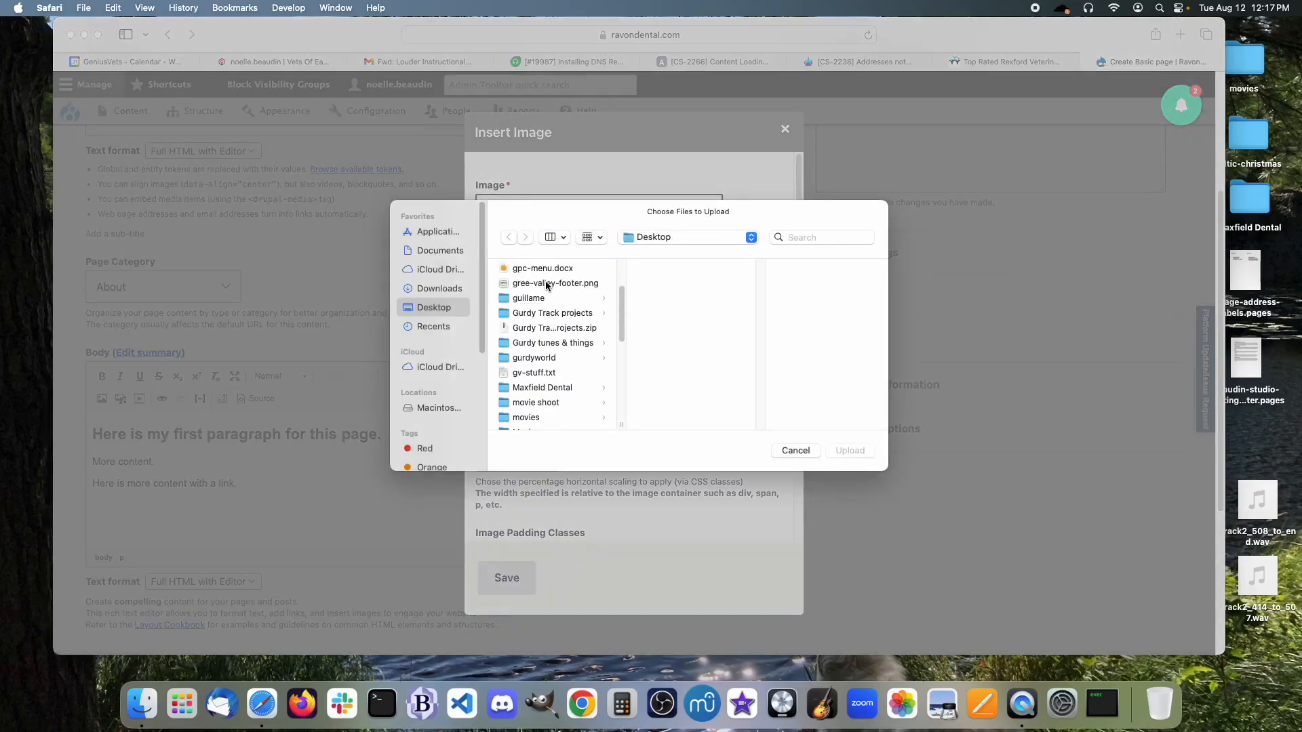
click(547, 284)
click(849, 450)
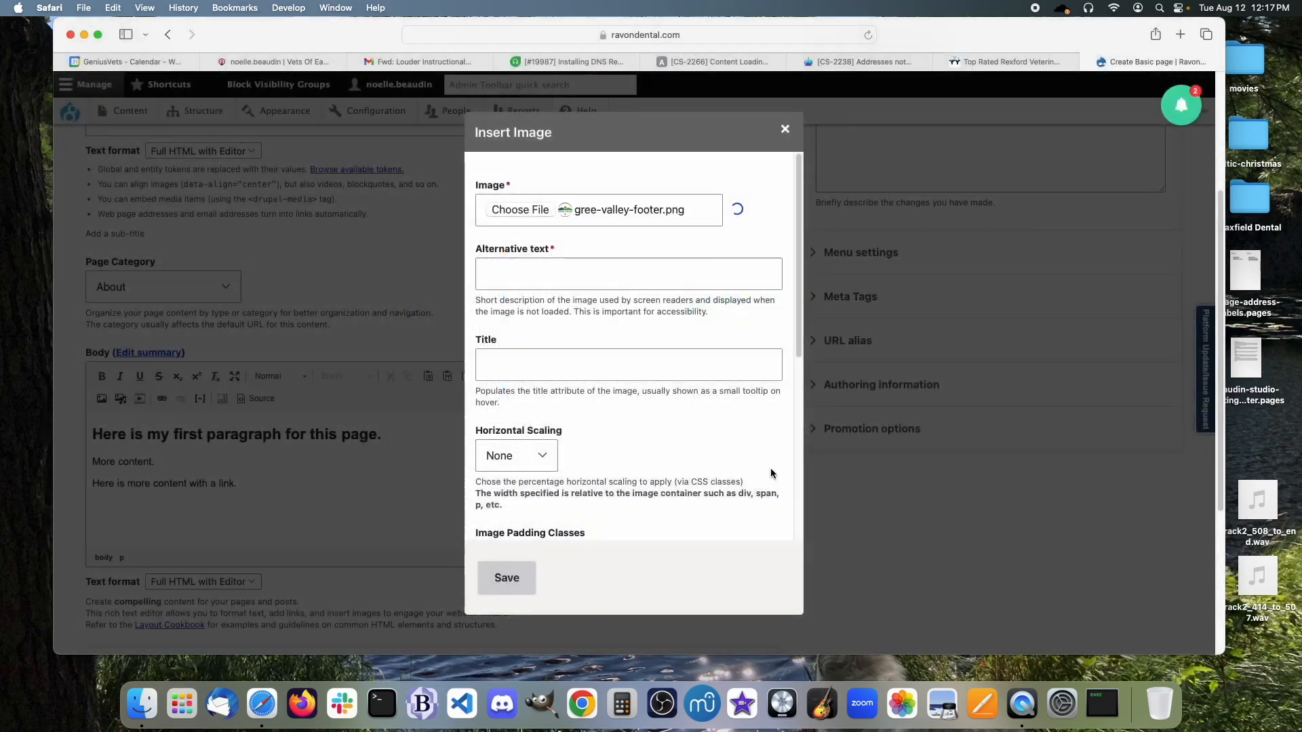
click(575, 262)
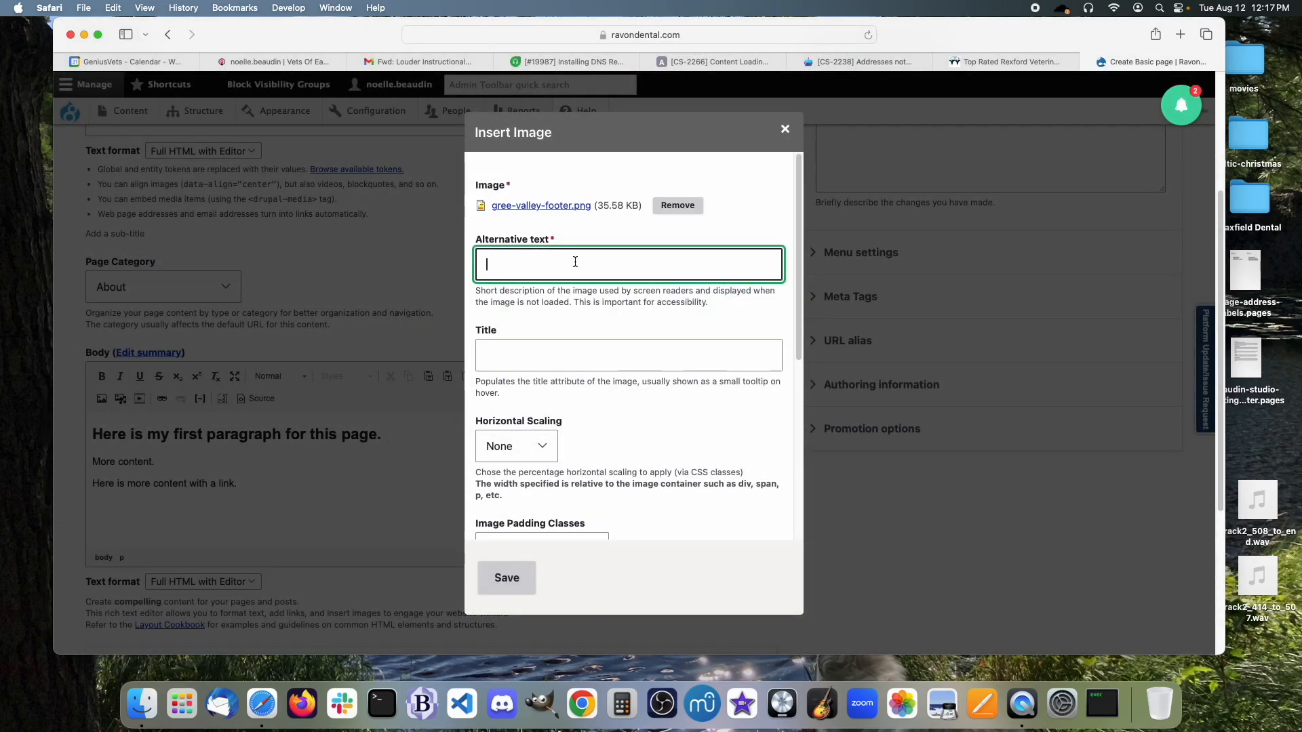
text(Green Valley Logo)
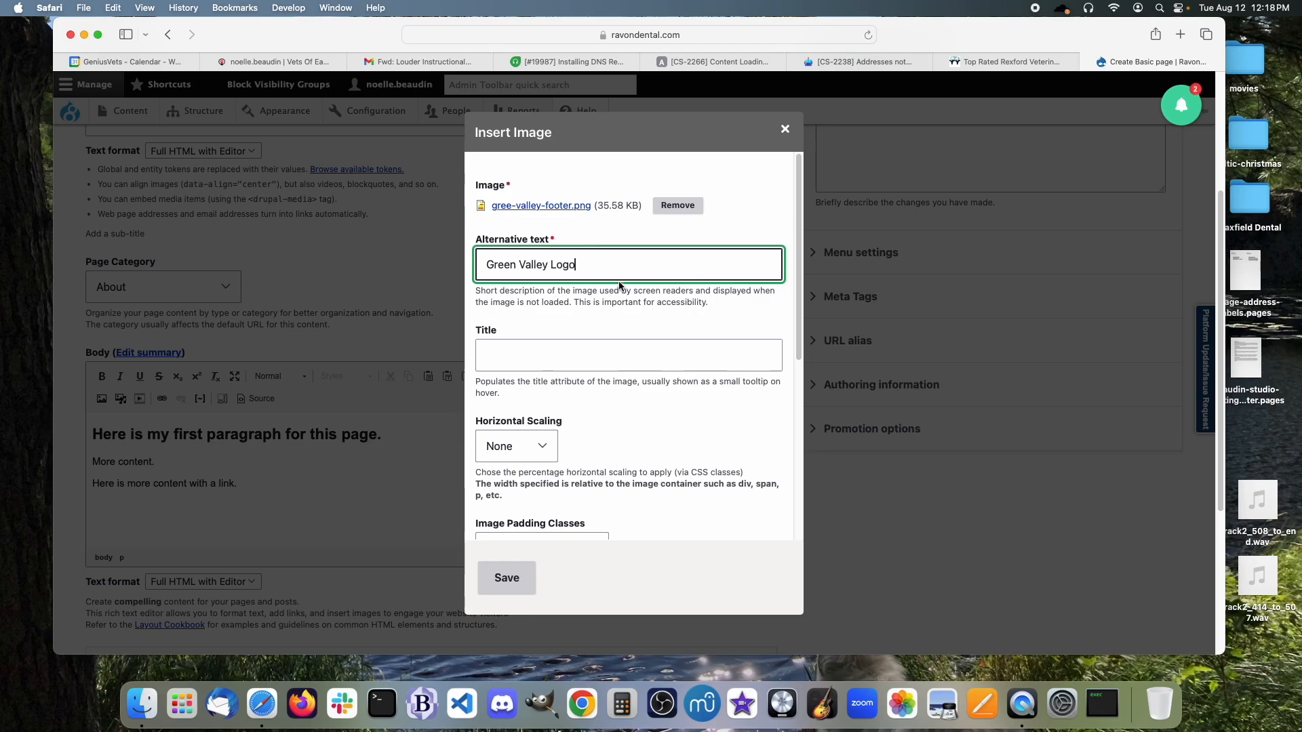
Set the image to 50% size, Padding 4px and Align Right.
scroll(619, 285, down, 3)
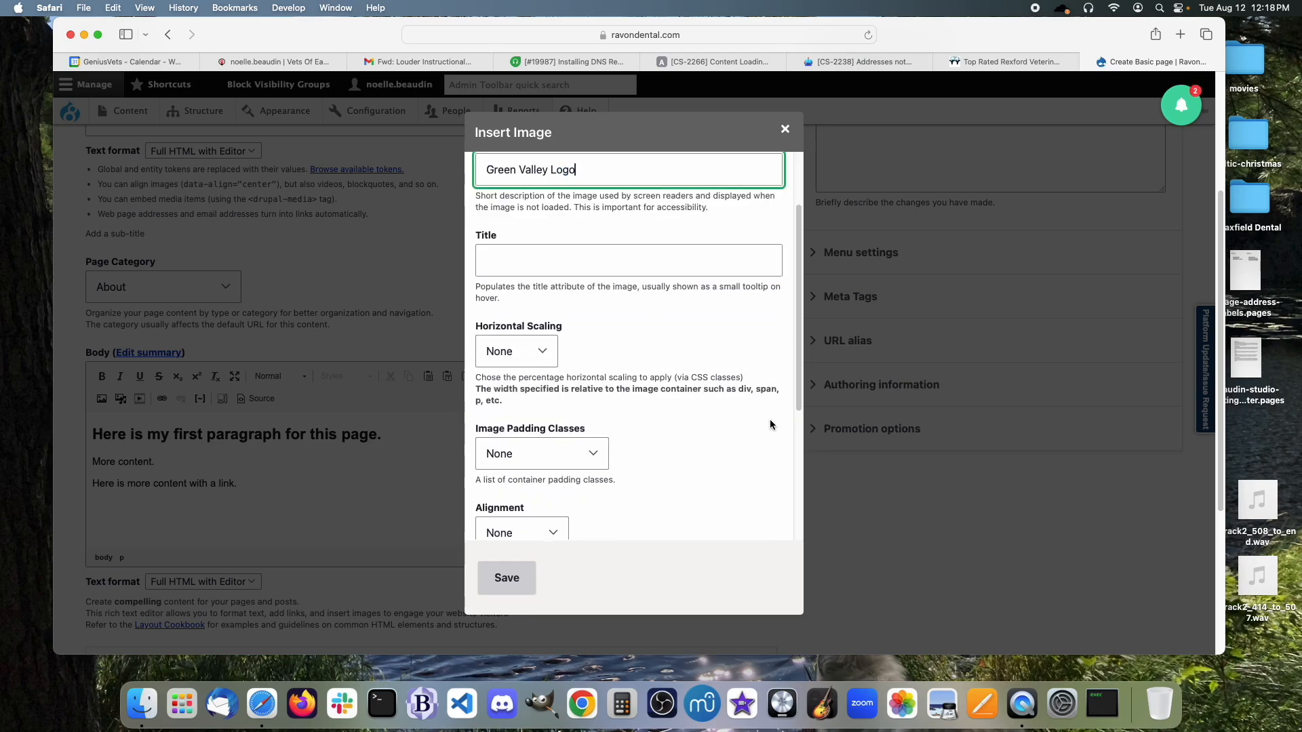
scroll(726, 401, down, 3)
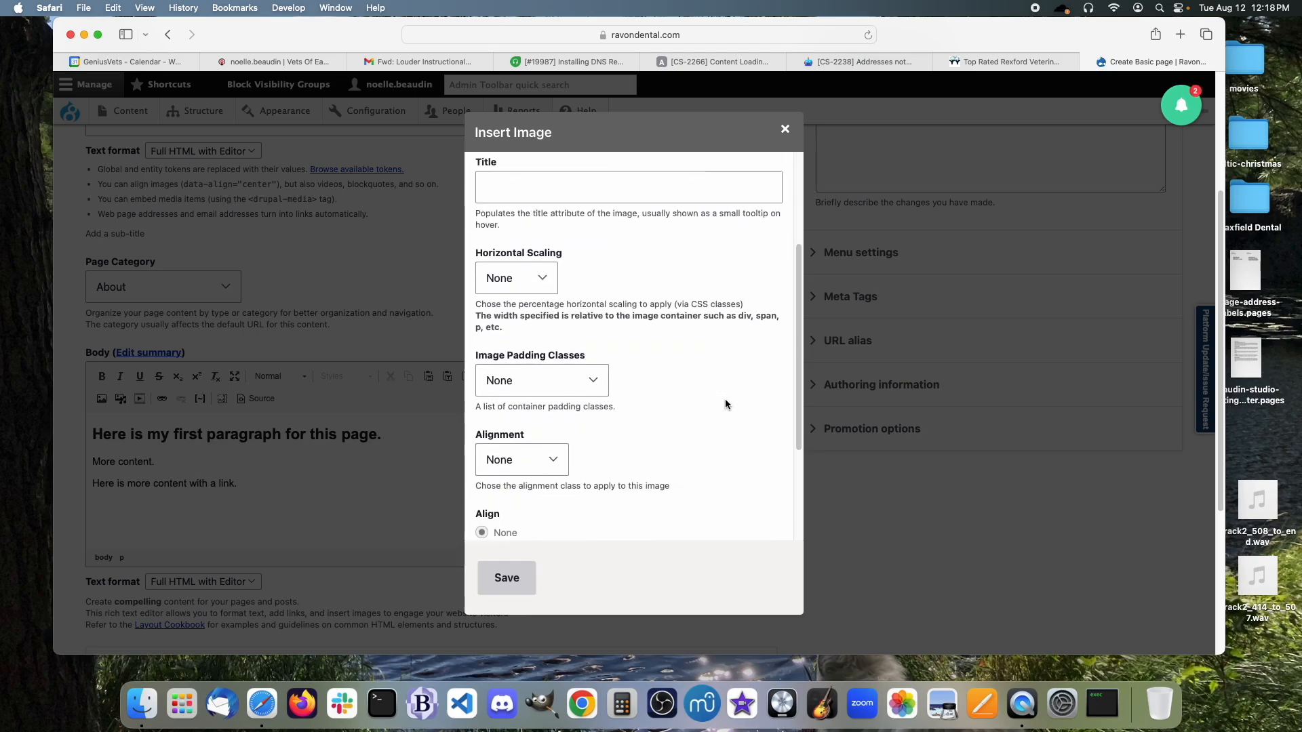
click(530, 277)
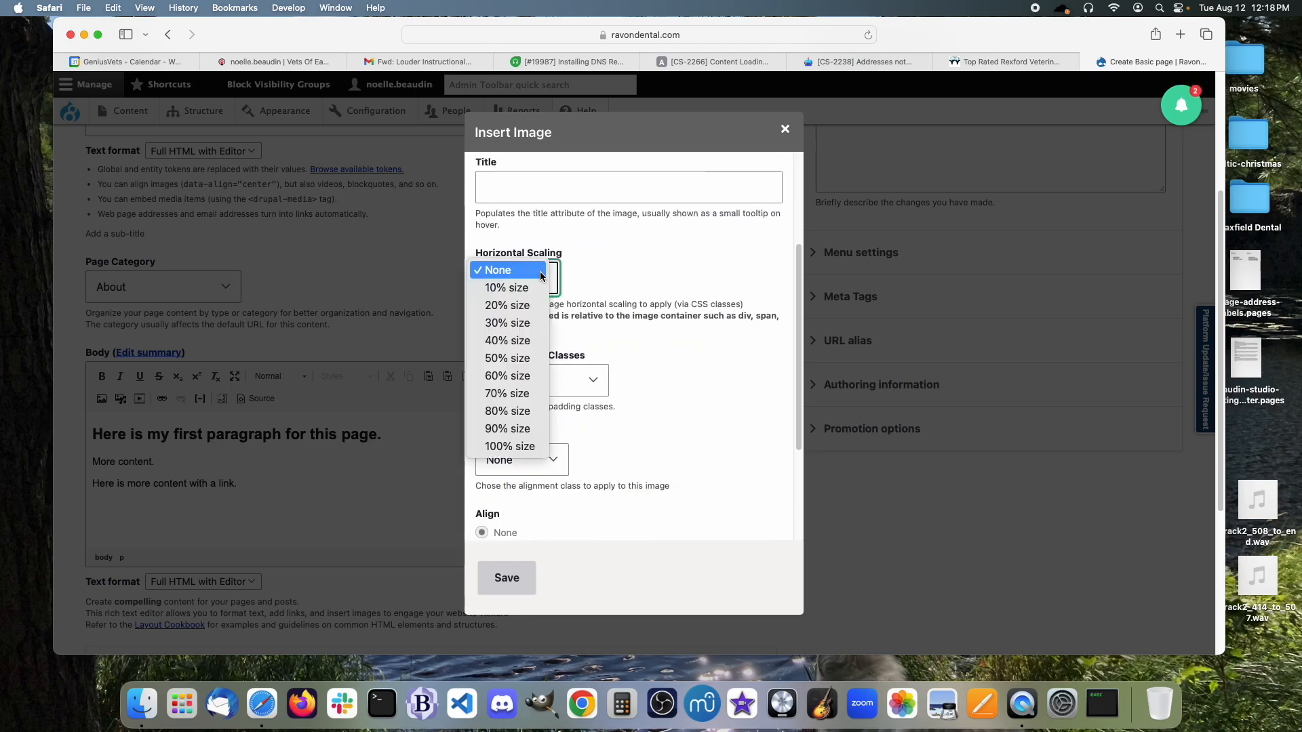
click(510, 358)
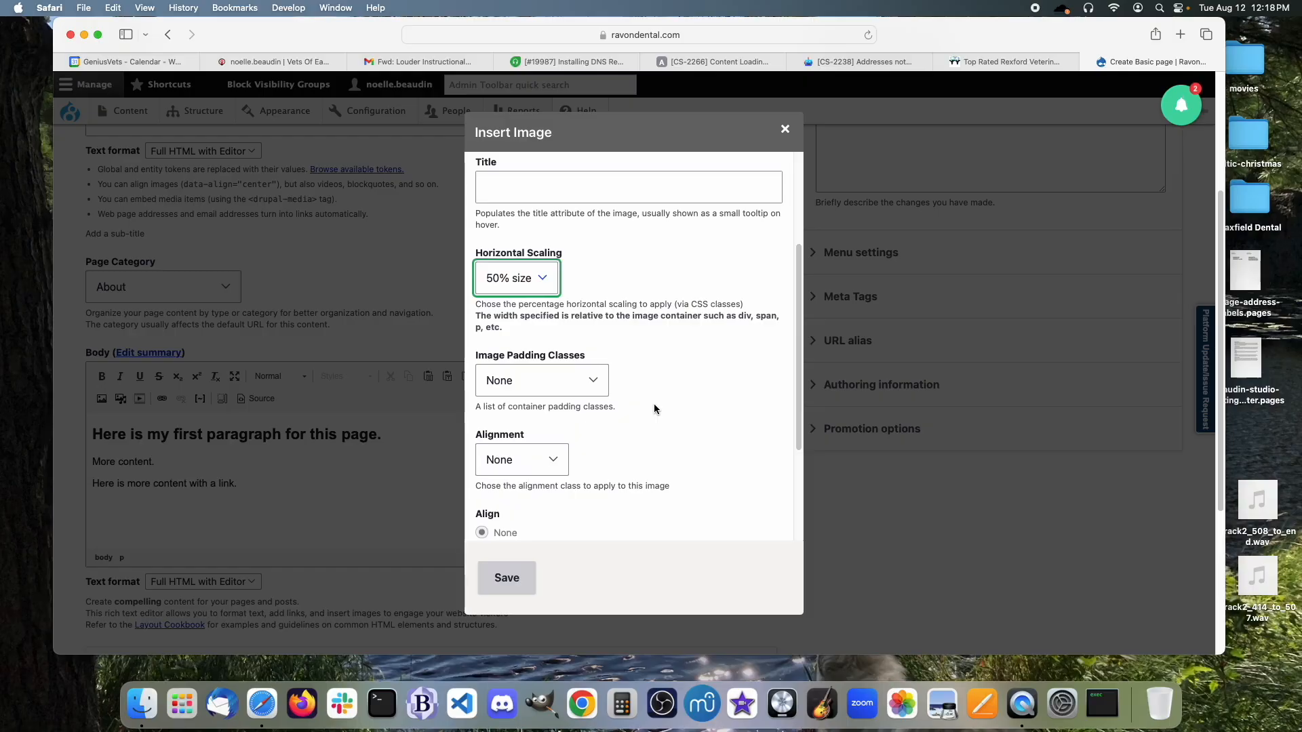
click(598, 392)
click(579, 406)
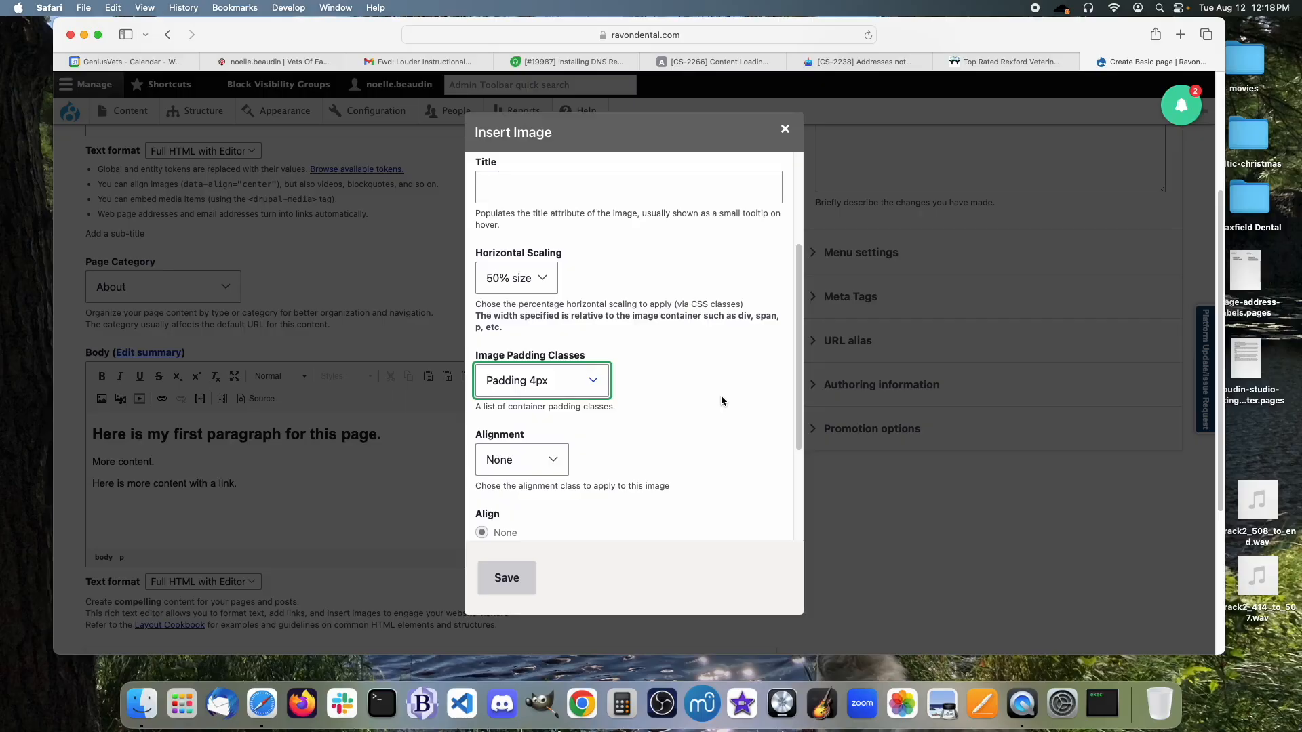
scroll(722, 400, down, 3)
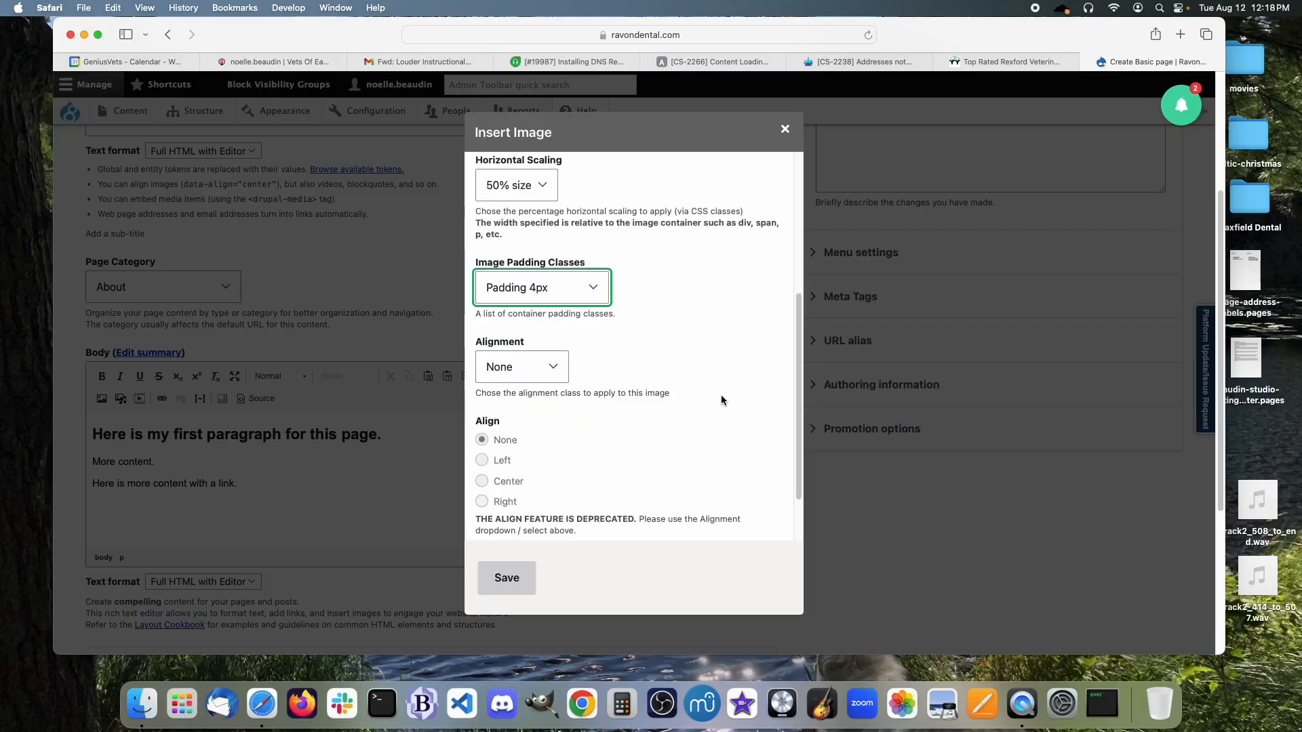
click(559, 375)
click(533, 412)
Glance at the advanced image settings, then insert the logo into the body.
scroll(691, 417, down, 2)
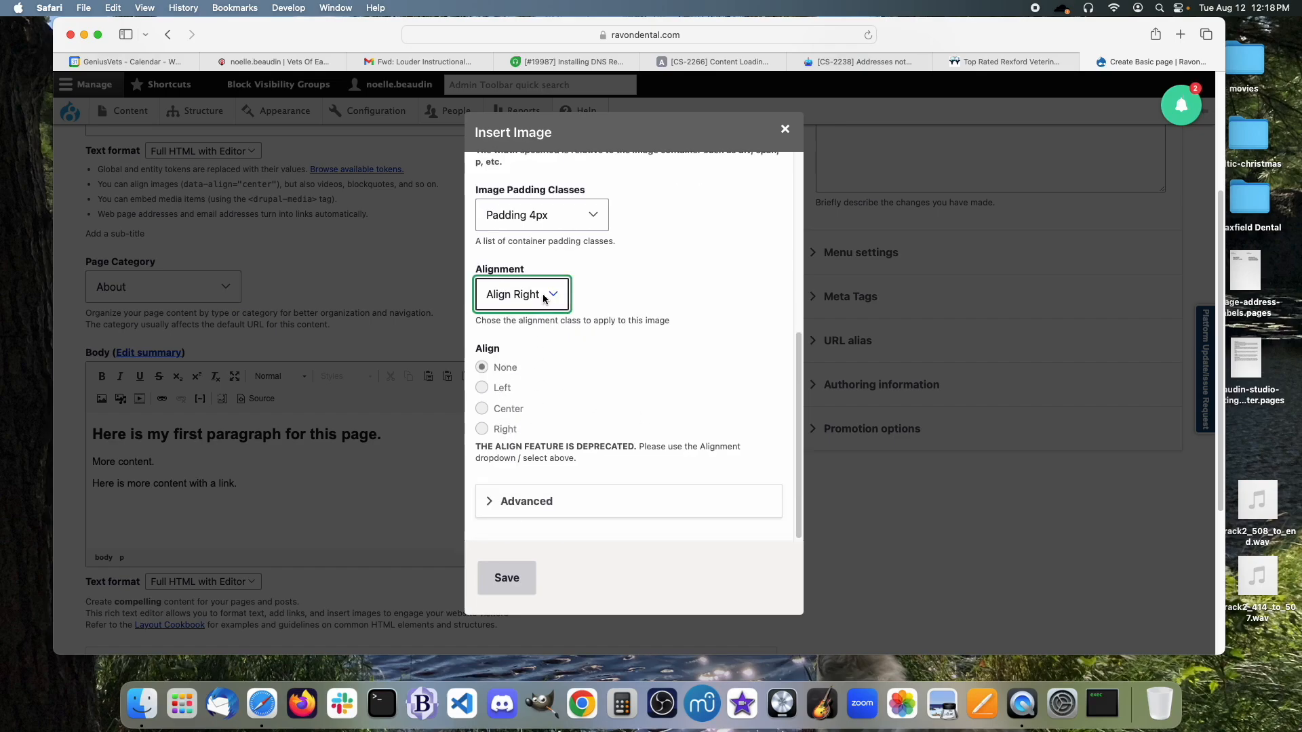
scroll(628, 349, down, 4)
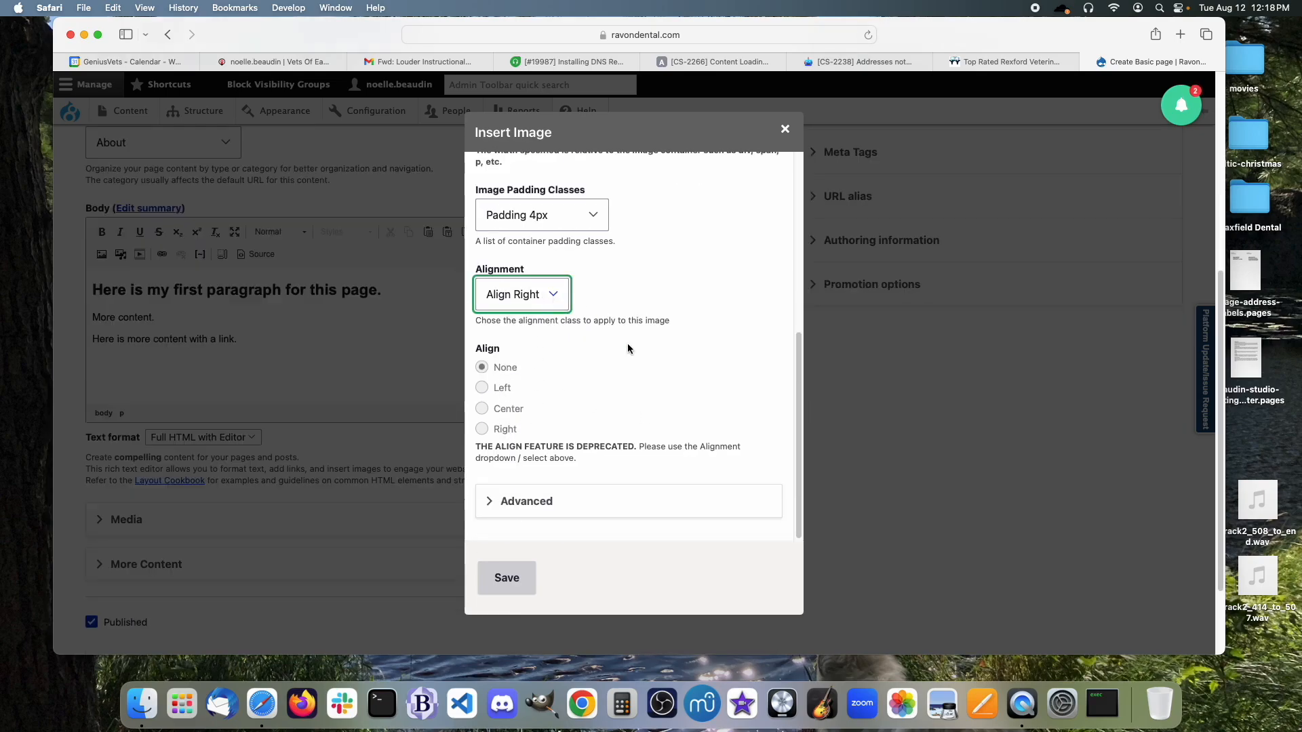
click(486, 508)
scroll(577, 455, down, 5)
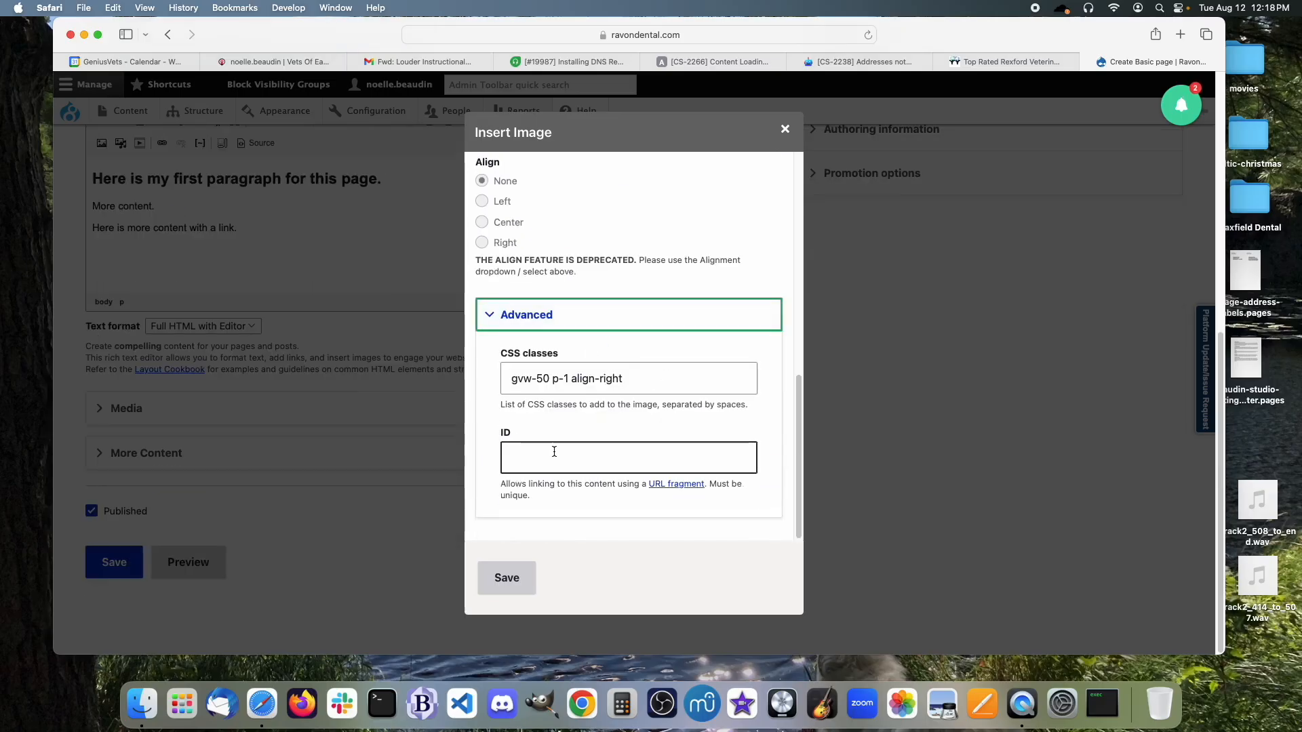
click(493, 317)
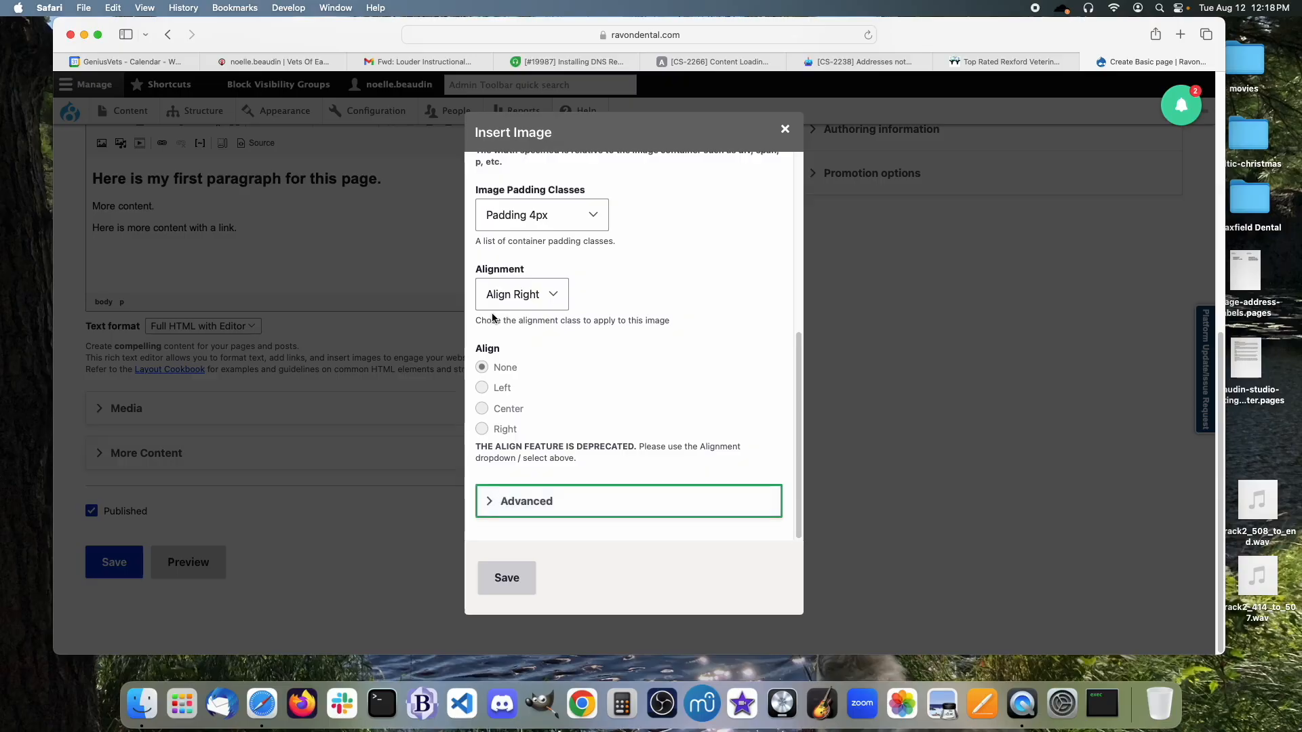
click(507, 579)
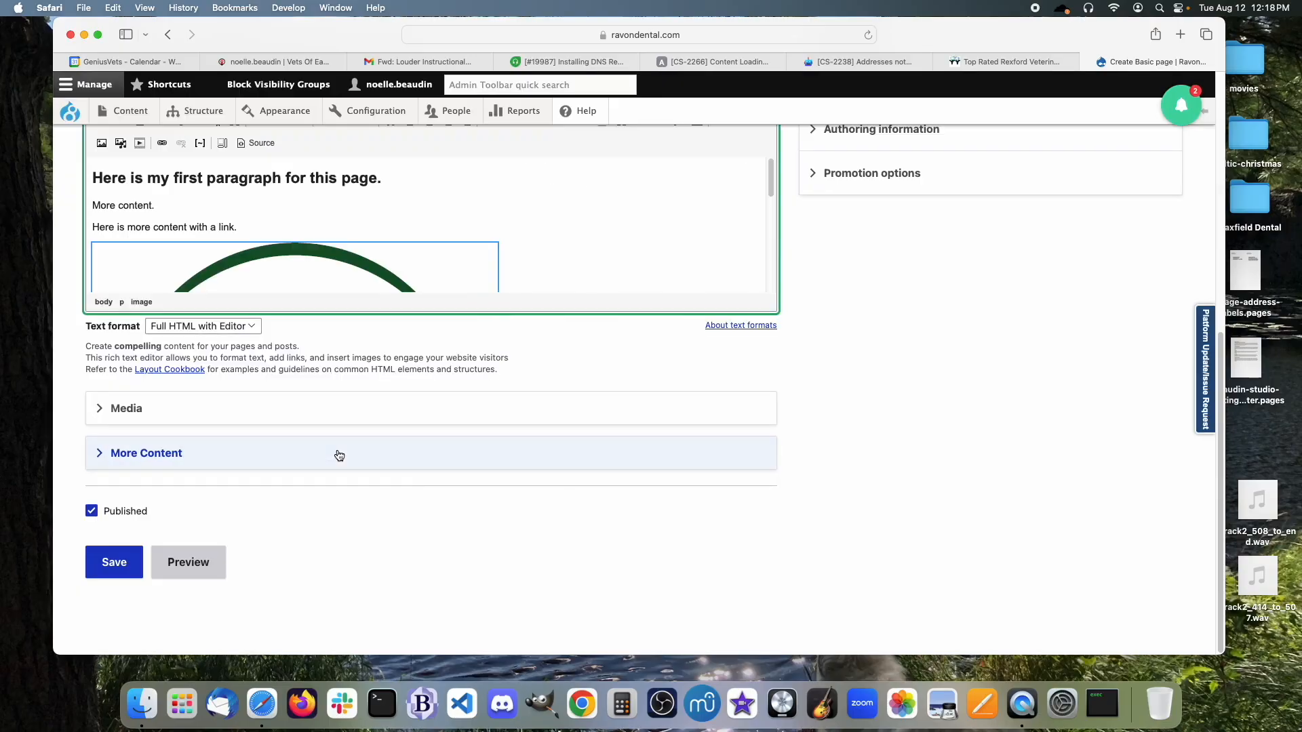
Expand the Media section of the page form.
scroll(352, 422, up, 2)
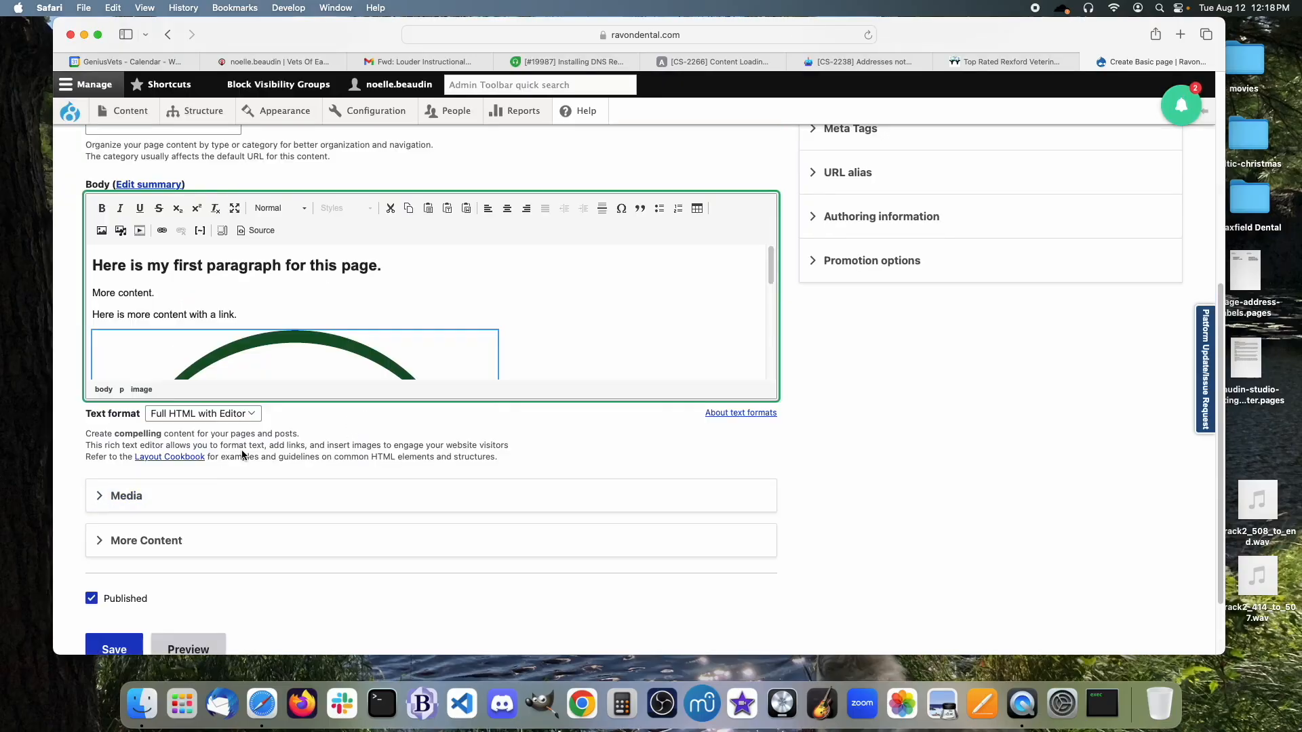
click(114, 501)
scroll(428, 472, down, 3)
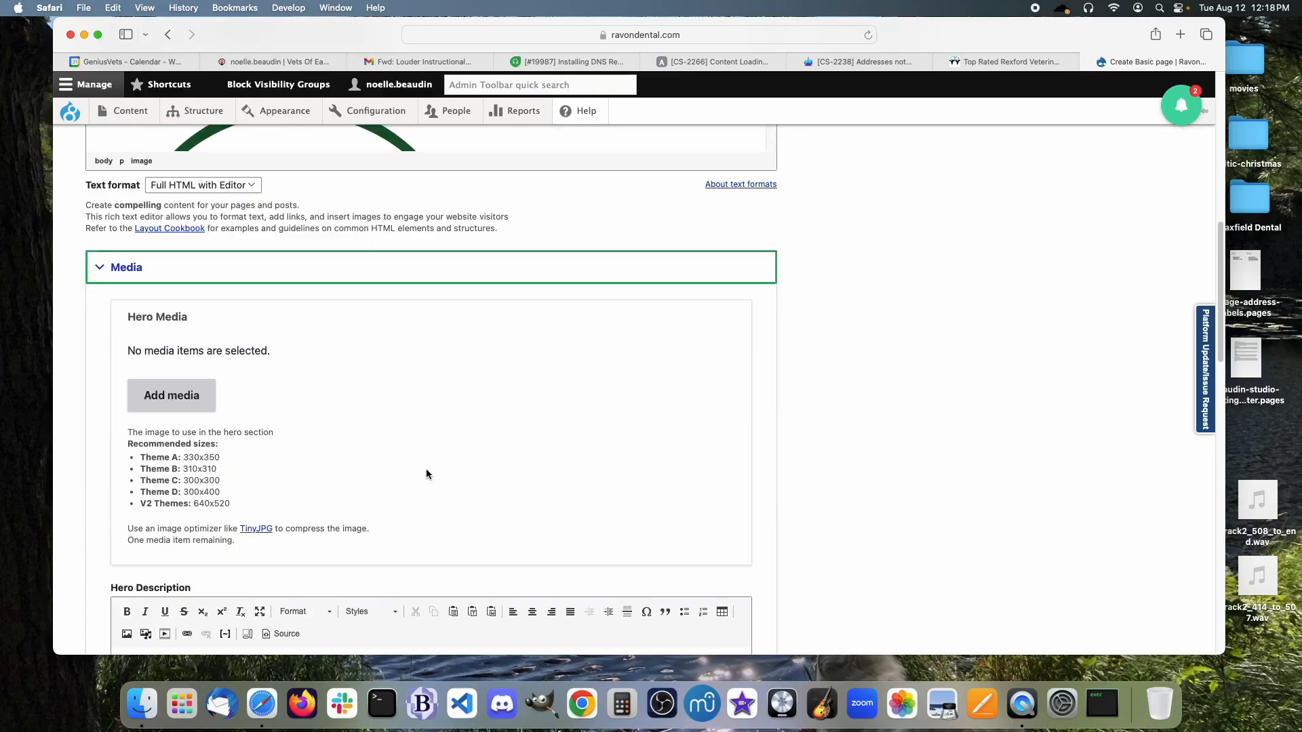
scroll(464, 500, down, 6)
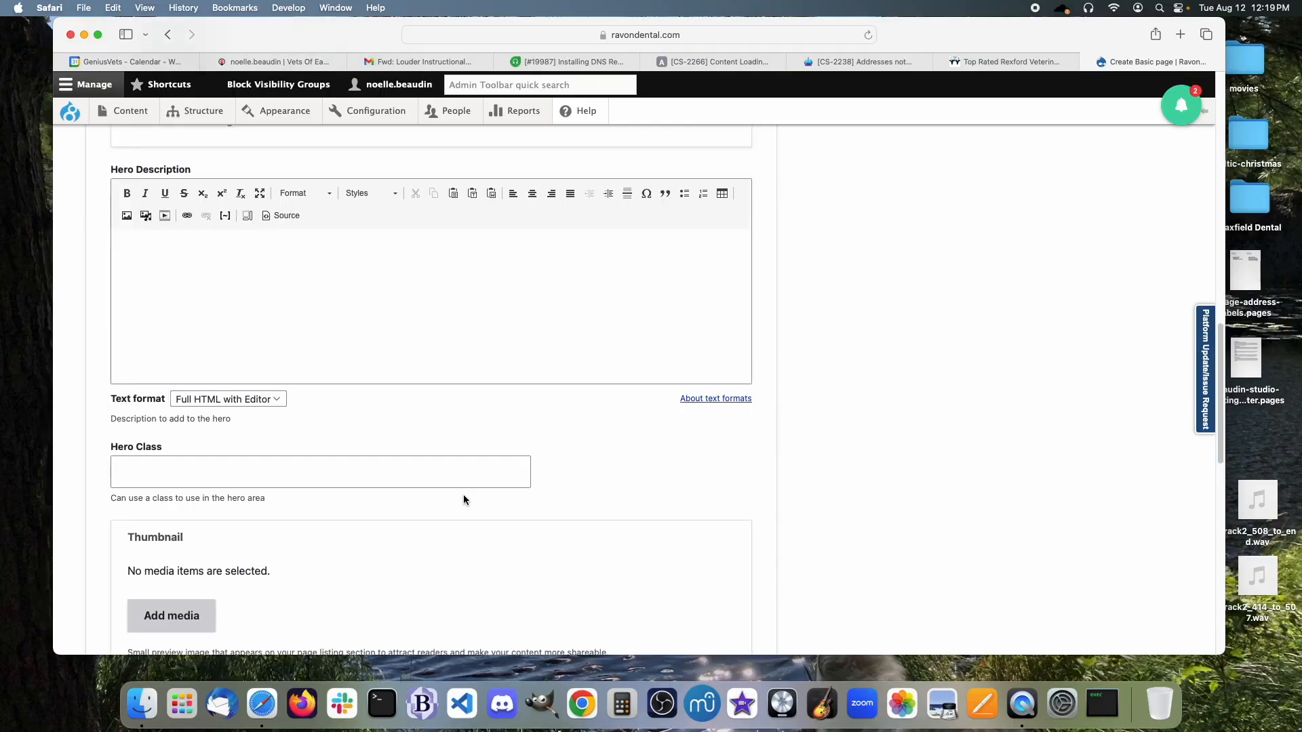
scroll(463, 500, down, 3)
scroll(463, 500, up, 8)
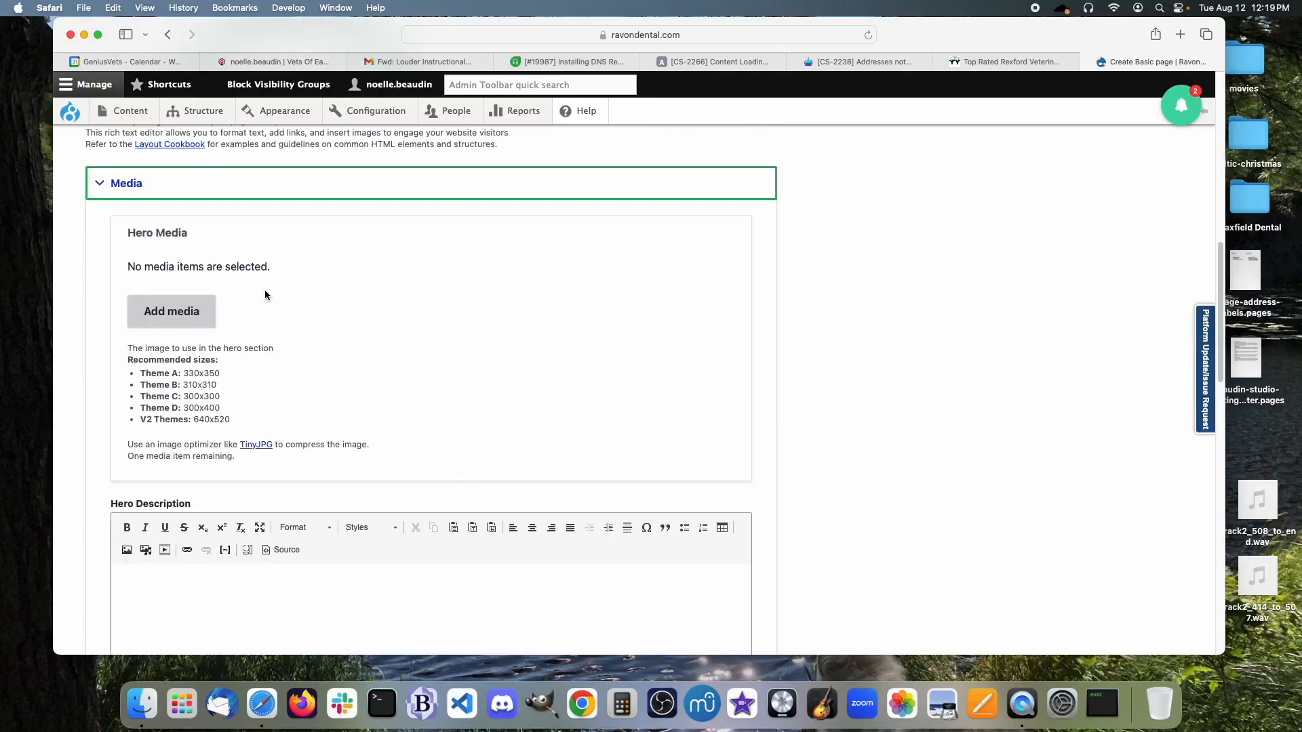
scroll(264, 384, up, 2)
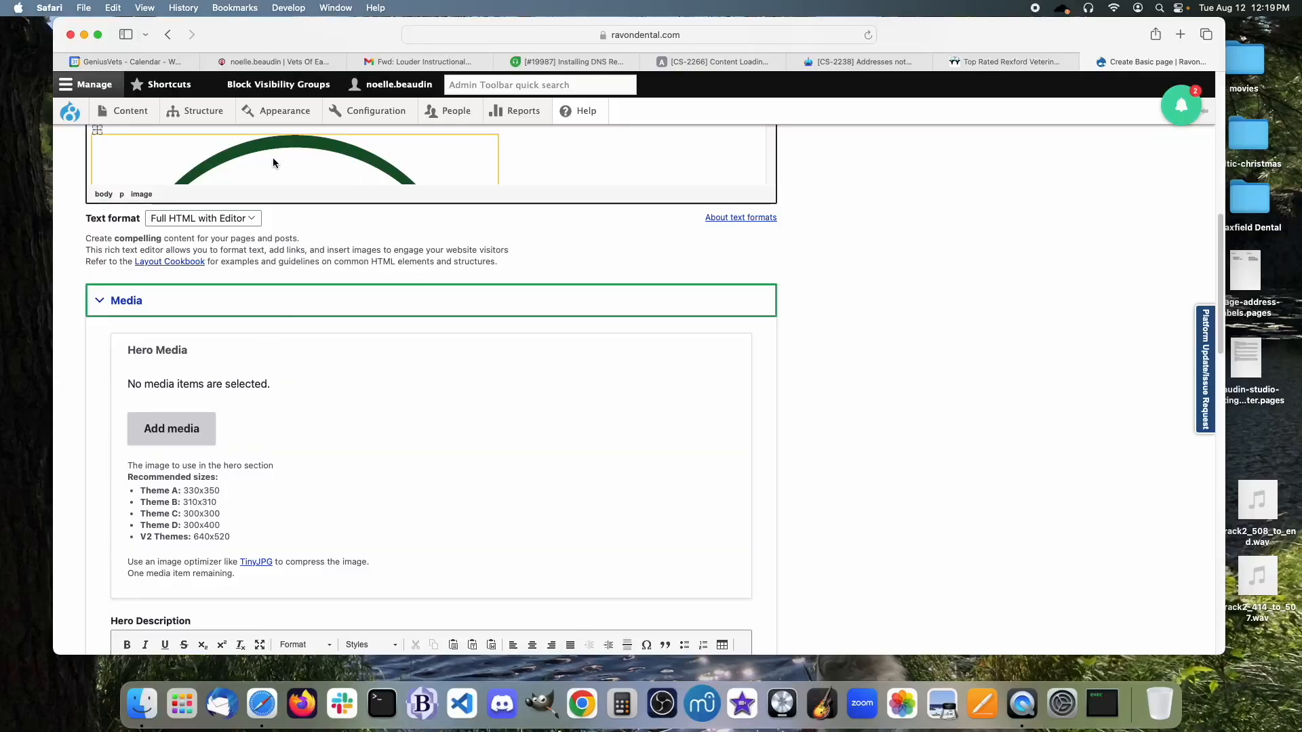
scroll(323, 353, down, 15)
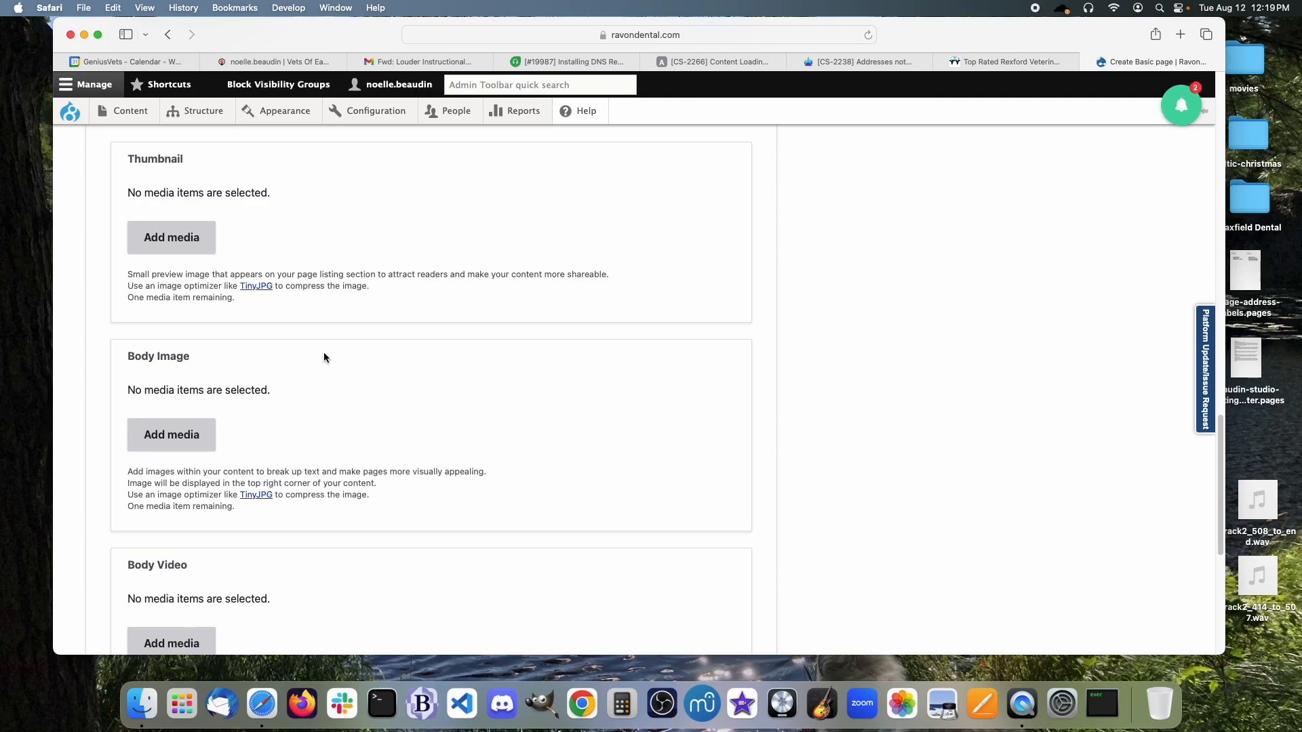
Add the camille-3.jpg portrait from the media library as Body Image and save the page.
click(187, 442)
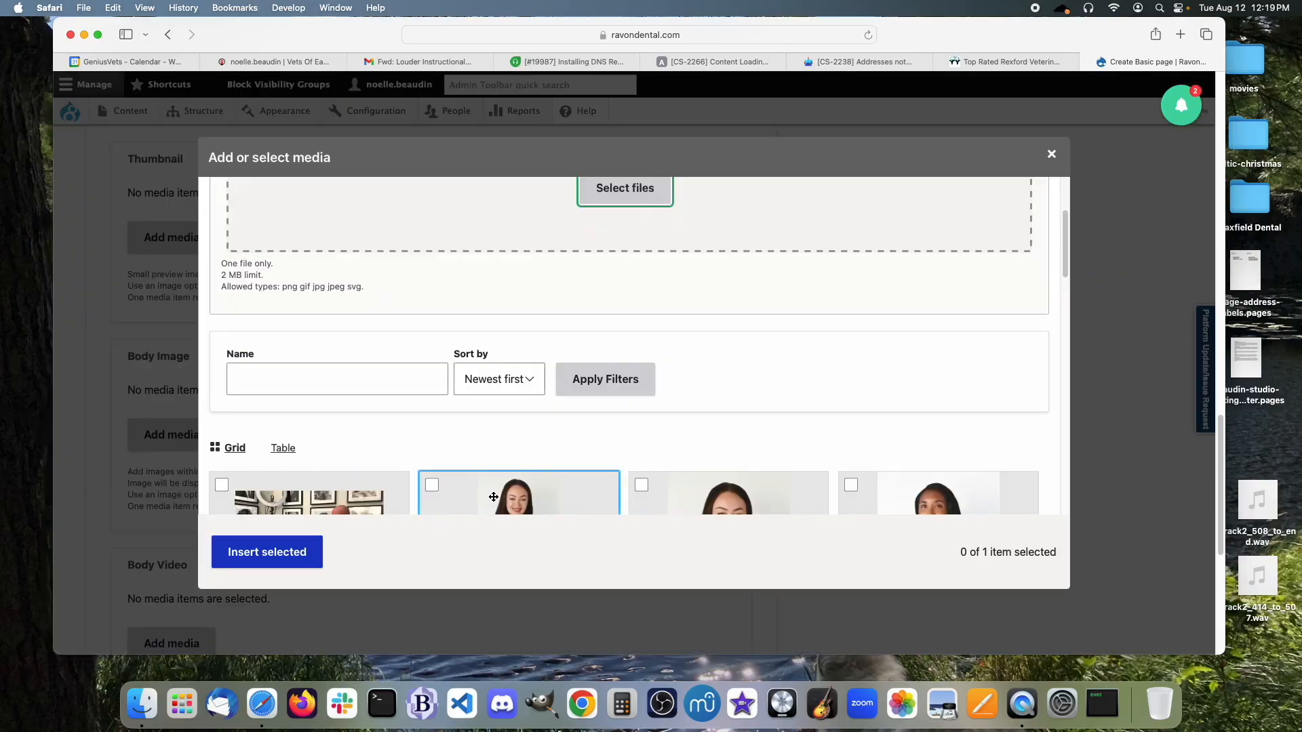
scroll(489, 430, down, 5)
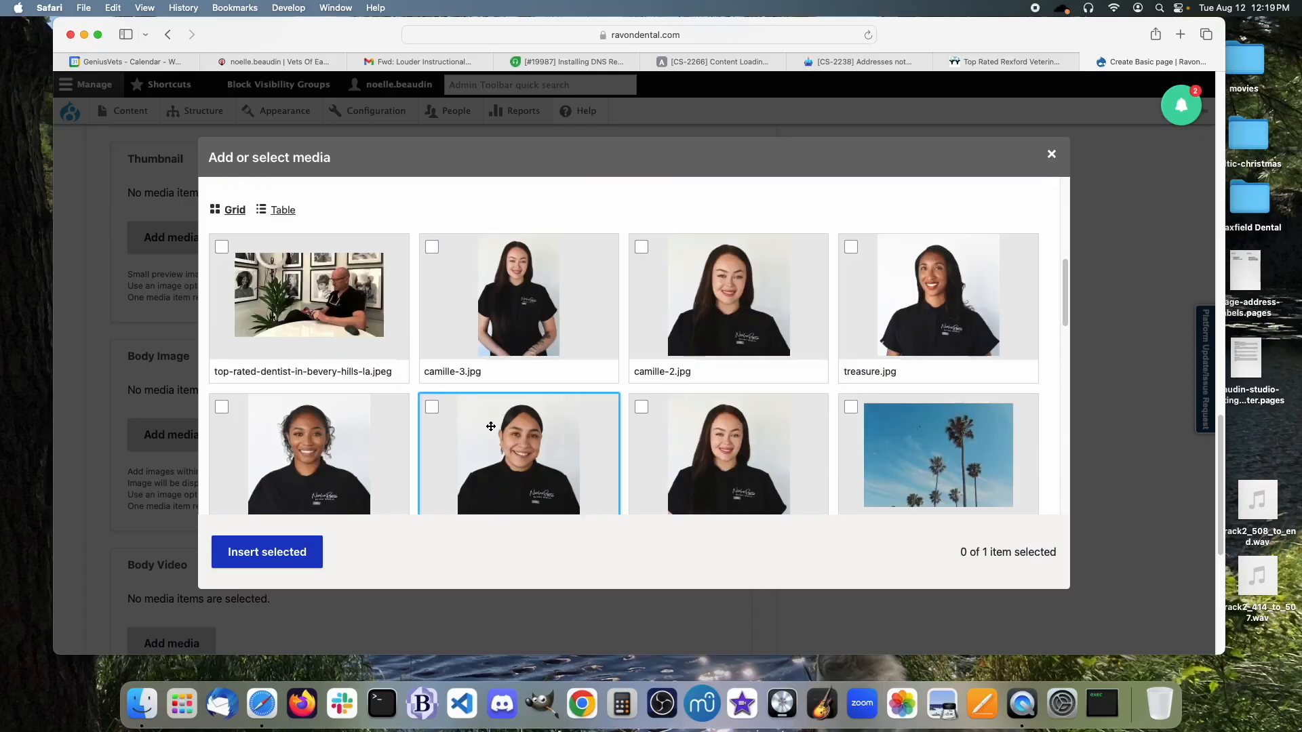
click(513, 315)
click(278, 554)
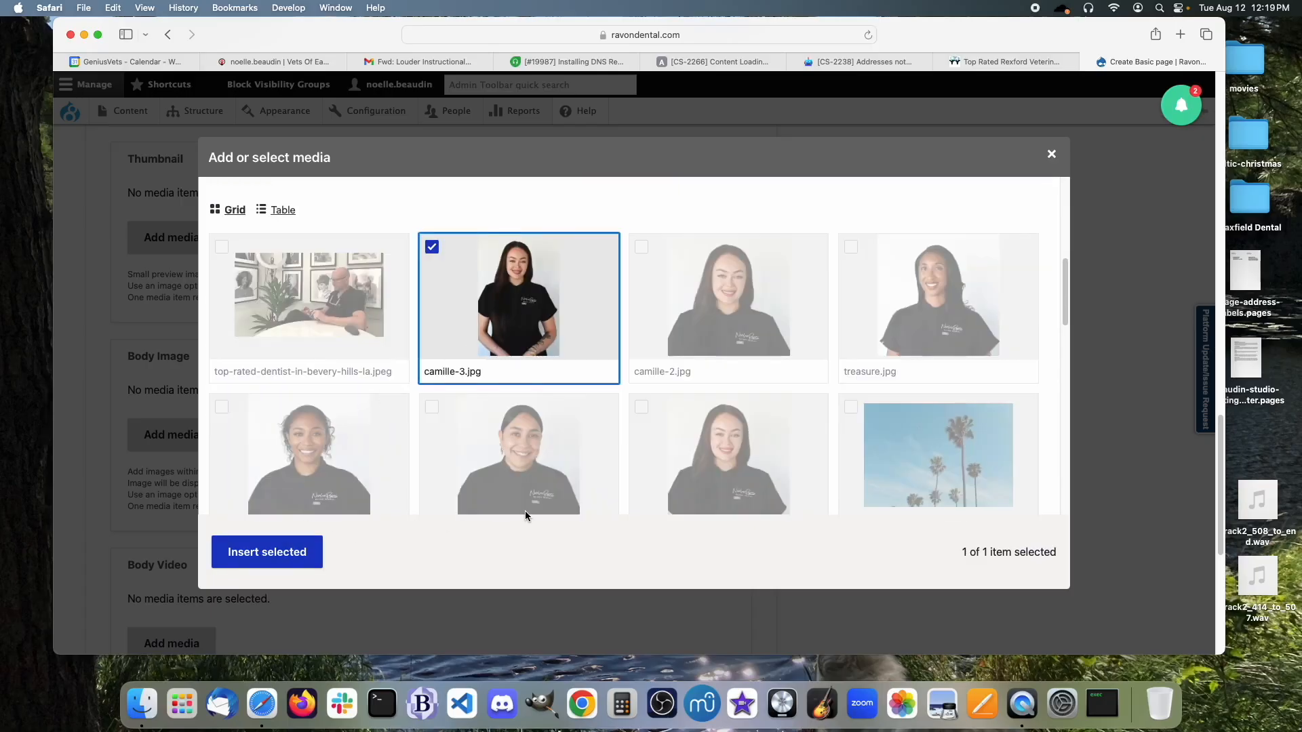
scroll(579, 514, up, 6)
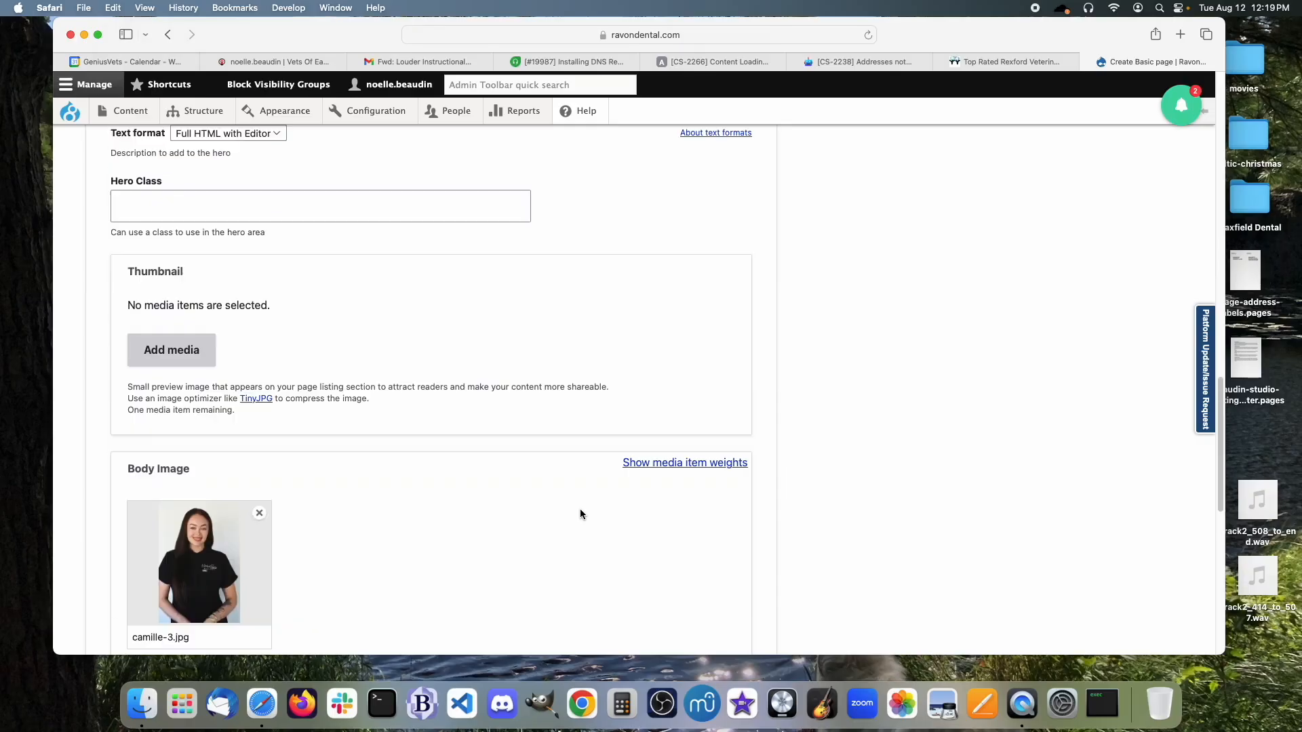
scroll(580, 514, down, 13)
click(120, 569)
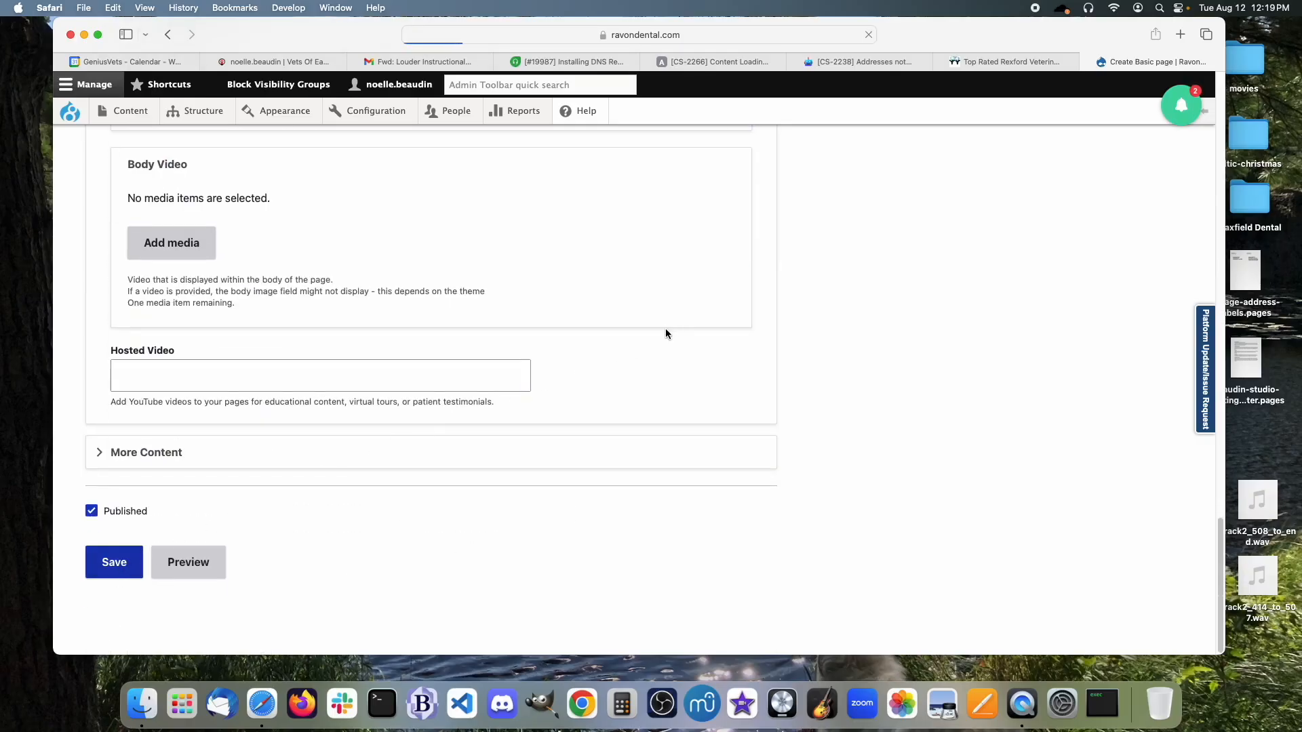
Review the published Test Page's heading, text, logo and portrait, then open its Edit form.
scroll(475, 378, down, 3)
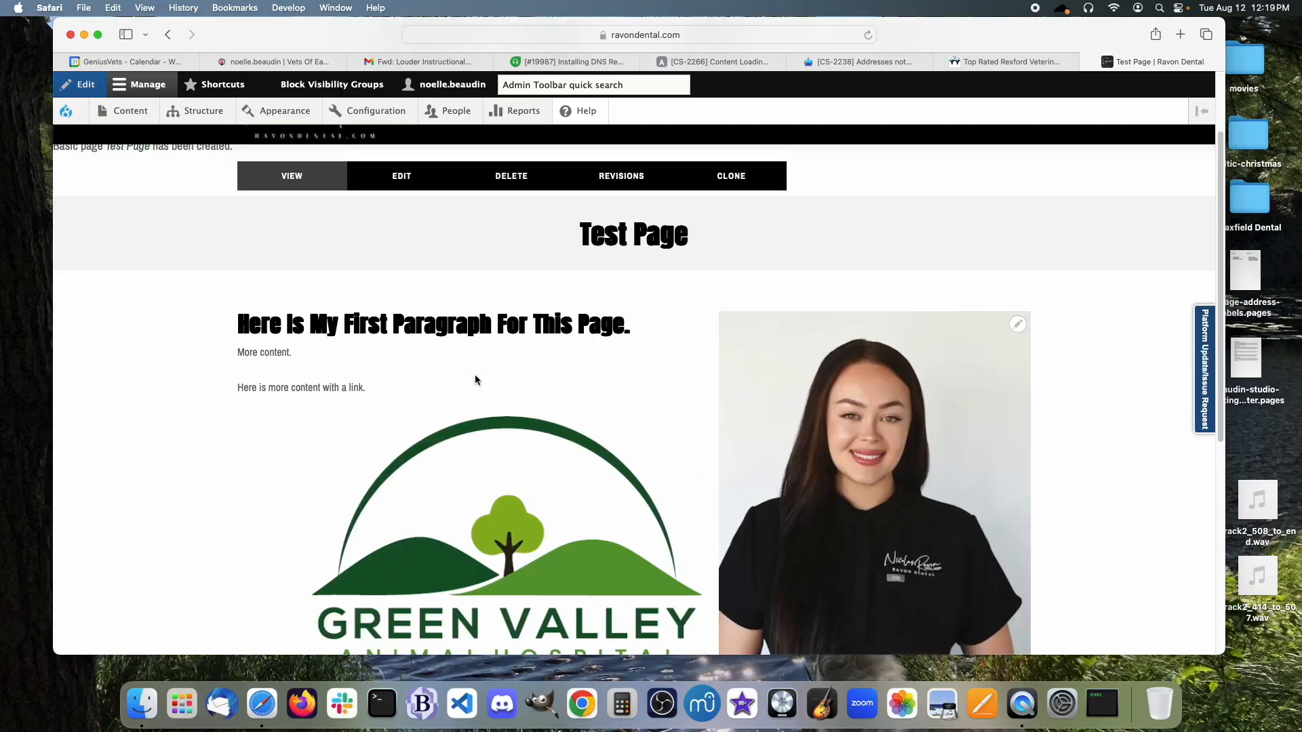
scroll(475, 379, down, 2)
scroll(832, 483, down, 2)
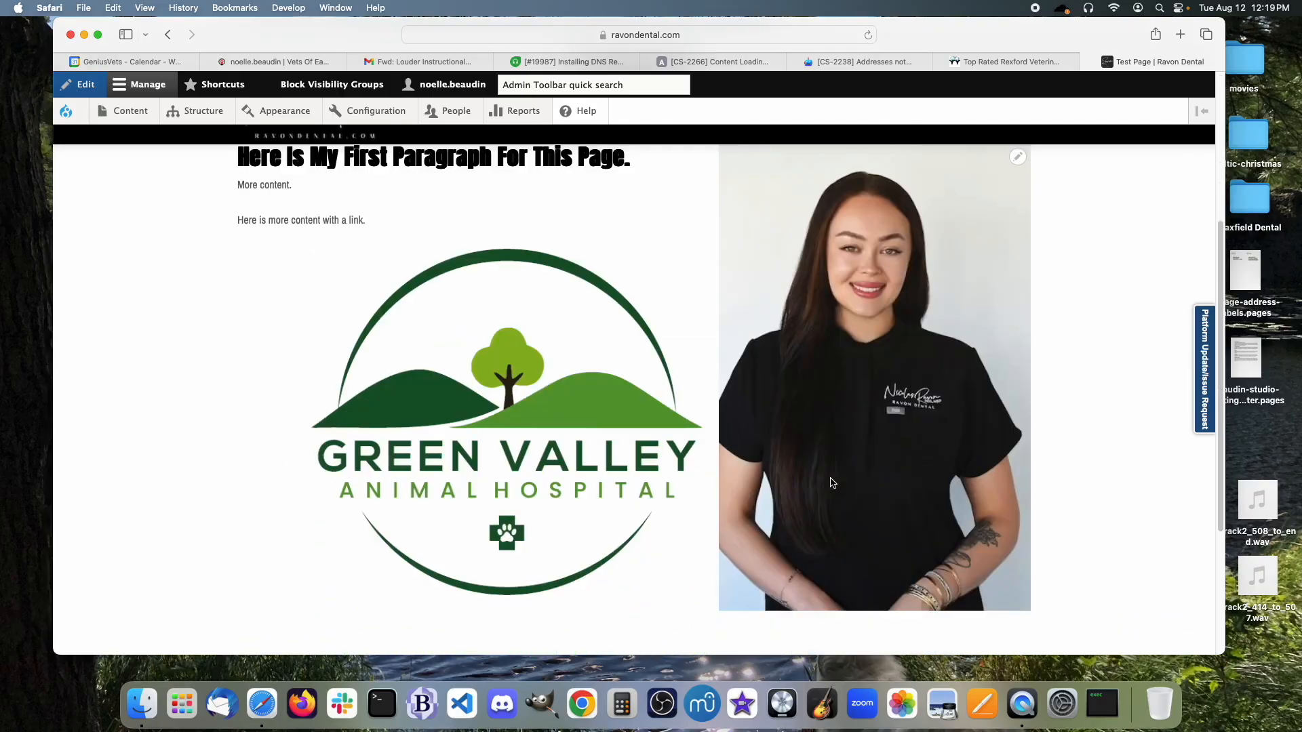
scroll(911, 511, up, 1)
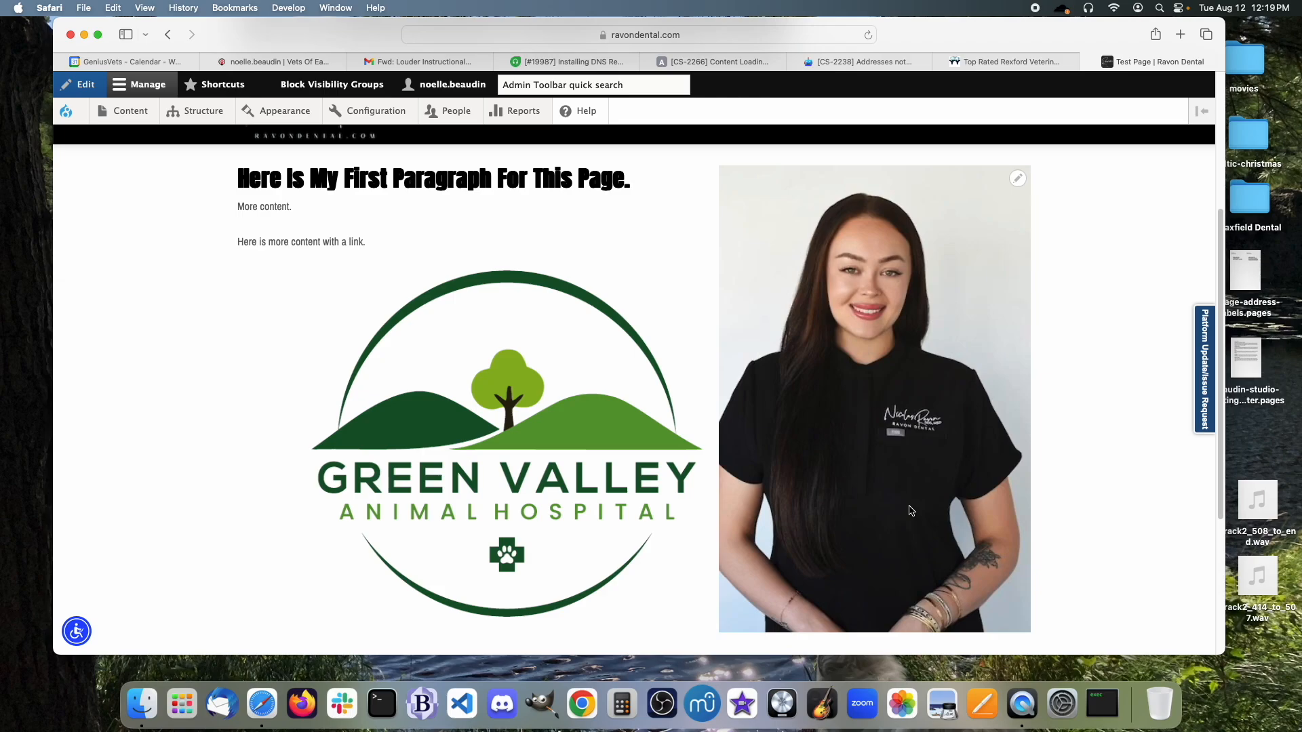
scroll(912, 512, up, 1)
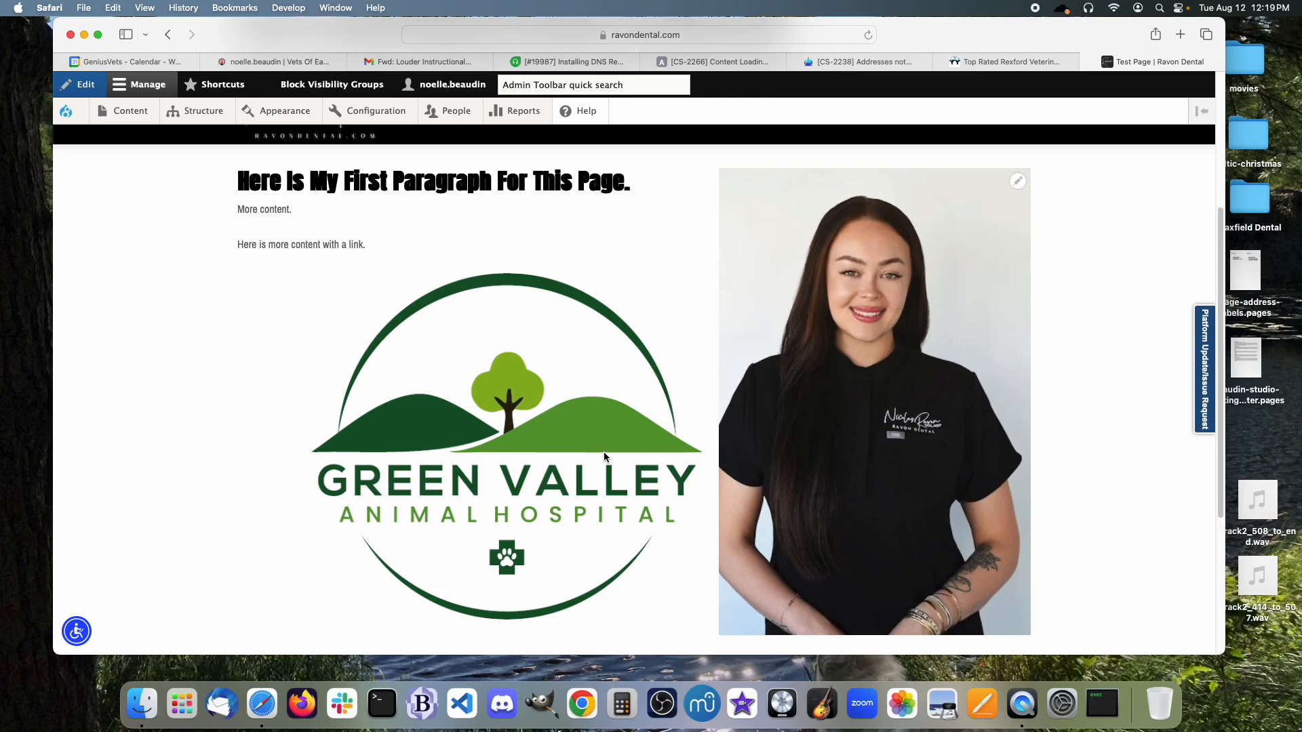
scroll(807, 495, up, 4)
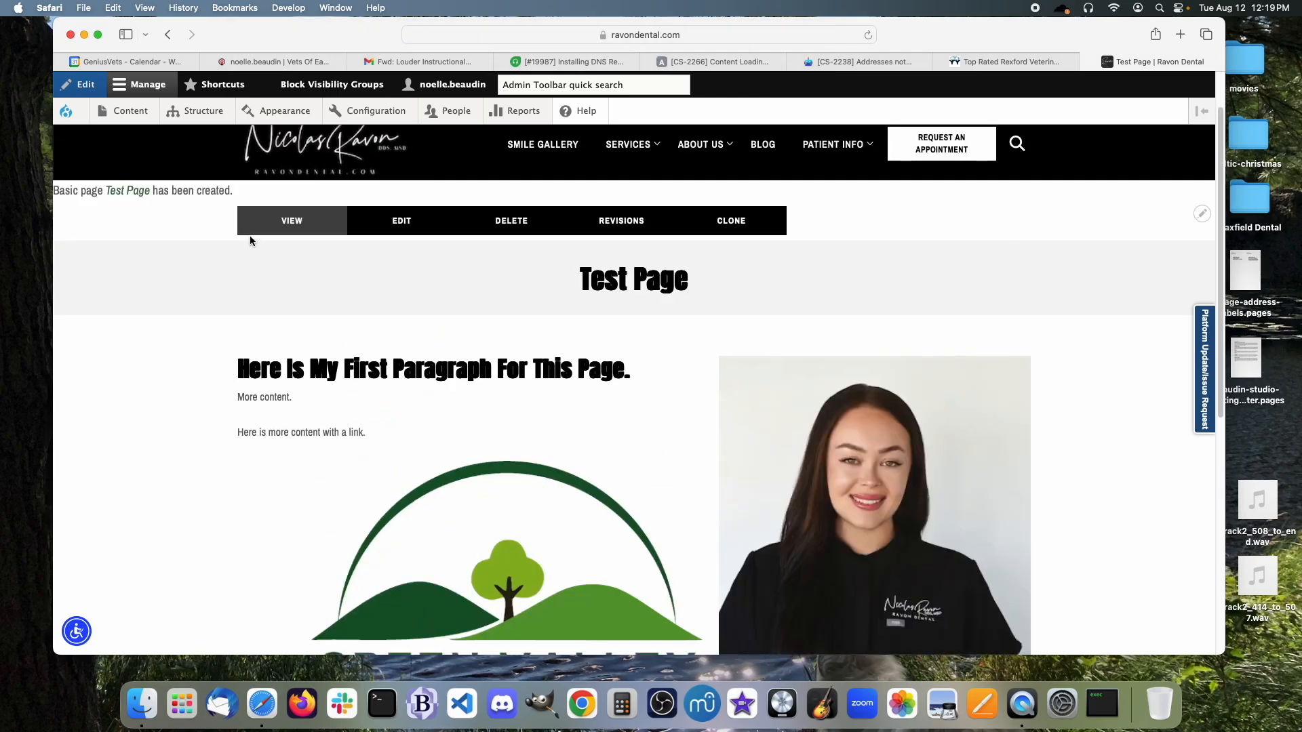
click(405, 229)
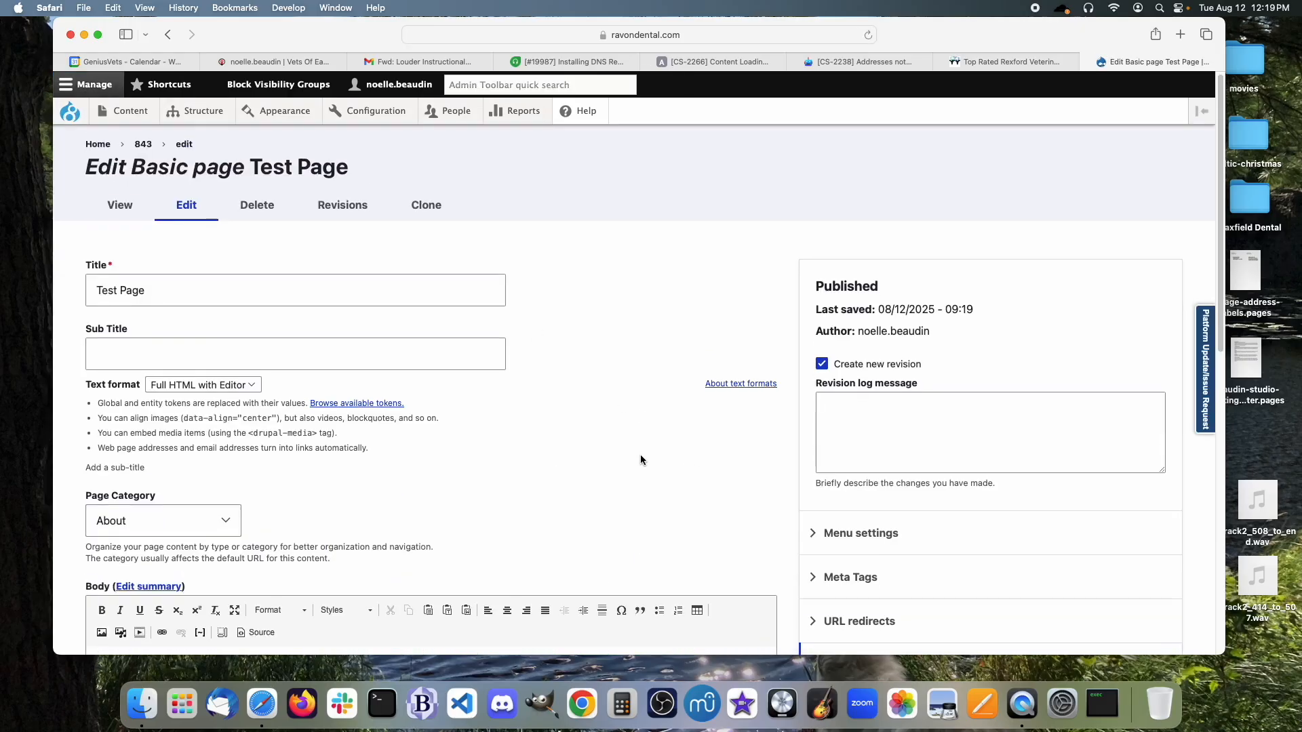
Expand Media and remove camille-3.jpg from the Body Image field.
scroll(641, 456, down, 5)
scroll(640, 456, down, 5)
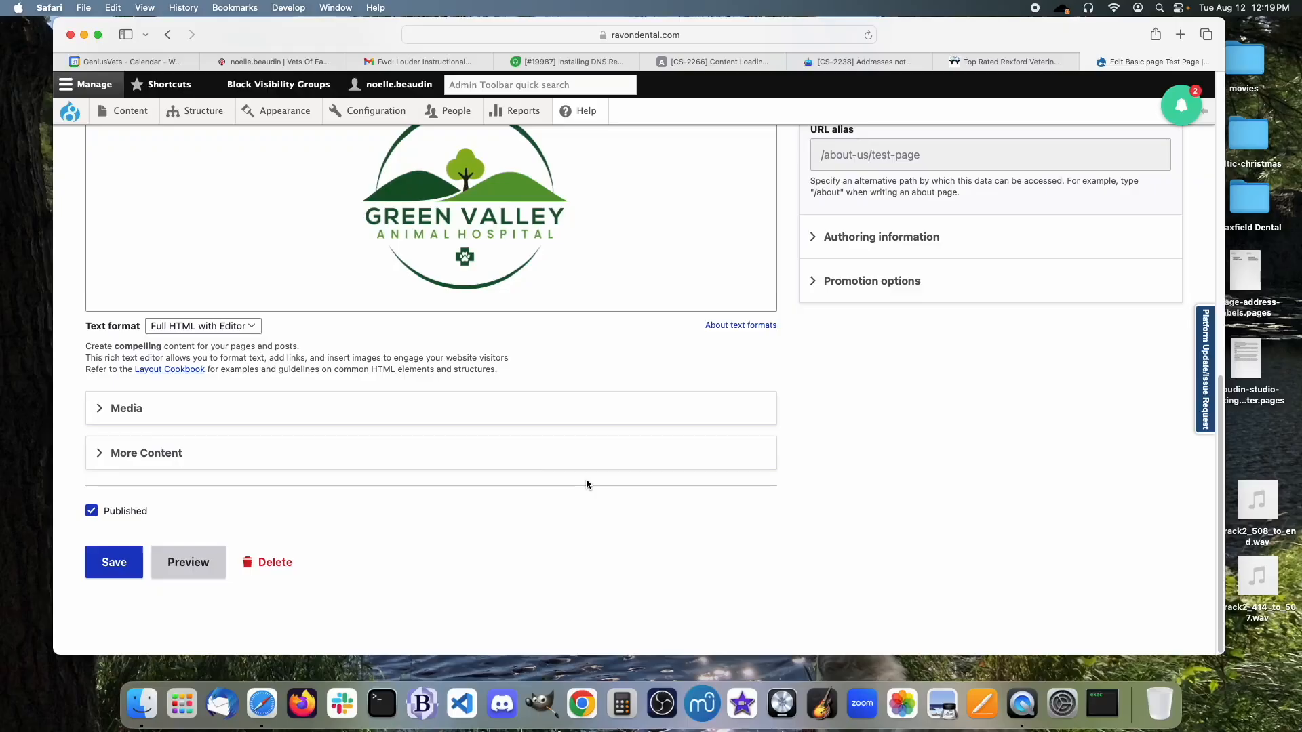
click(128, 409)
scroll(523, 570, down, 10)
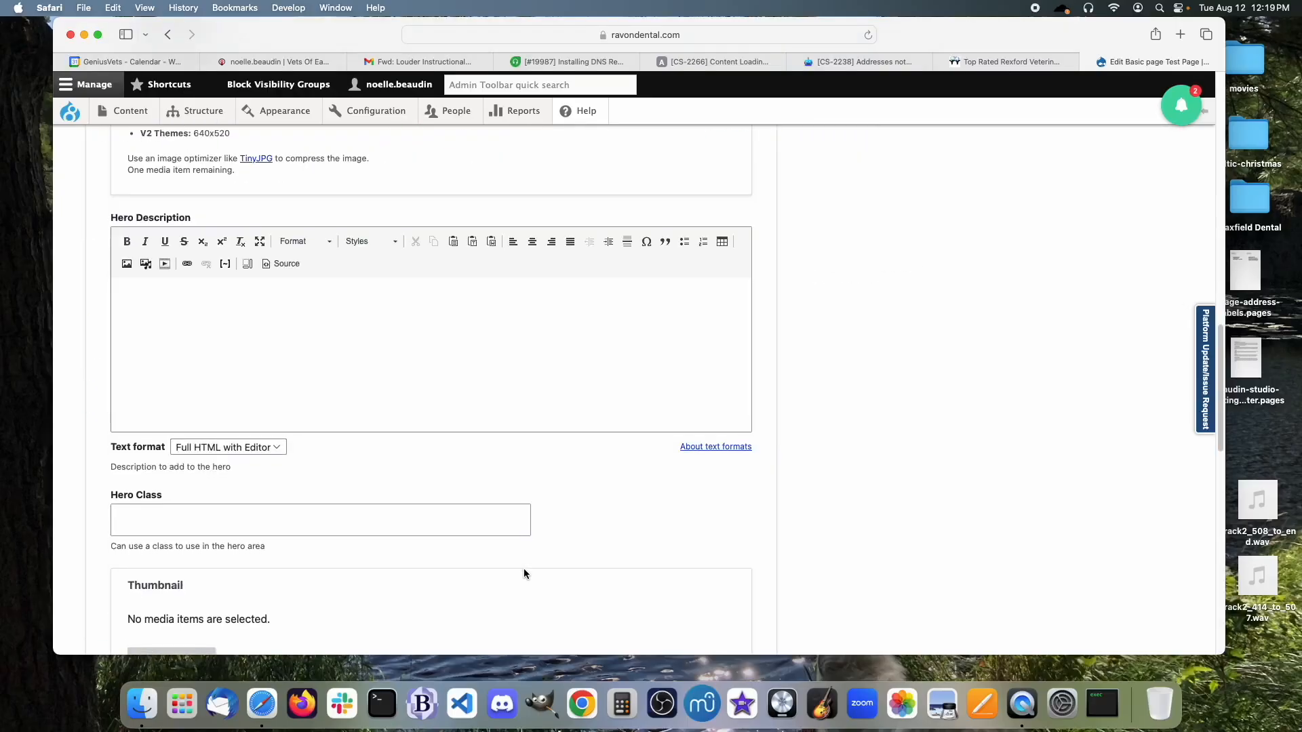
scroll(523, 570, down, 5)
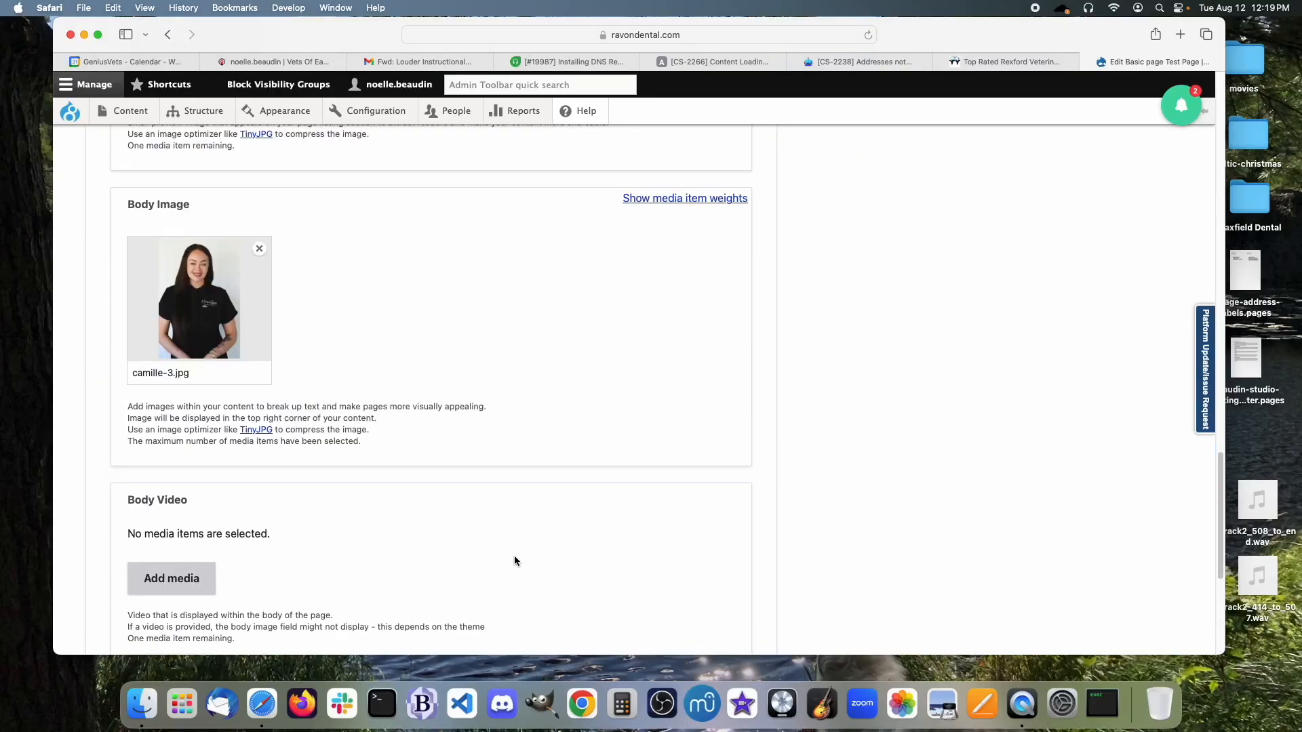
click(260, 251)
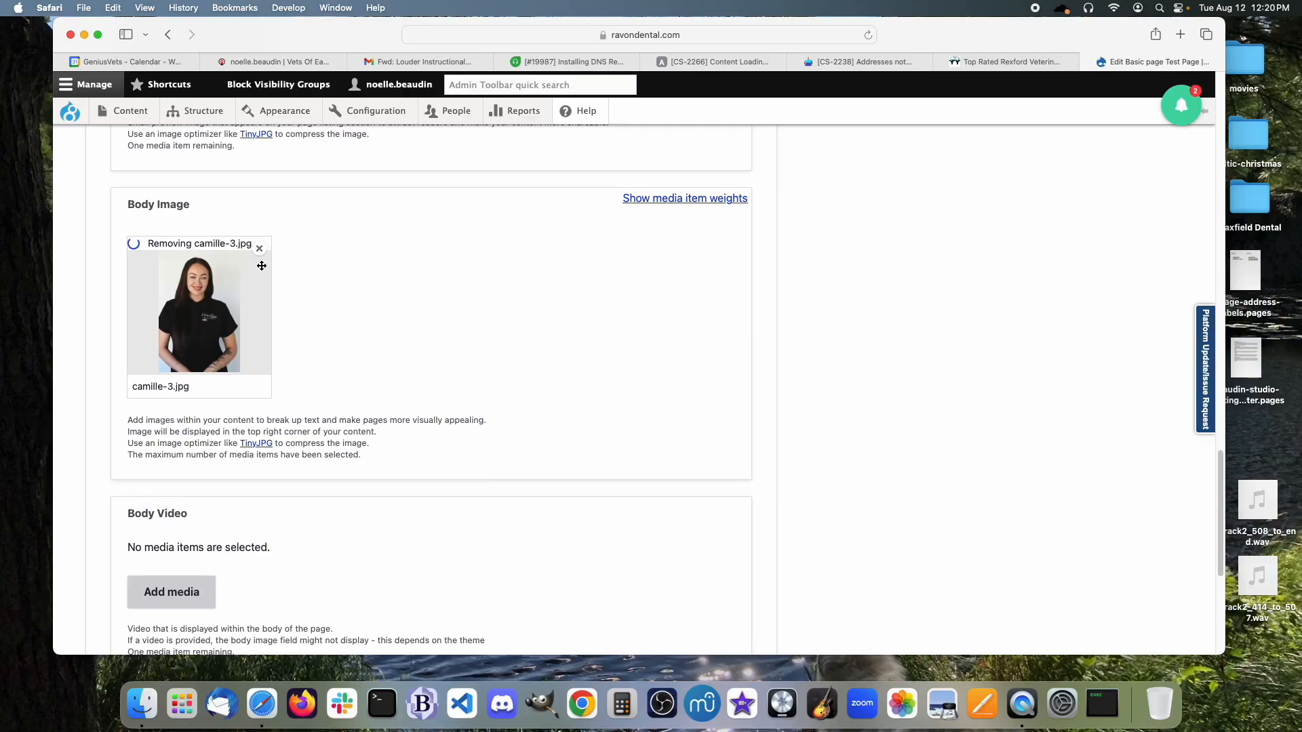
scroll(320, 442, down, 2)
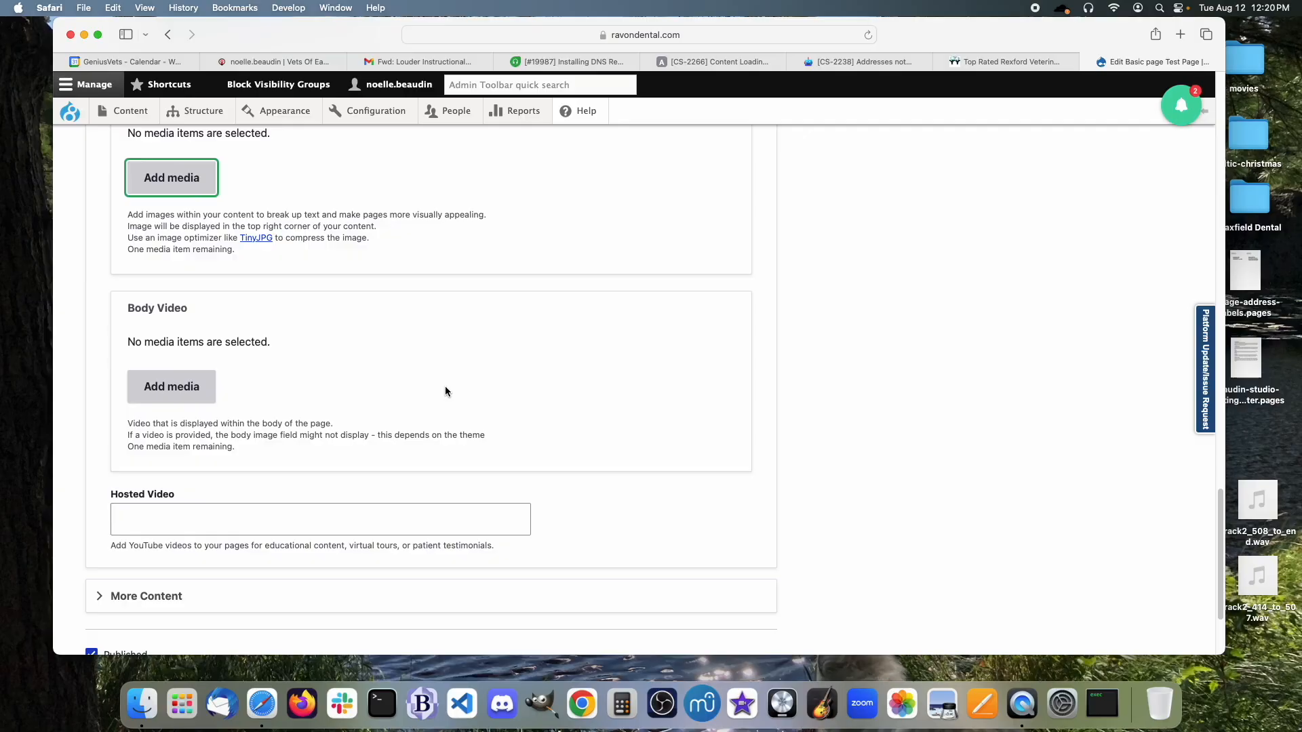
click(326, 527)
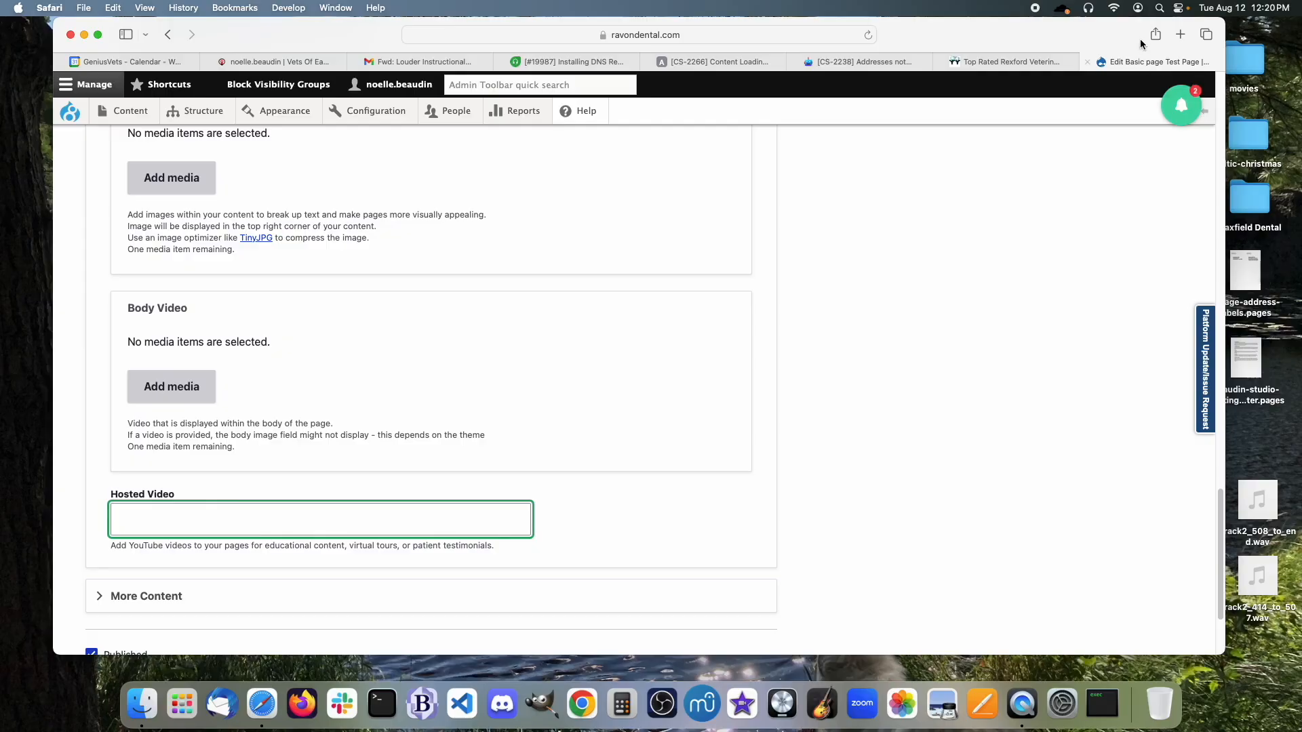
Open youtube.com in a new tab and go to the Social Dashboard Troubleshooting video's watch page from the channel's videos.
click(1181, 34)
text(youtube.com)
key(Return)
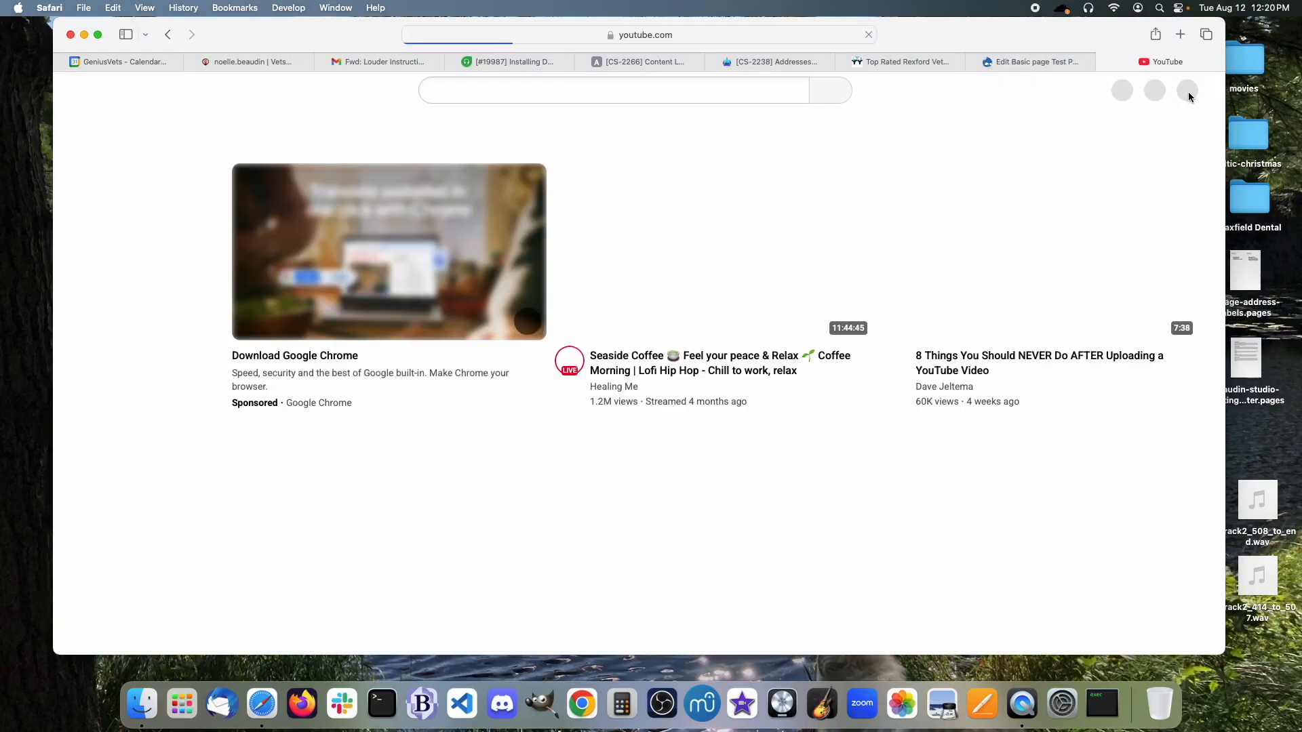
click(1183, 90)
click(1080, 157)
click(544, 354)
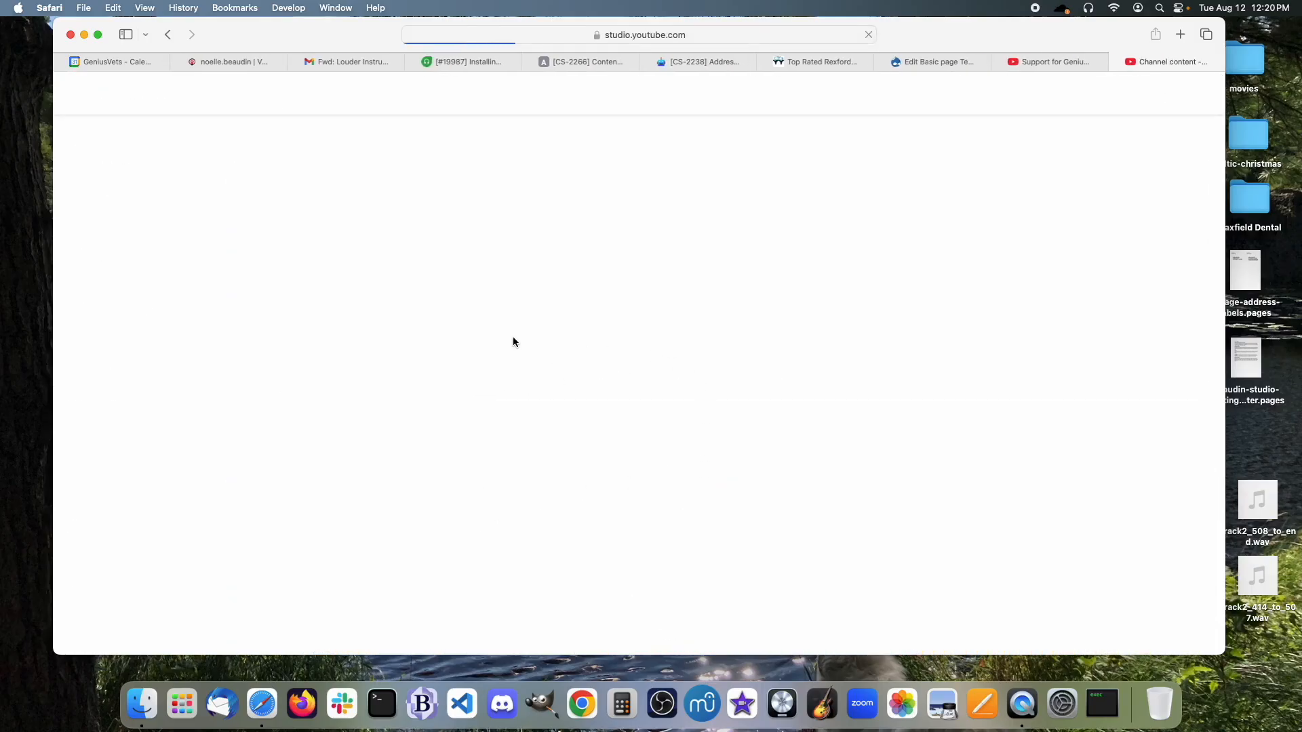
click(404, 277)
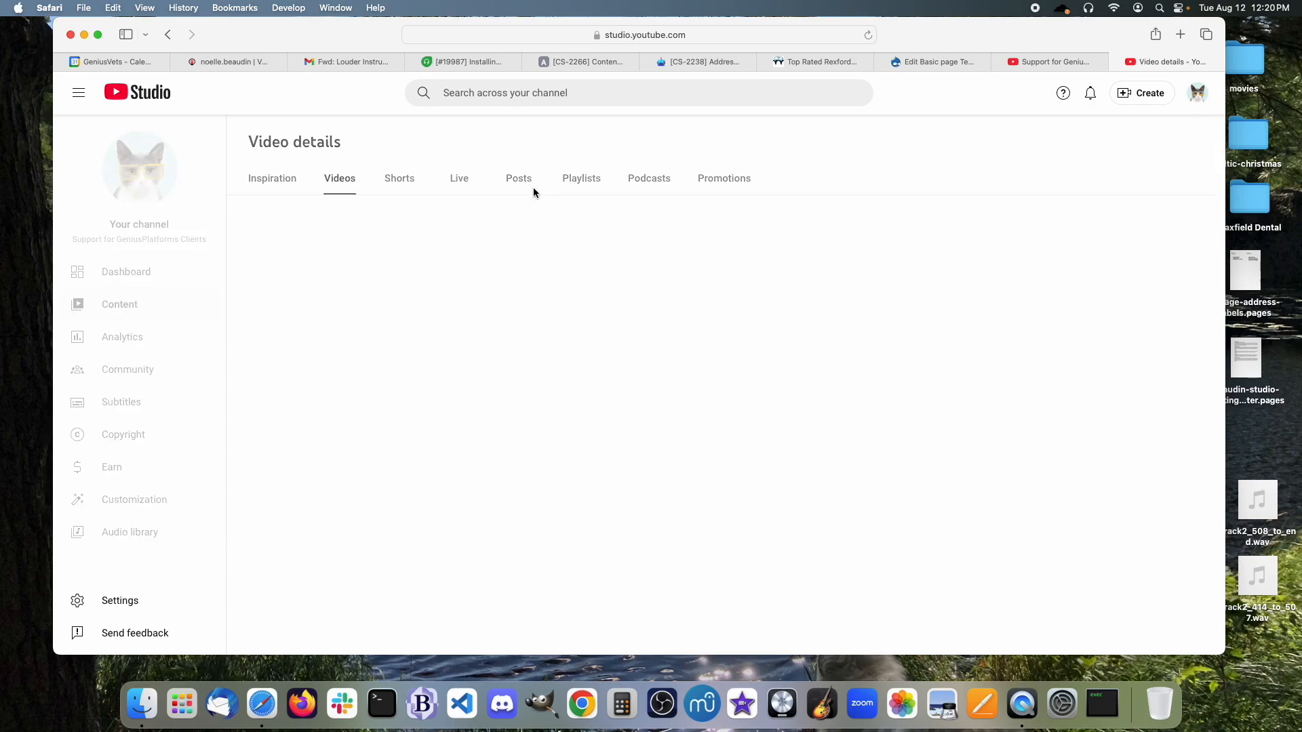
click(842, 329)
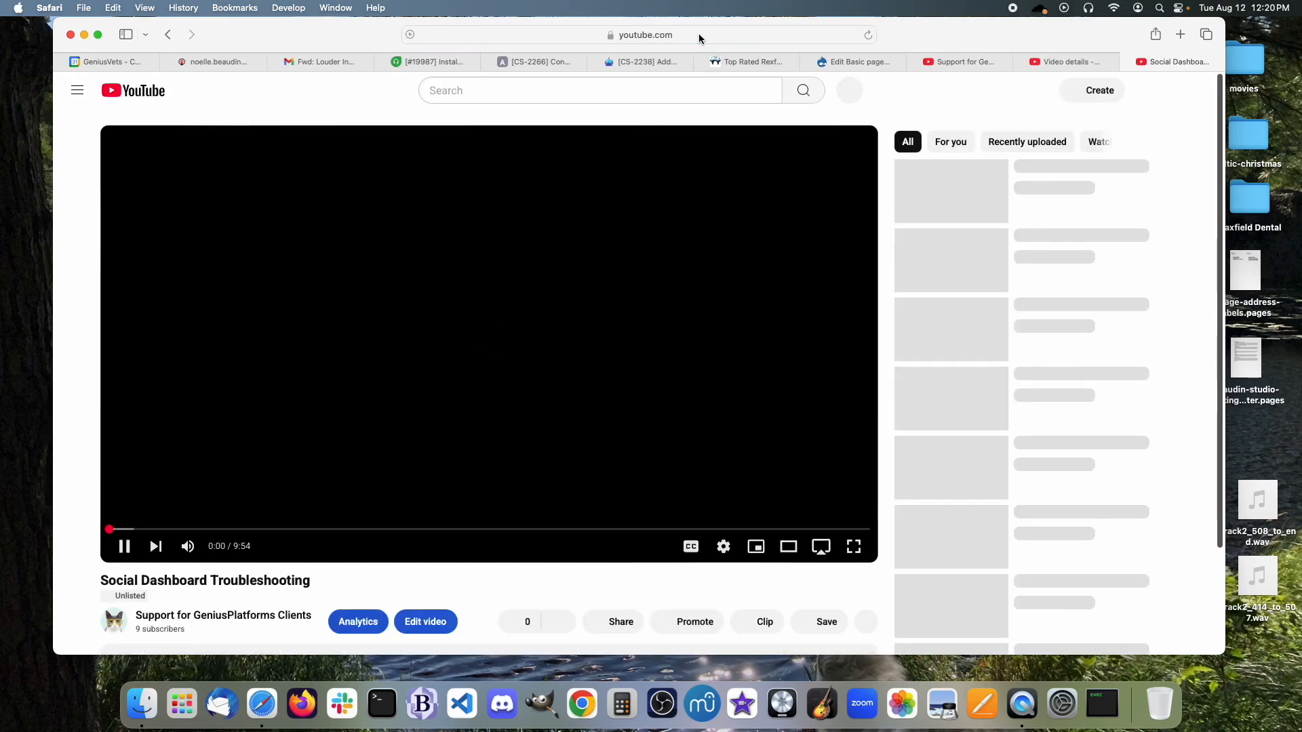
Copy the video's short share link and paste it into the Test Page's Hosted Video field.
click(700, 37)
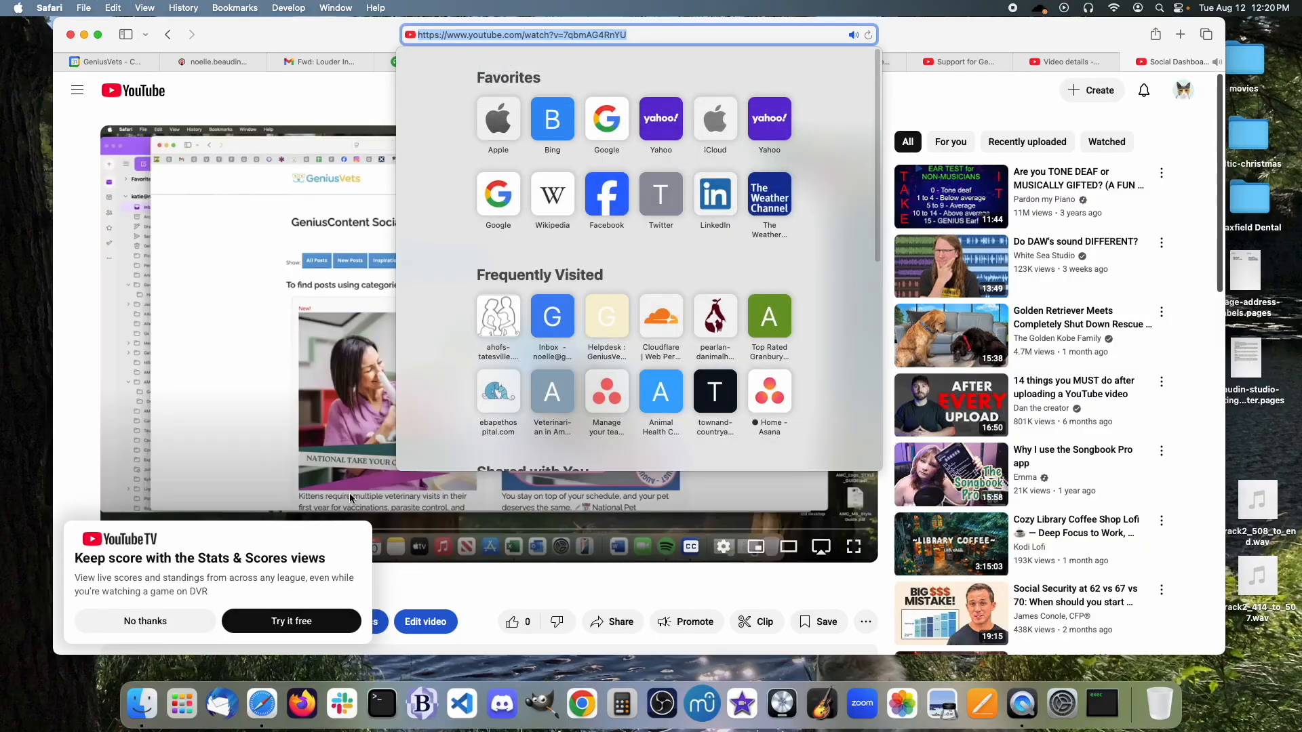
click(167, 620)
click(150, 619)
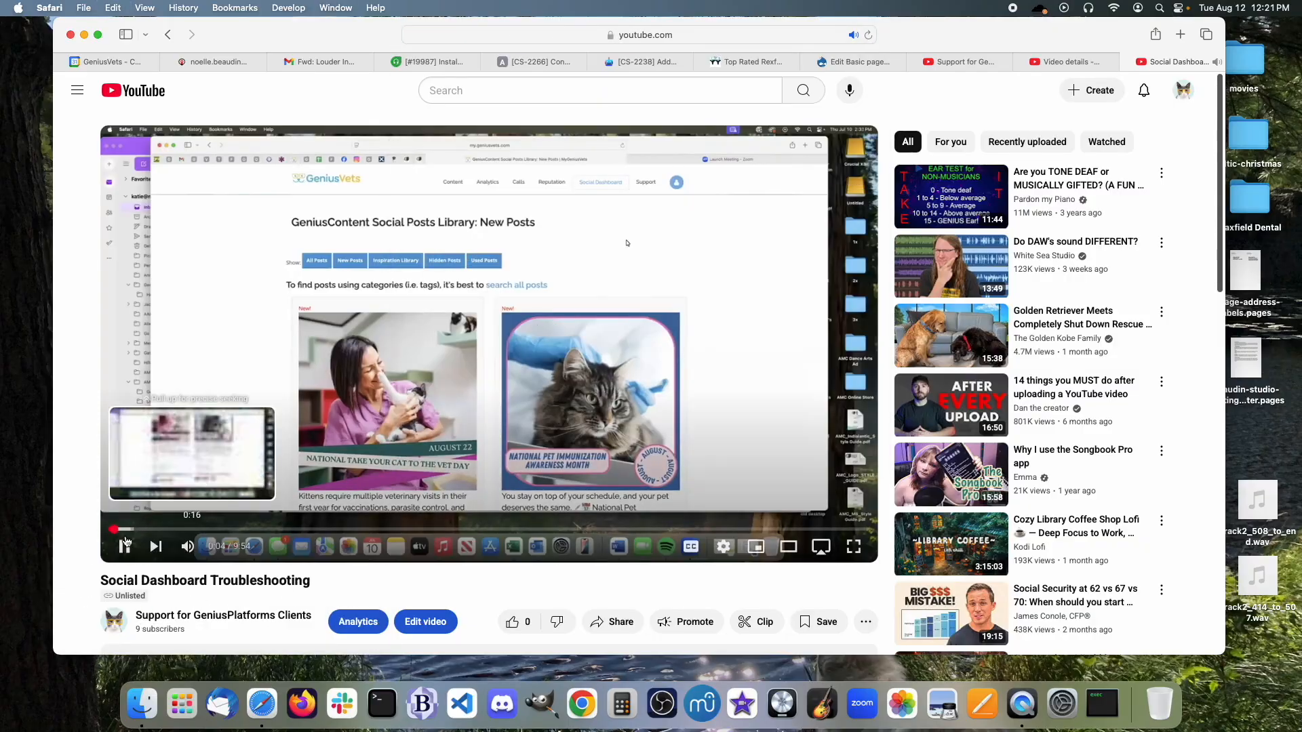
click(124, 547)
click(707, 34)
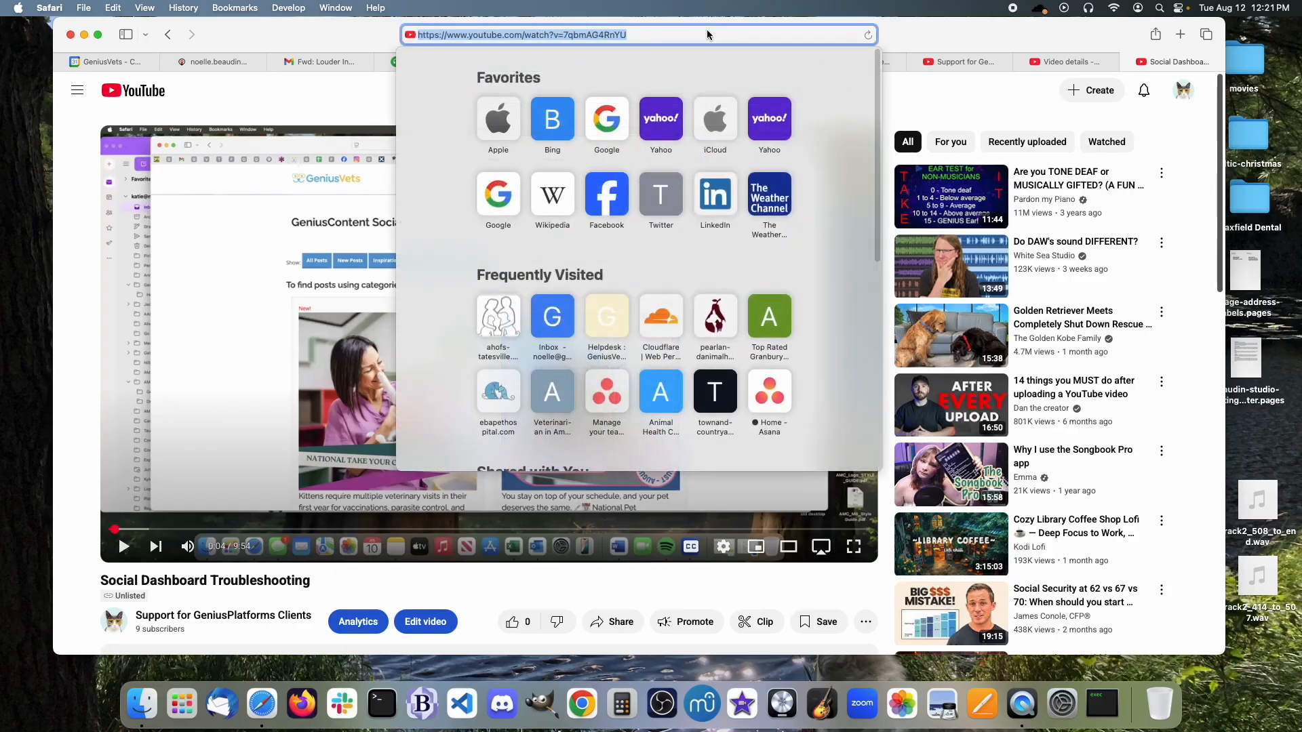
click(631, 629)
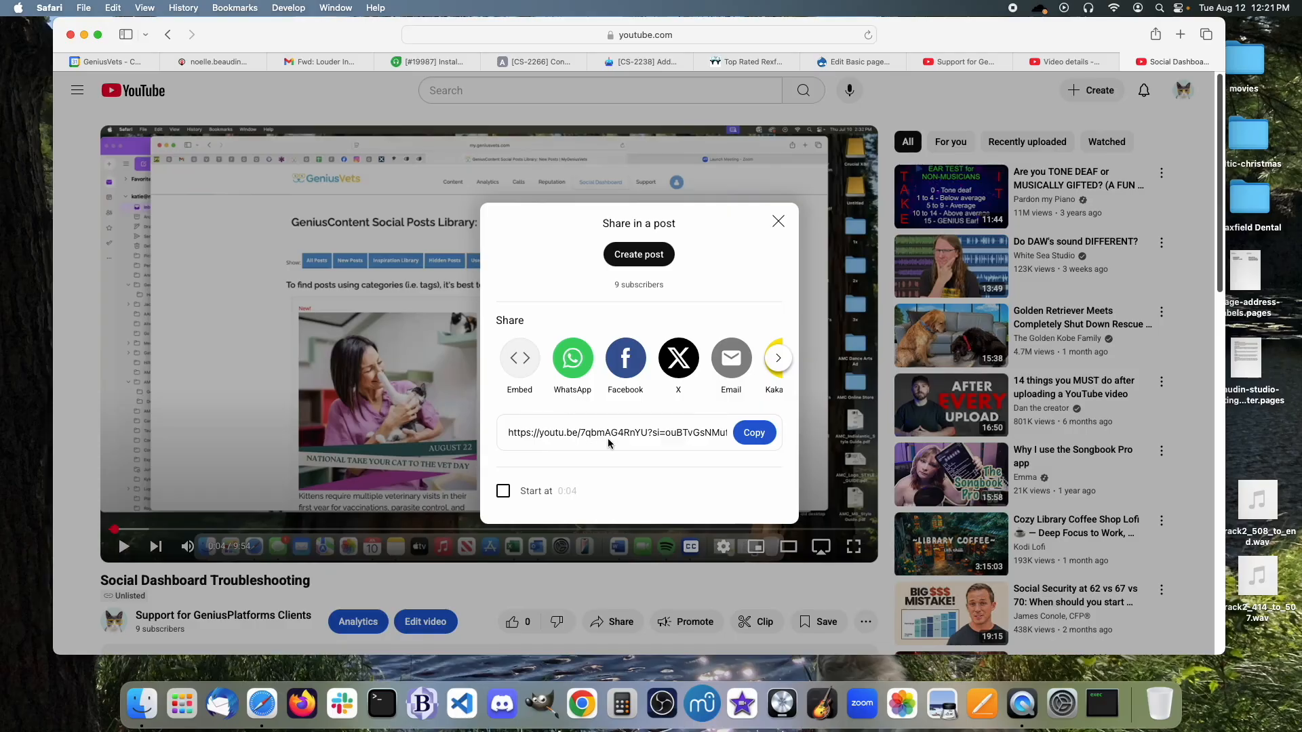
click(753, 433)
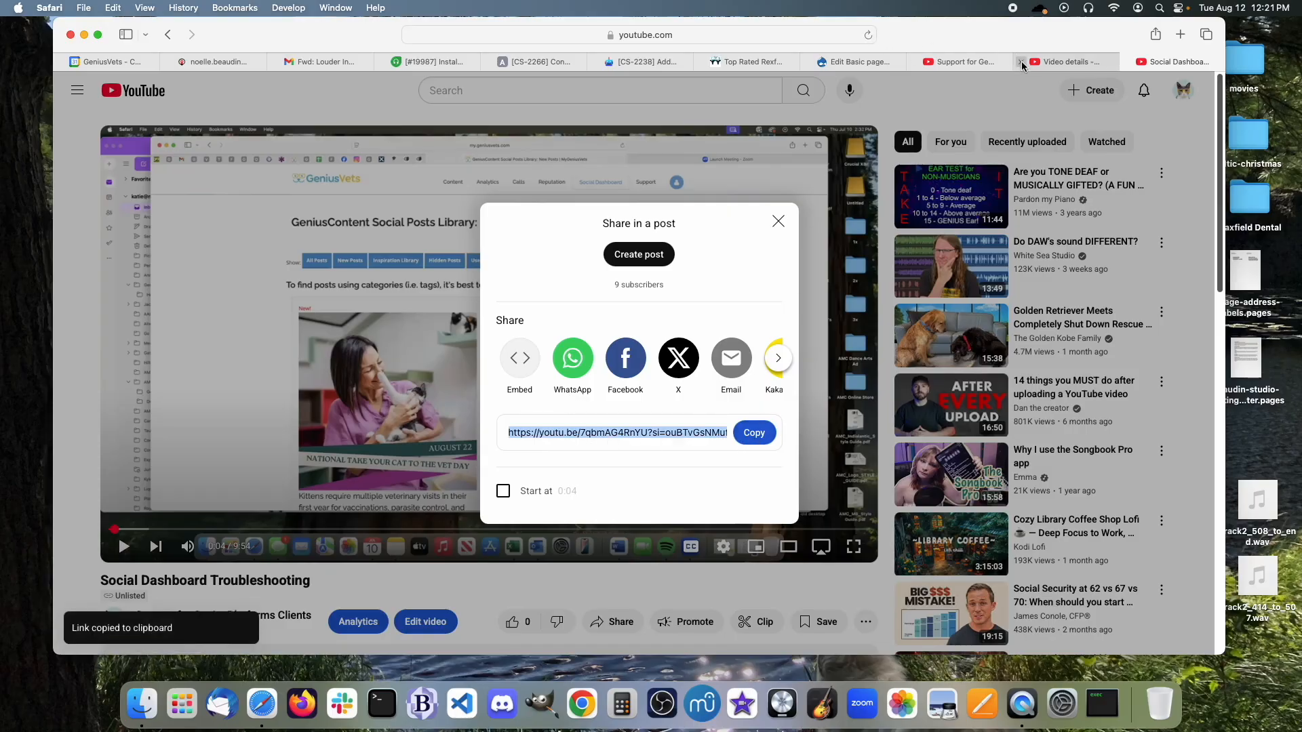
click(851, 61)
key(super+v)
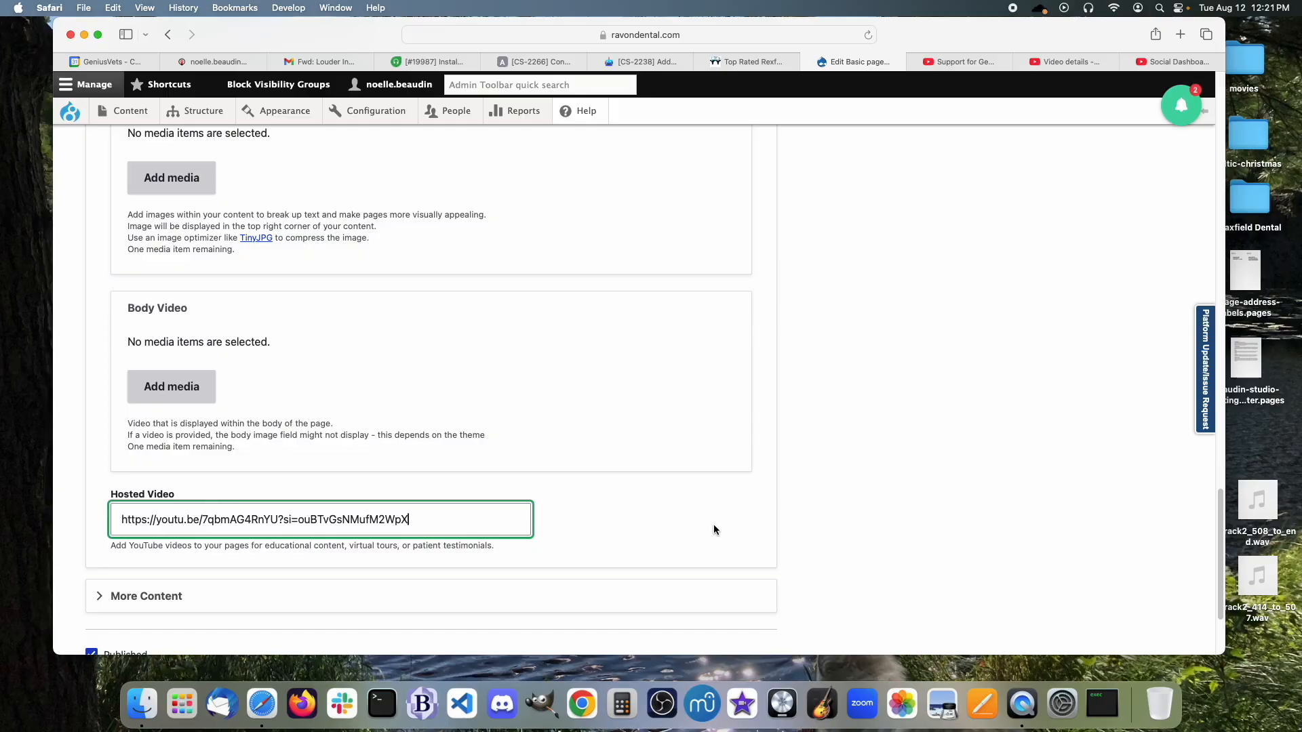
click(824, 506)
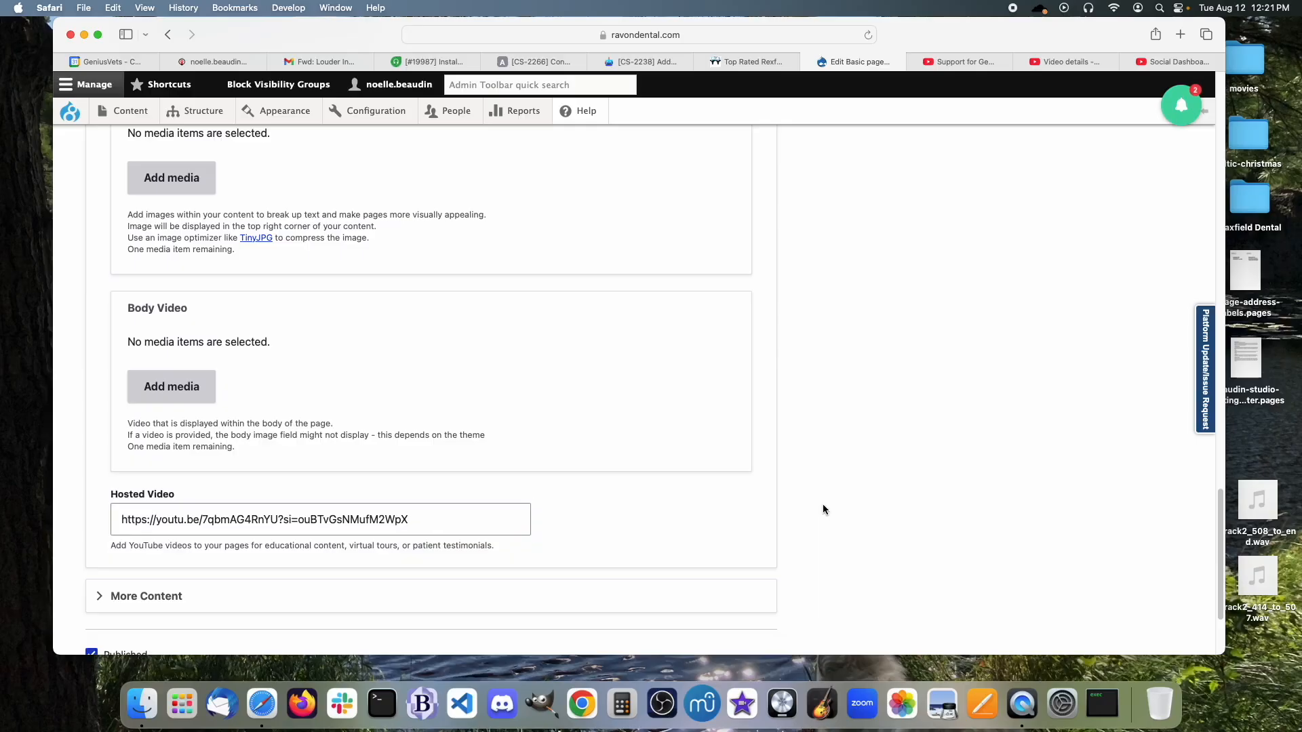
scroll(824, 508, down, 3)
scroll(824, 509, up, 8)
scroll(823, 509, up, 6)
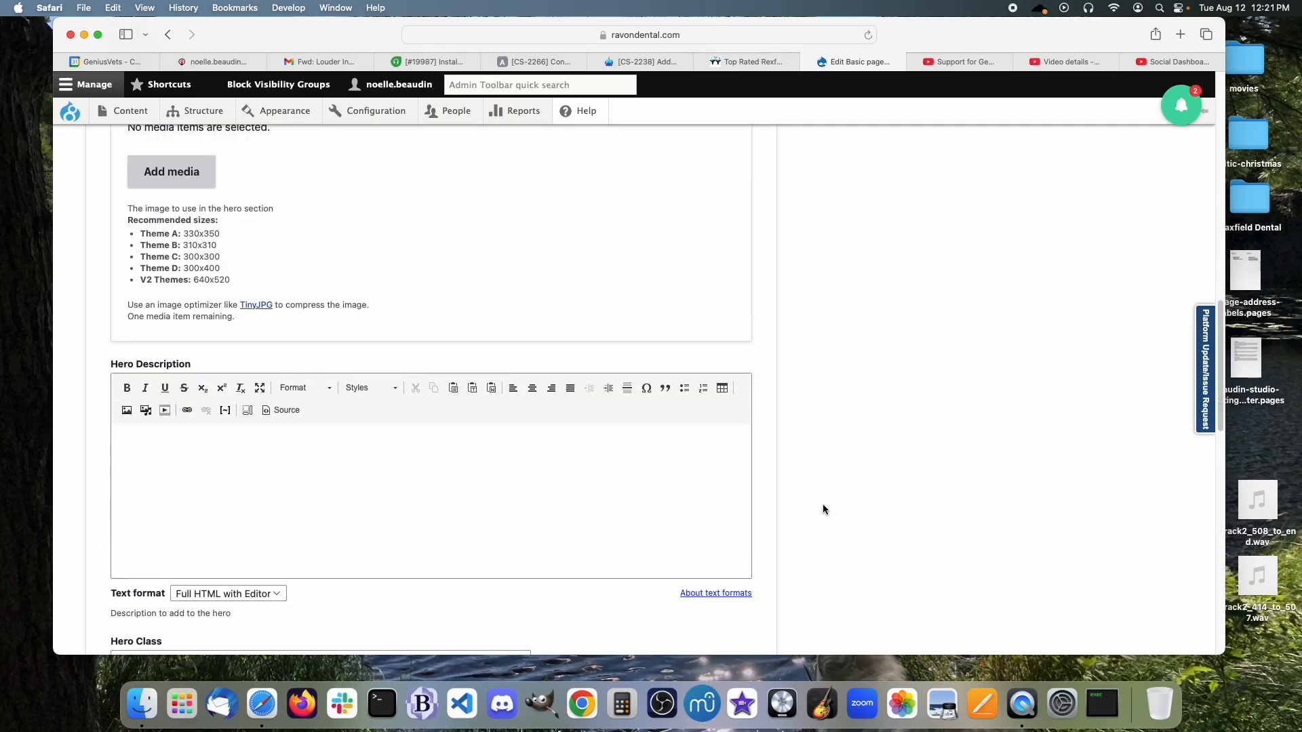
scroll(823, 510, up, 3)
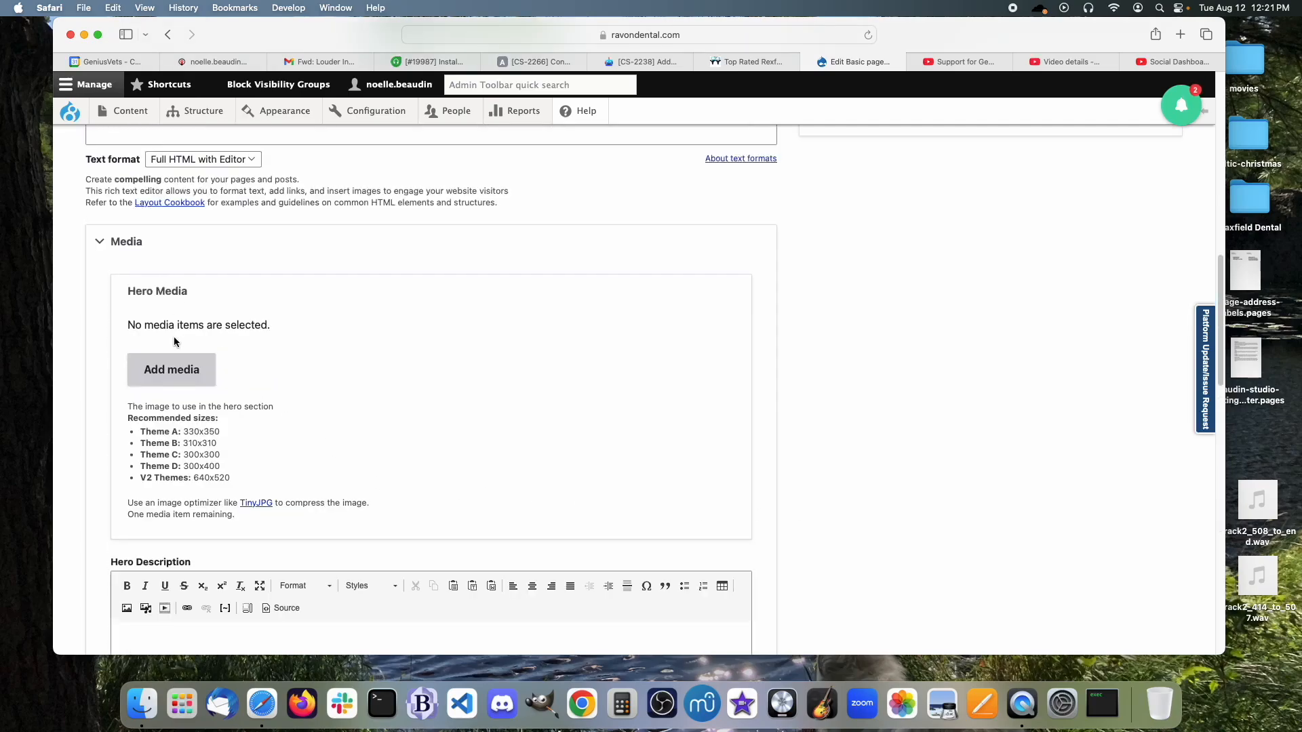
Insert top-rated-dentist-in-bevery-hills-la.jpeg from the media library as the Hero Media image.
click(169, 372)
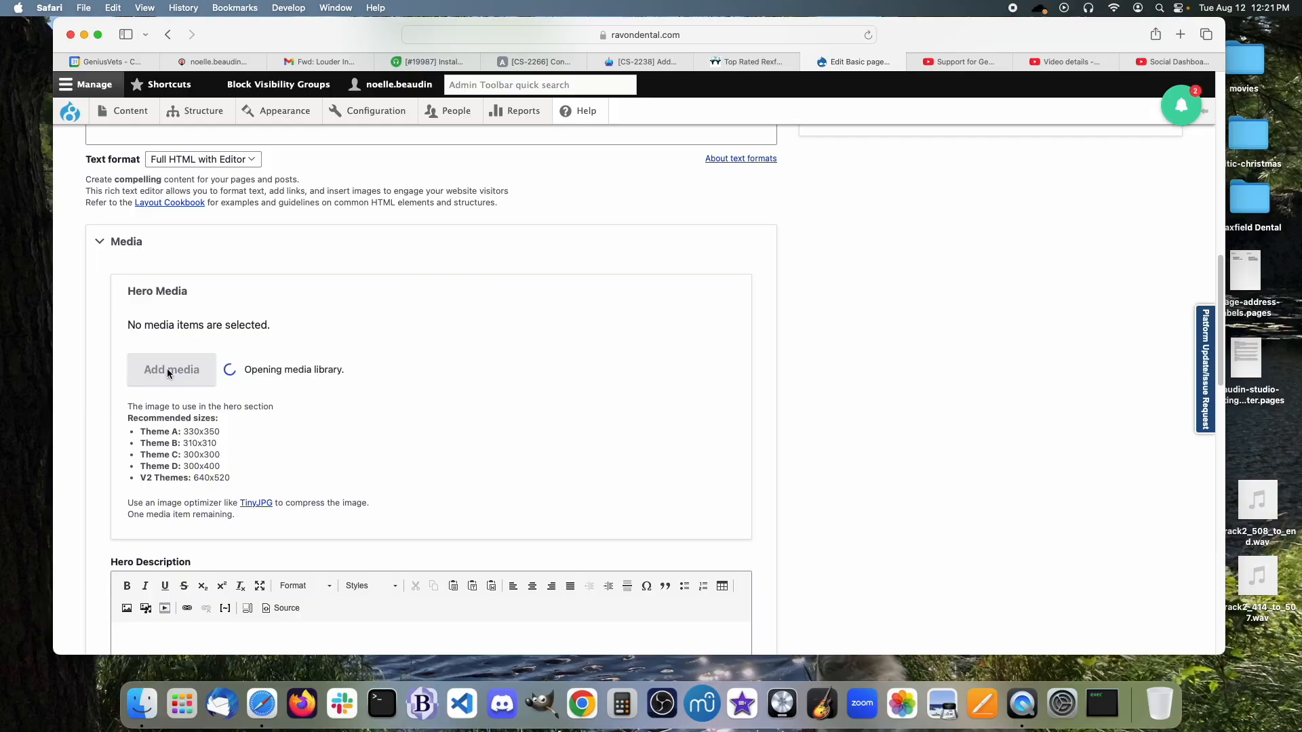
scroll(612, 457, down, 2)
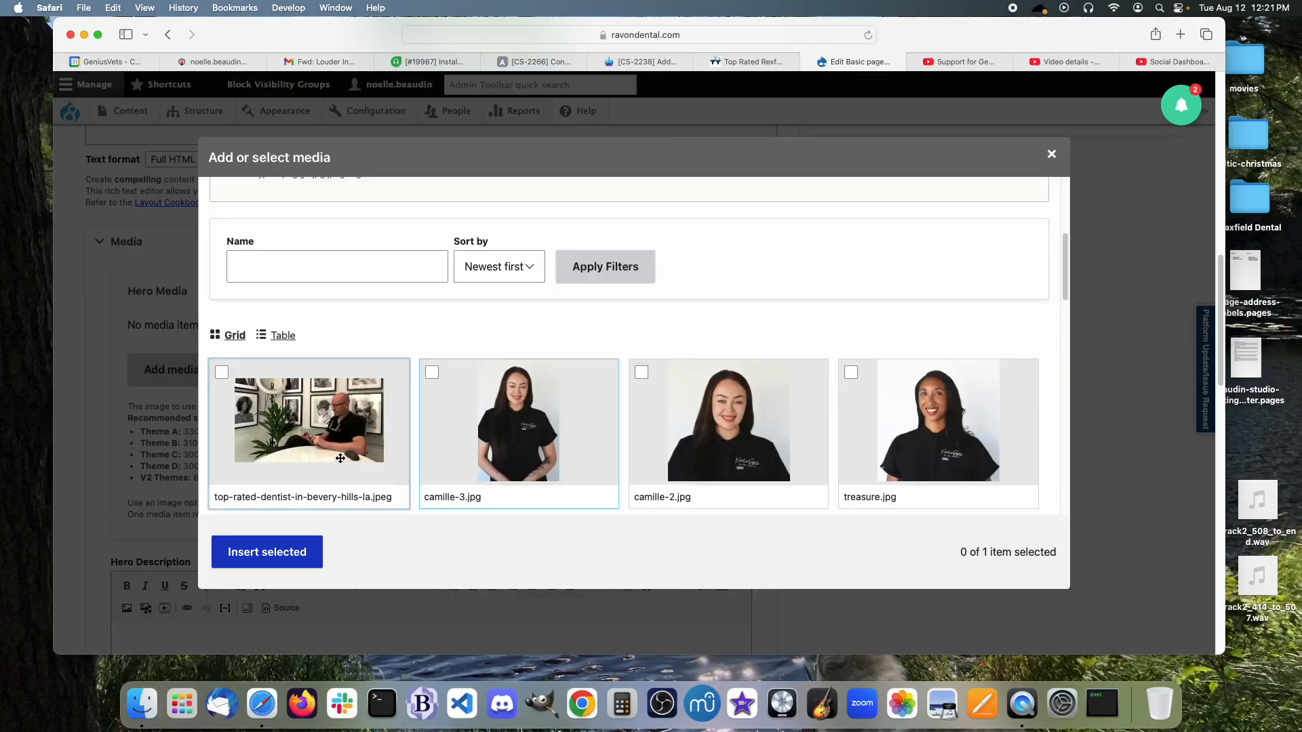
click(288, 407)
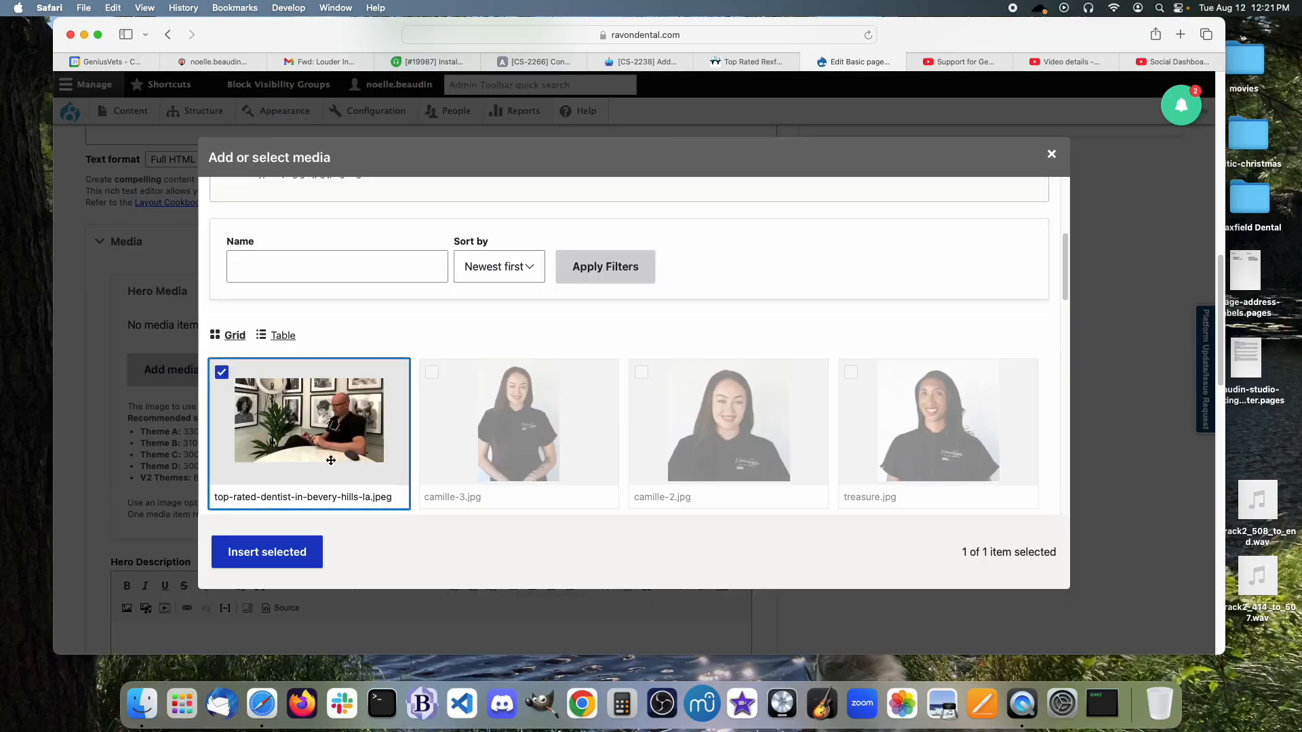
click(276, 560)
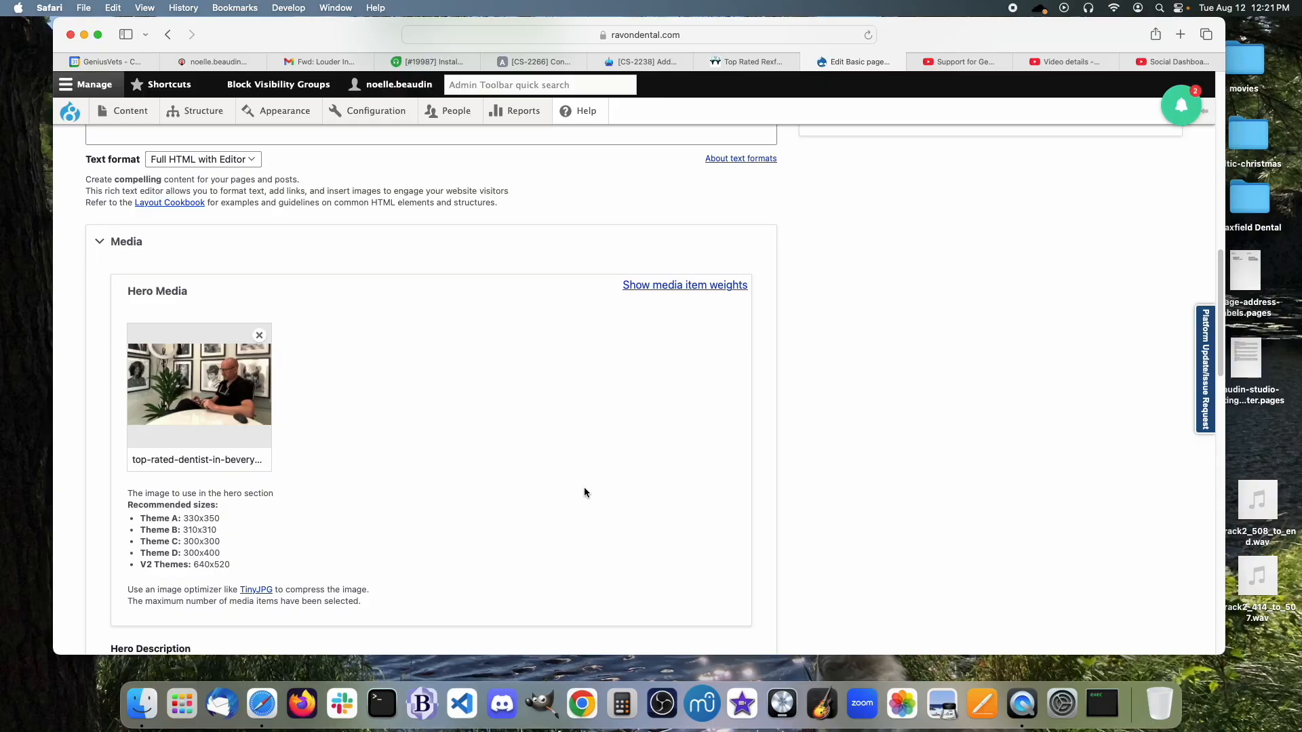
scroll(584, 487, down, 5)
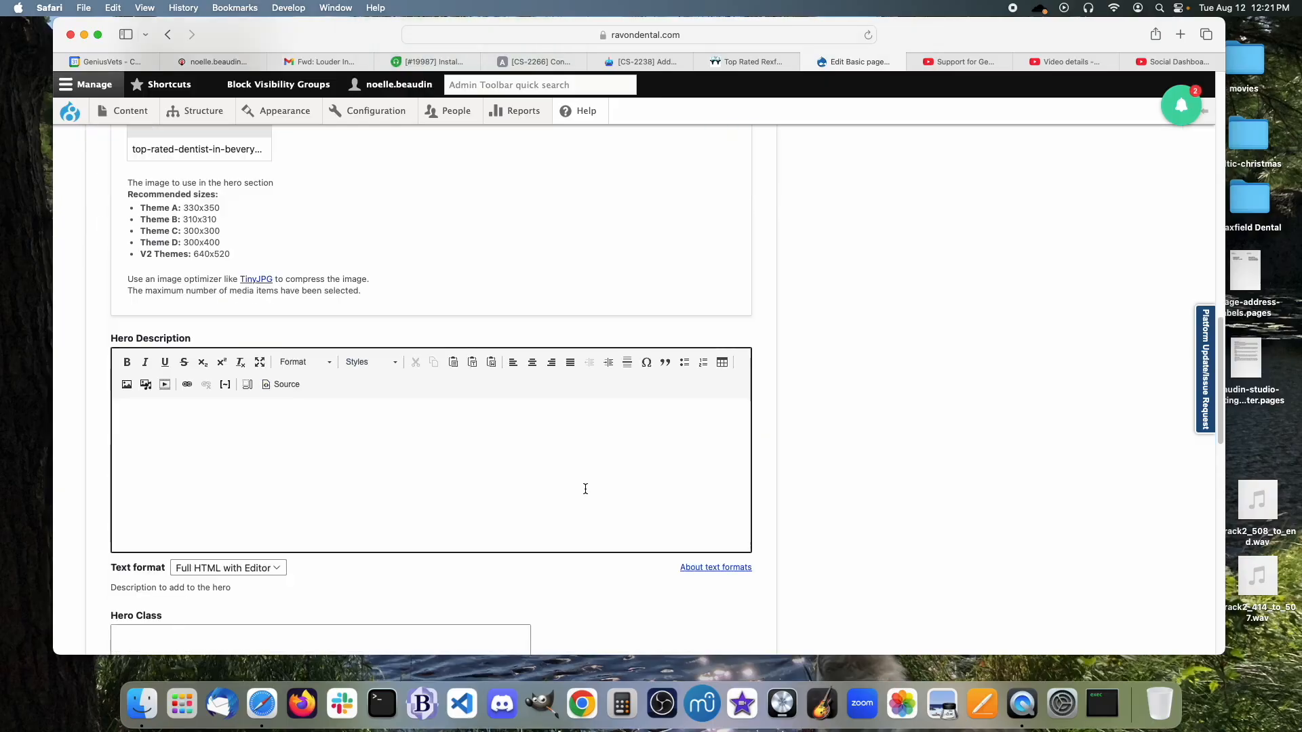
scroll(584, 487, down, 4)
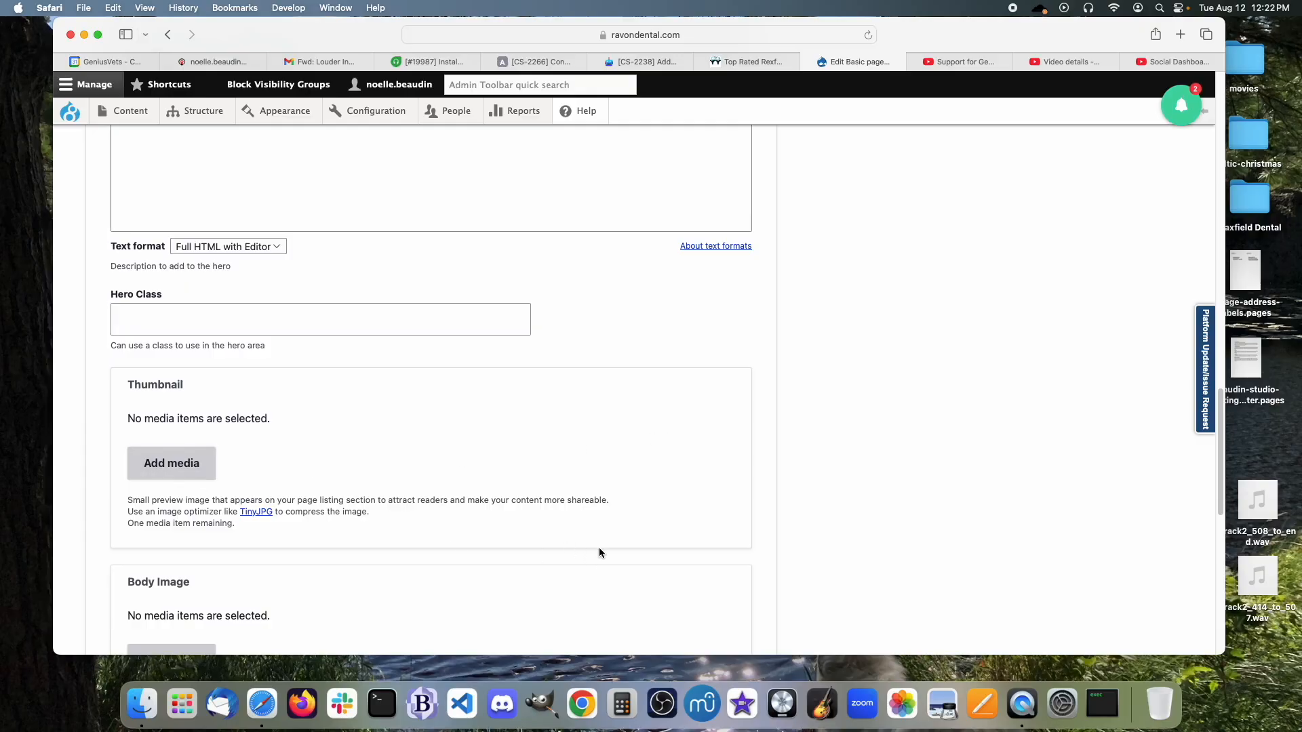
scroll(605, 551, down, 10)
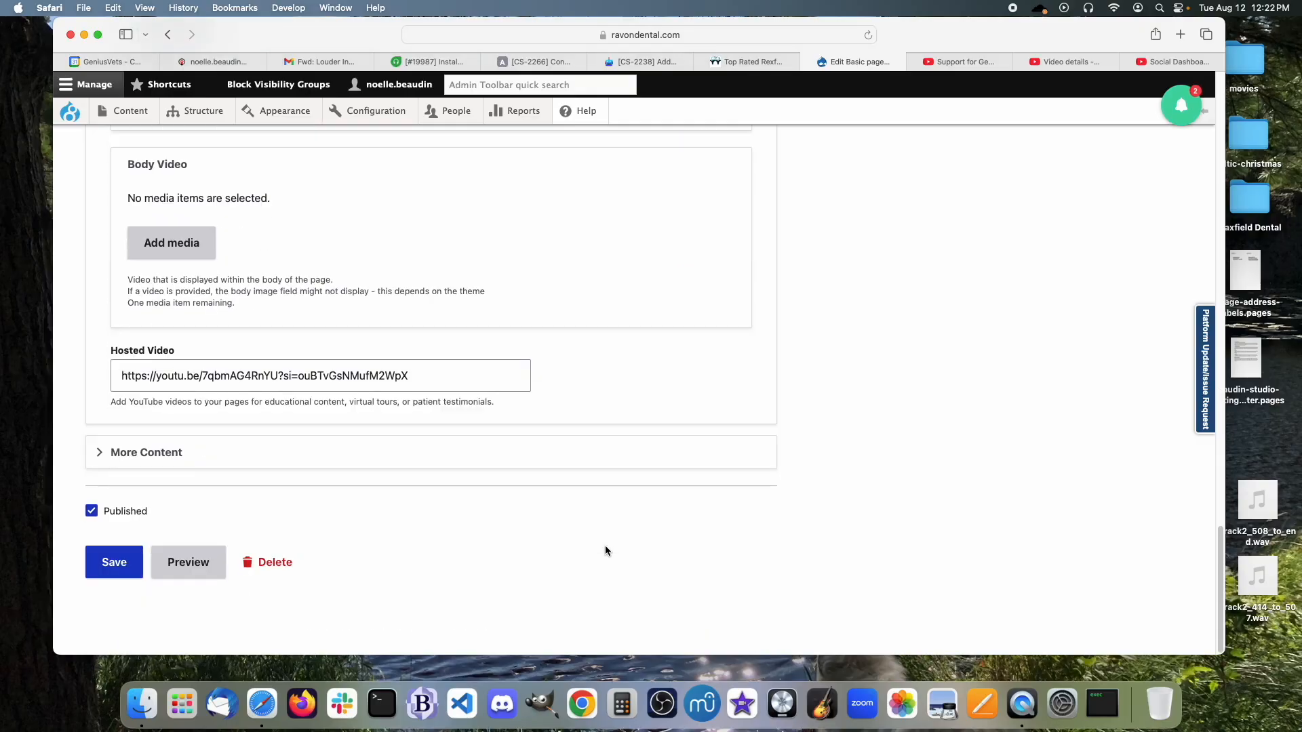
Expand More Content and scroll through its Featured Content, Embedded View and Additional Content fields.
click(163, 461)
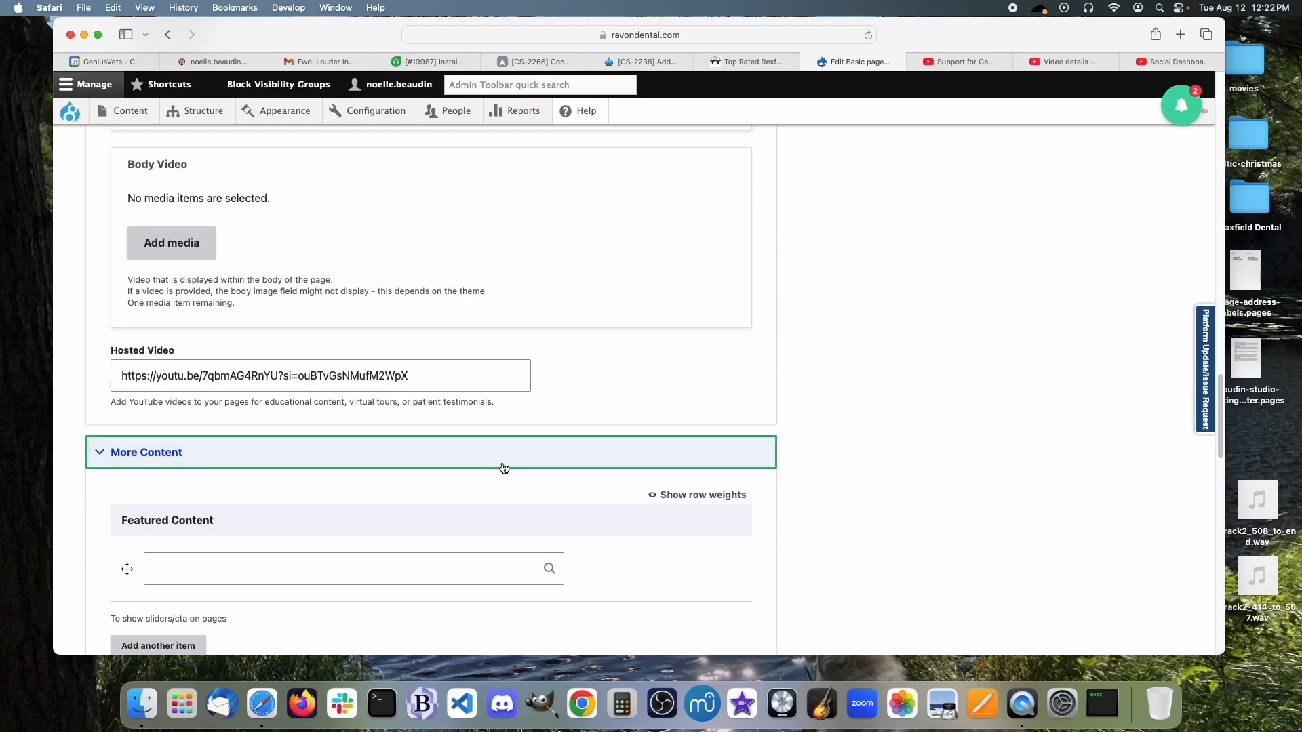
scroll(503, 468, down, 8)
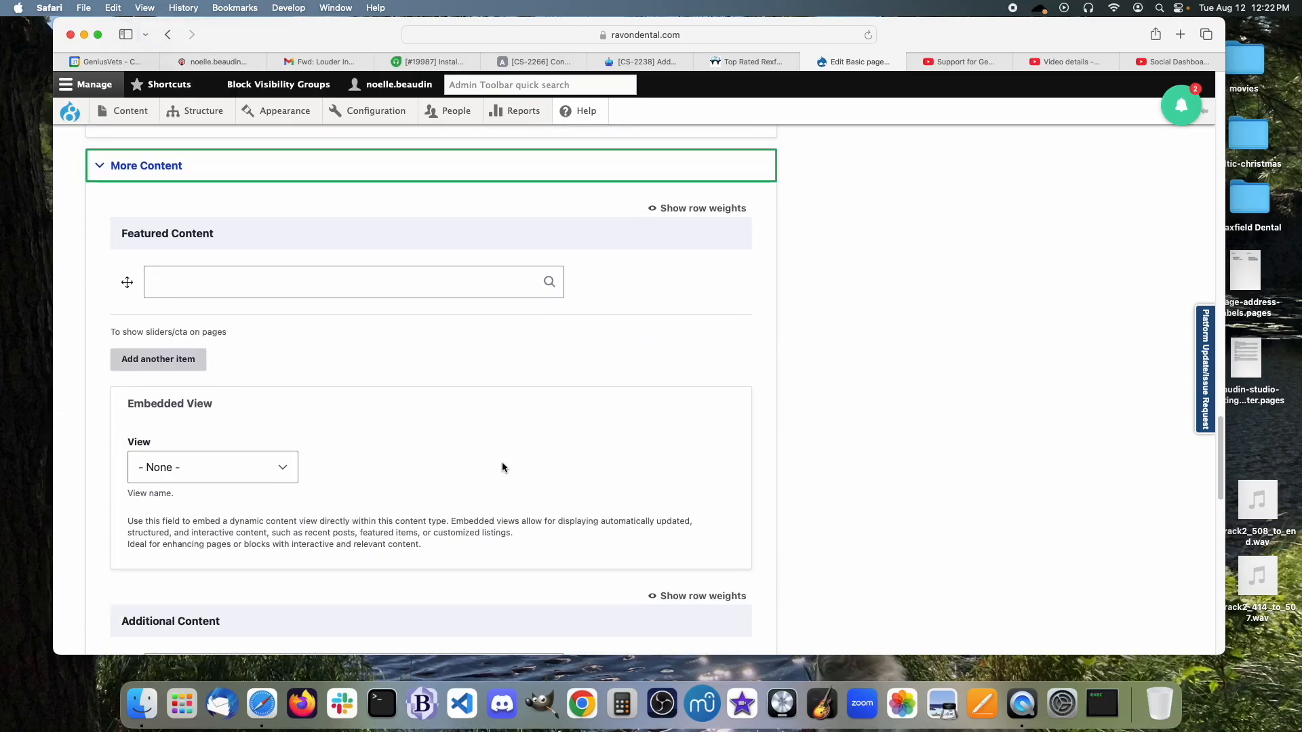
scroll(502, 467, down, 1)
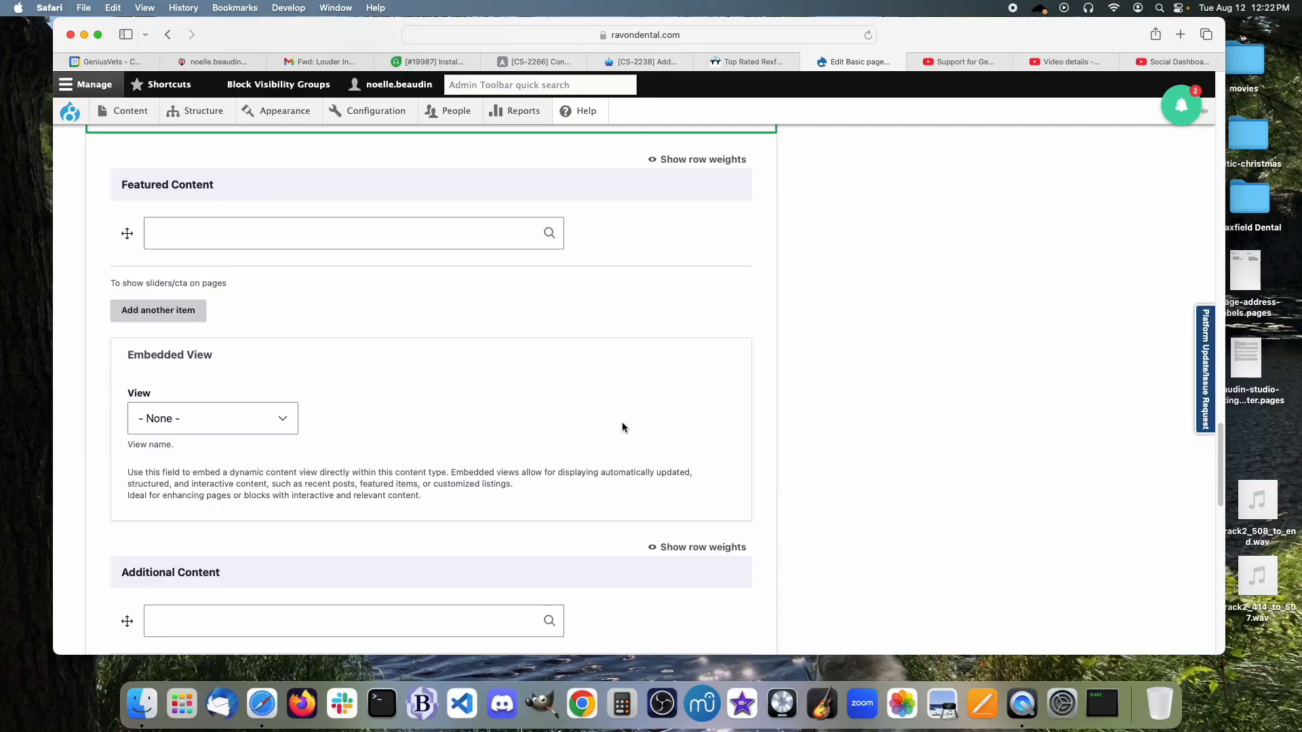
scroll(623, 427, down, 2)
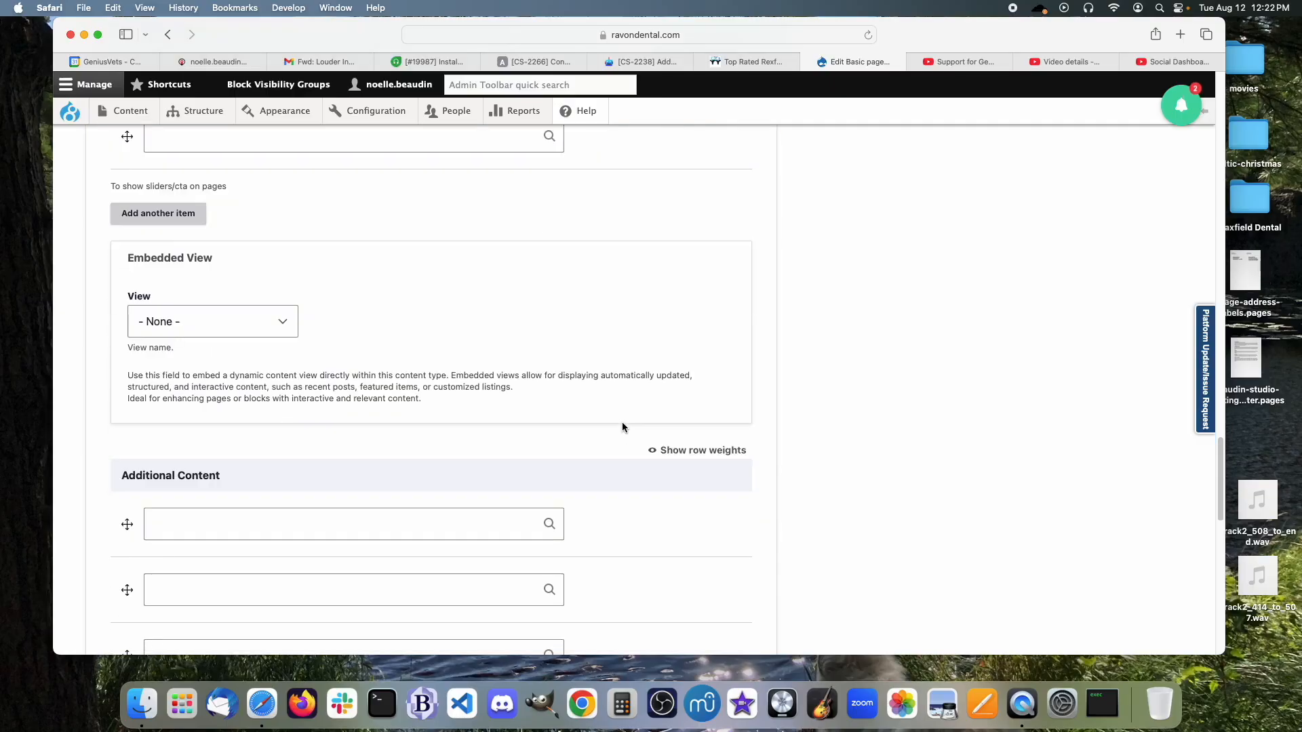
Choose GP - Gallery as the Embedded View.
click(280, 327)
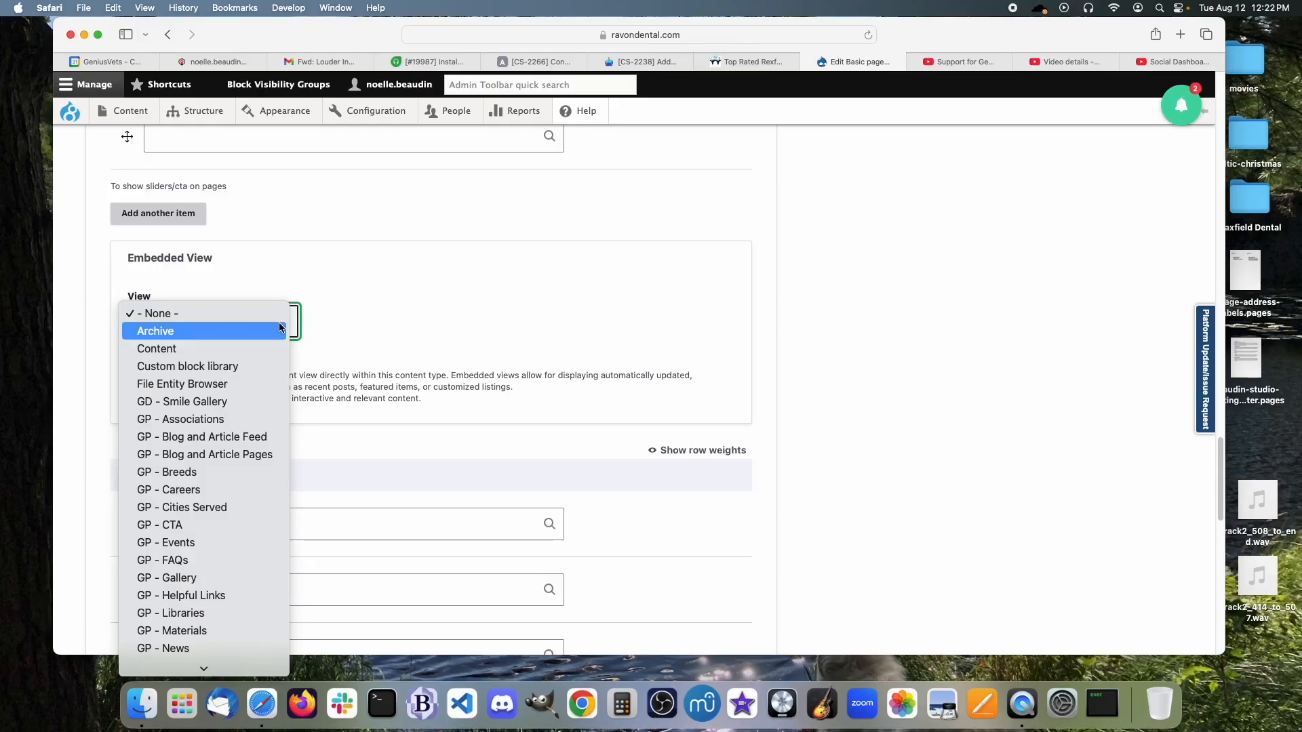
scroll(255, 442, down, 10)
scroll(255, 442, down, 3)
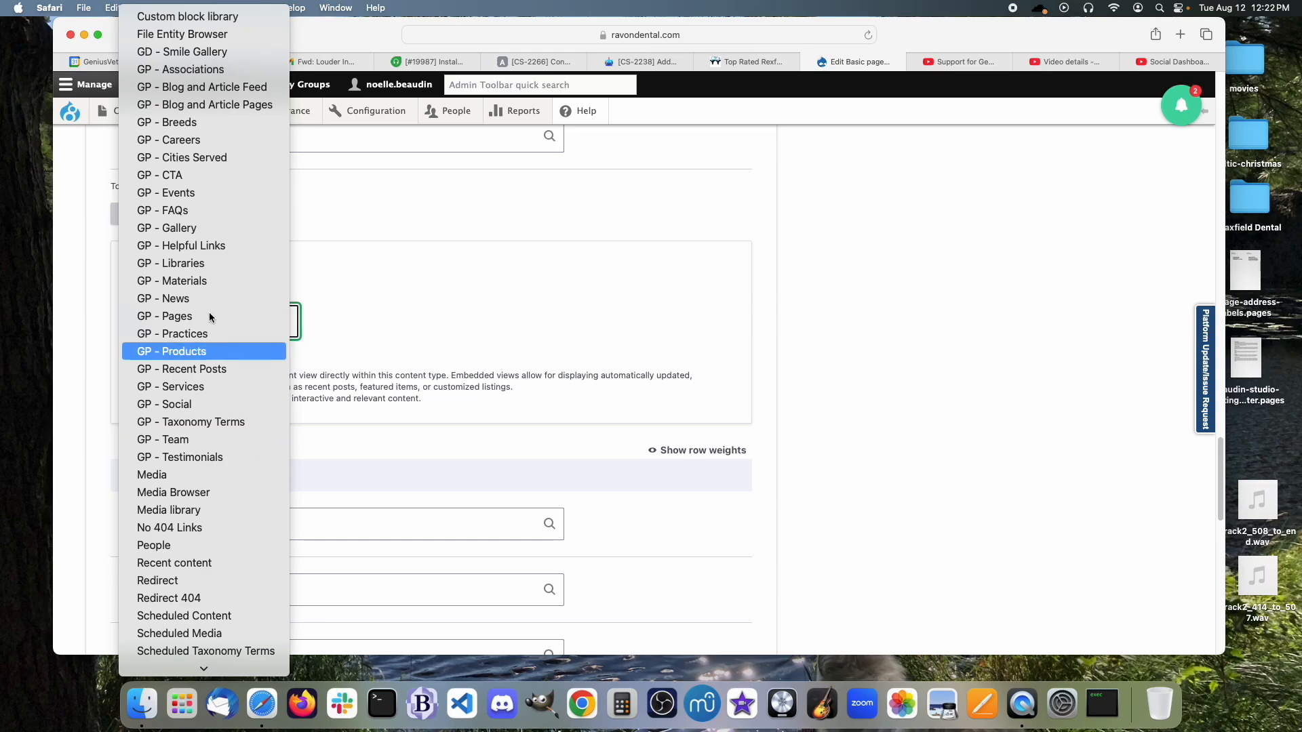
click(180, 237)
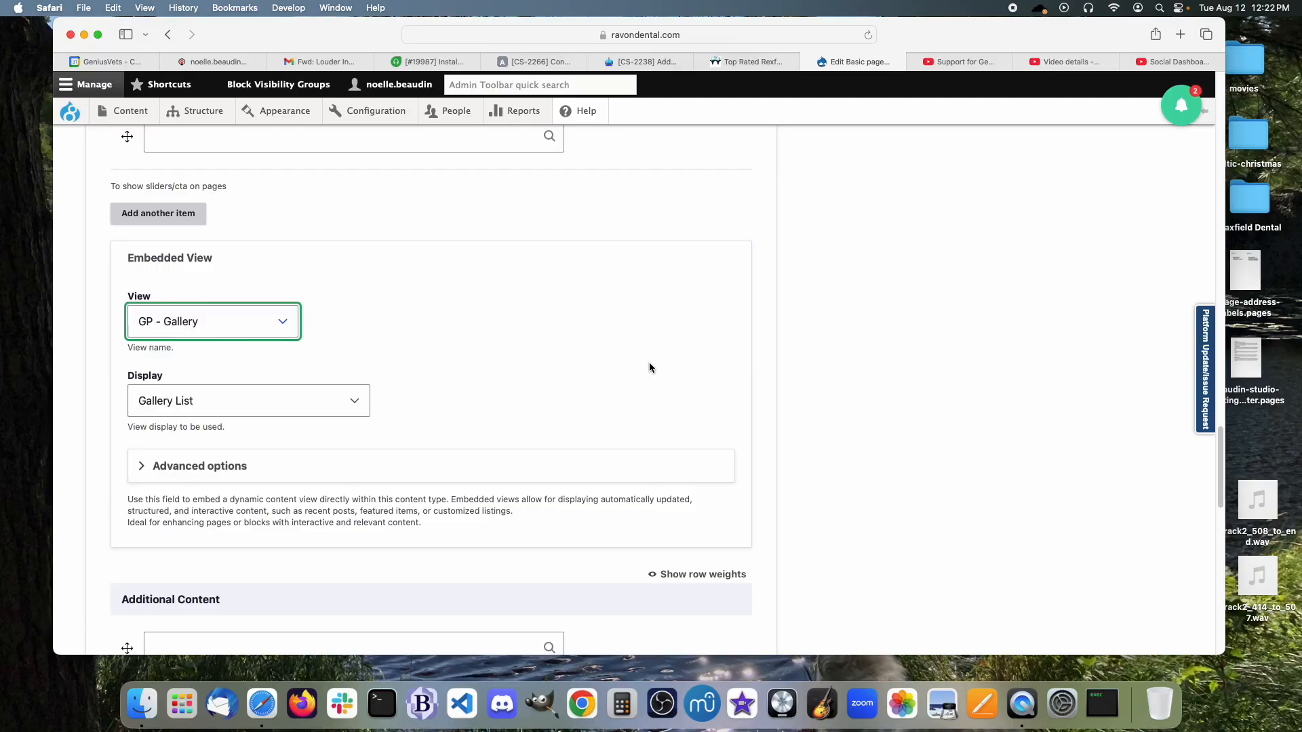
Set the Embedded View back to - None -.
scroll(651, 370, up, 7)
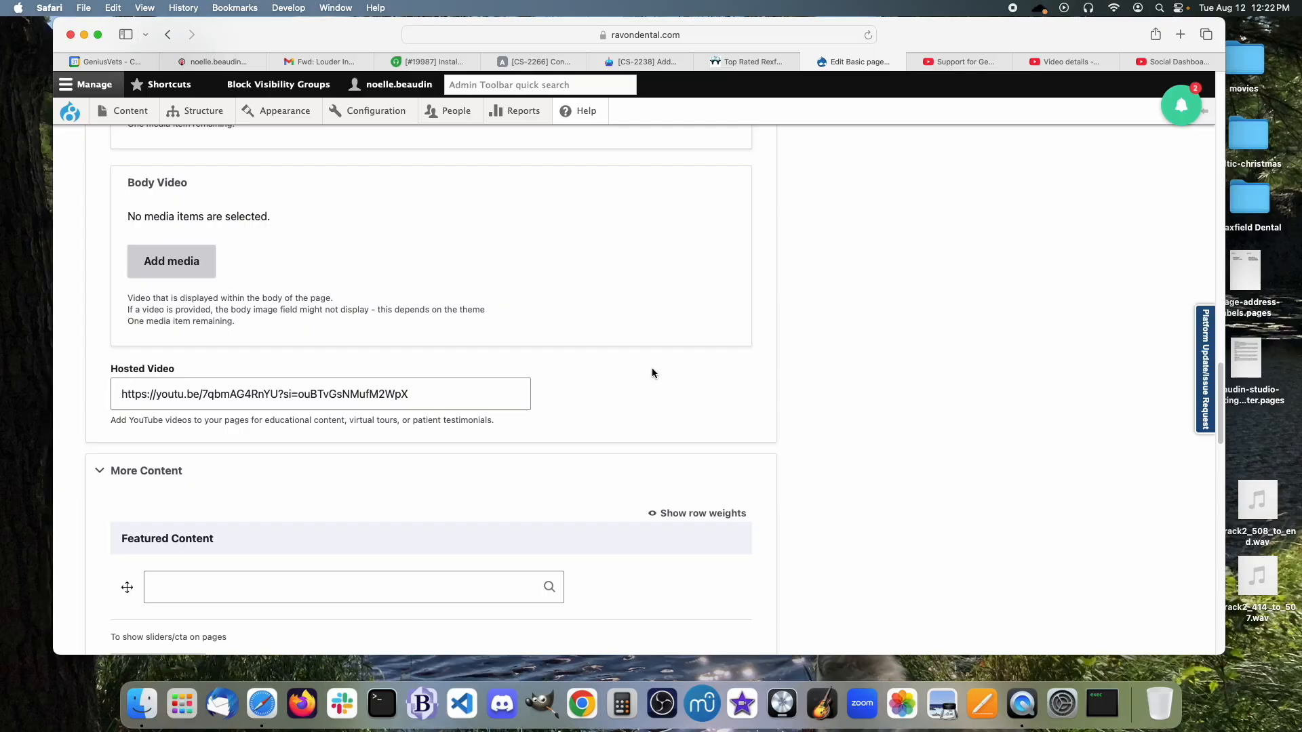
scroll(651, 371, down, 10)
scroll(541, 366, up, 1)
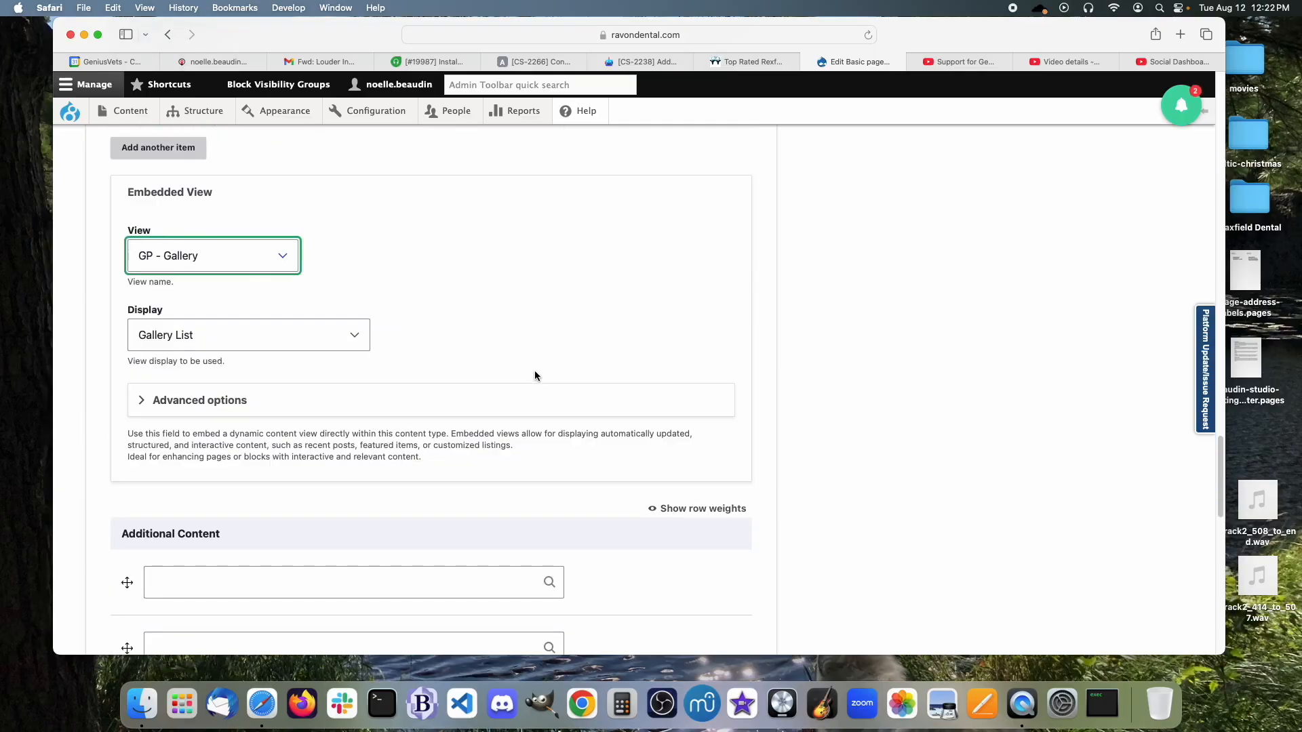
click(282, 256)
scroll(218, 239, up, 1)
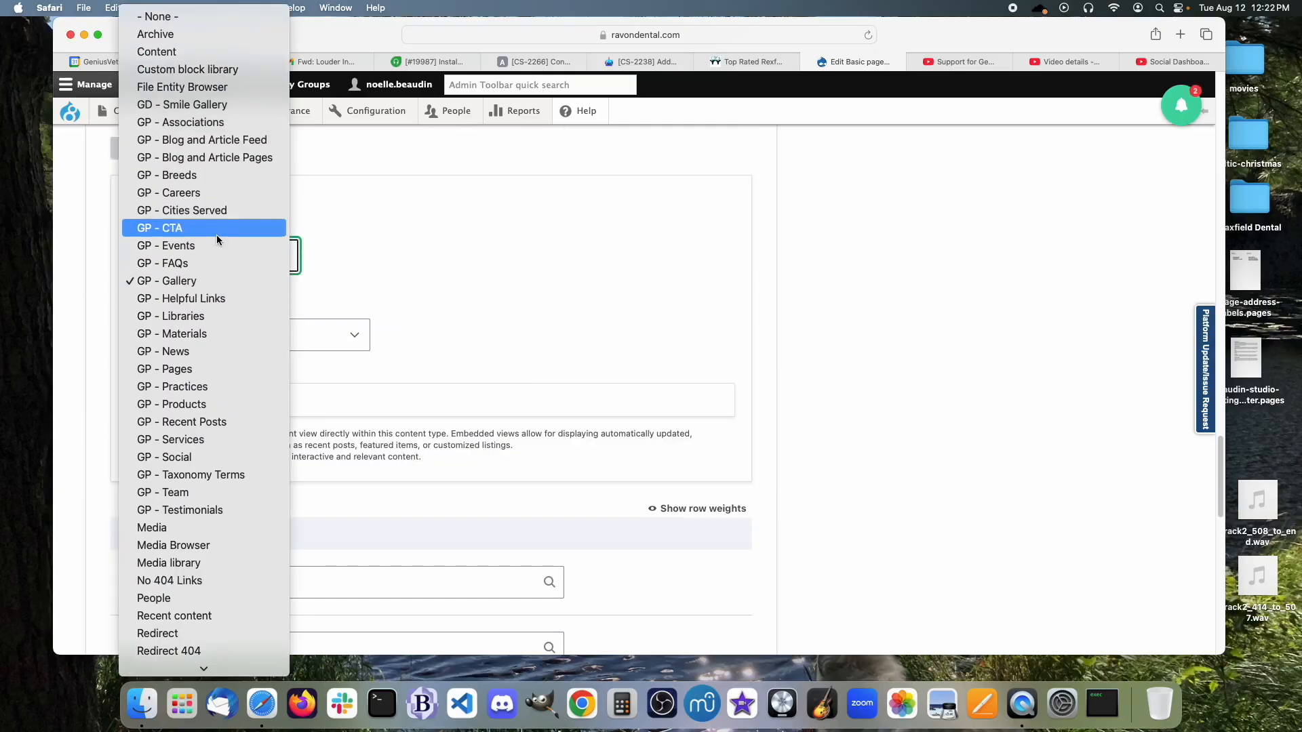
click(157, 16)
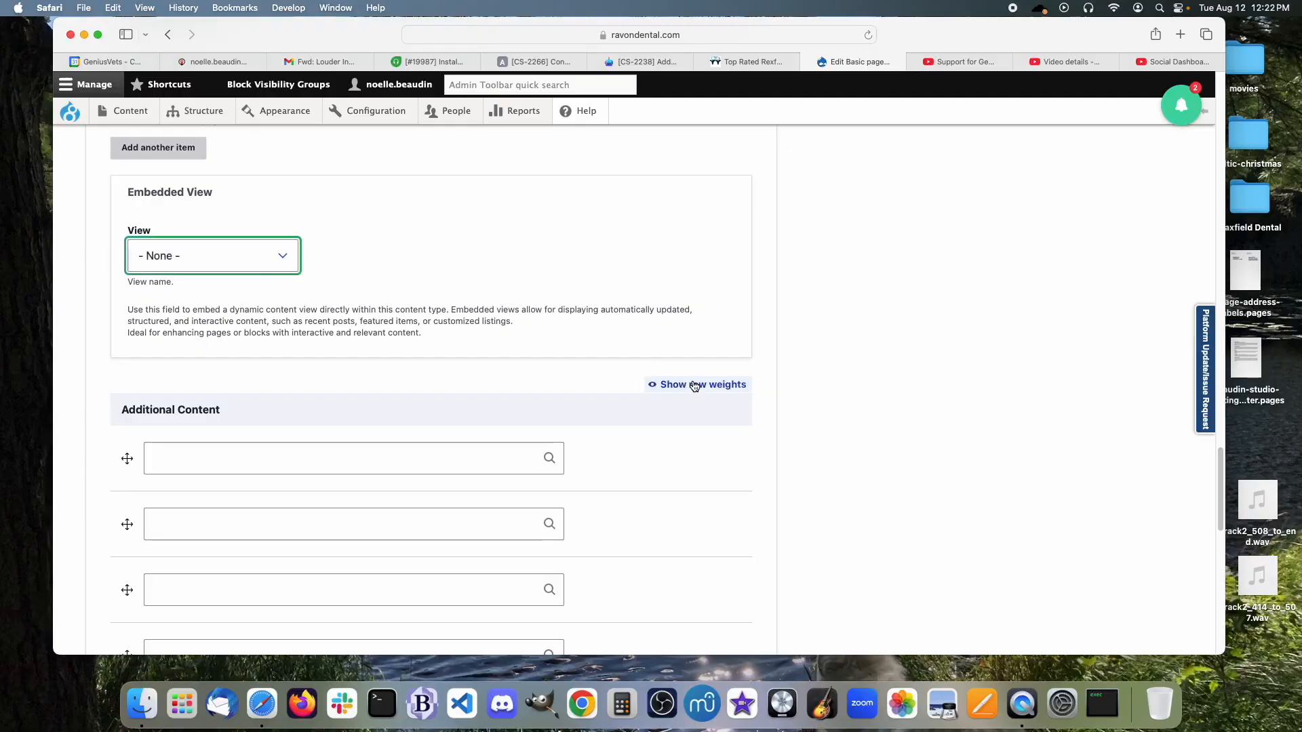
scroll(693, 381, up, 15)
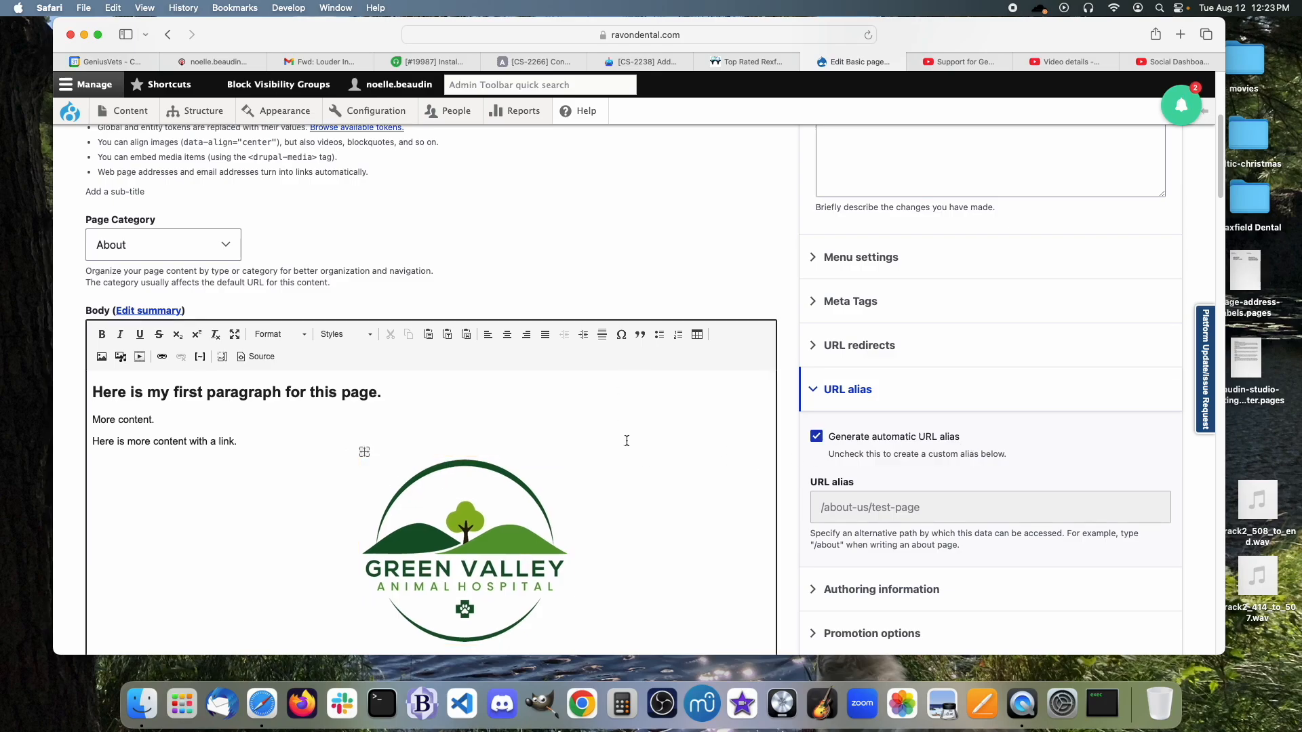
Delete the logo image from the Test Page body.
click(431, 526)
key(BackSpace)
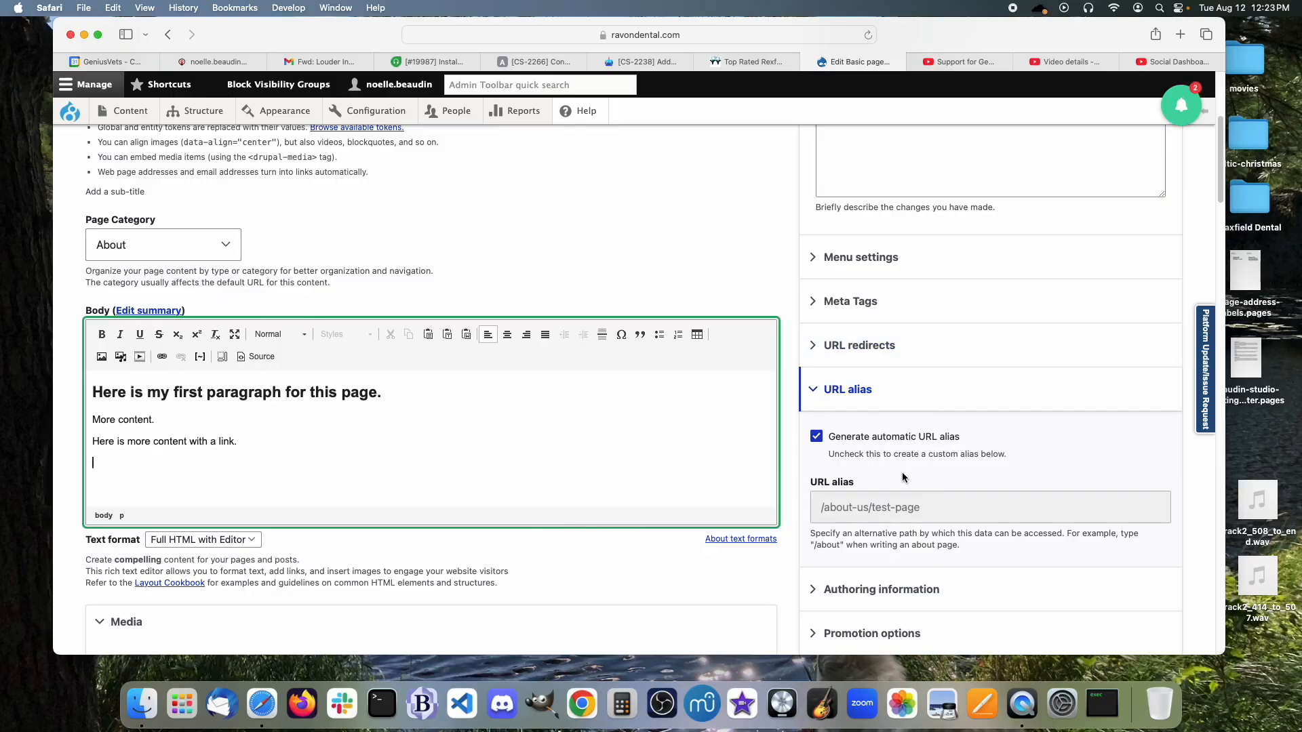
scroll(902, 472, down, 3)
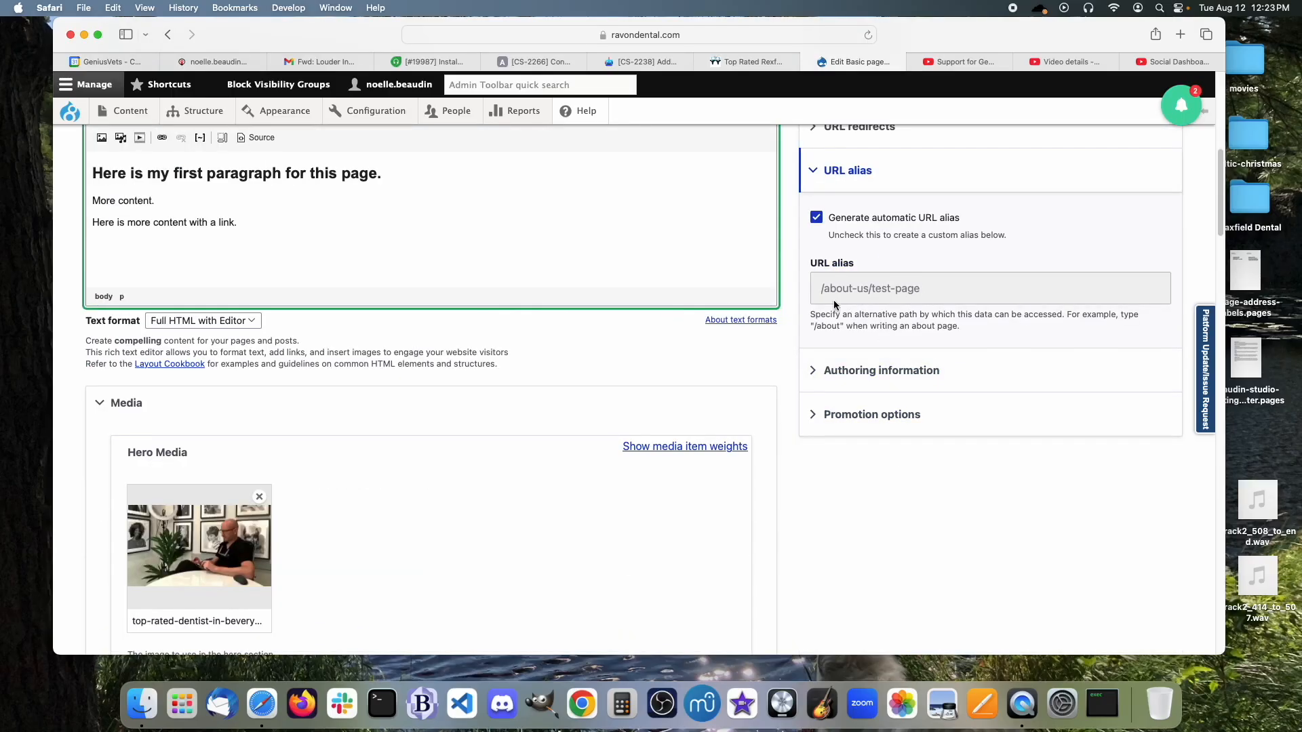
drag(826, 293, 868, 297)
click(866, 295)
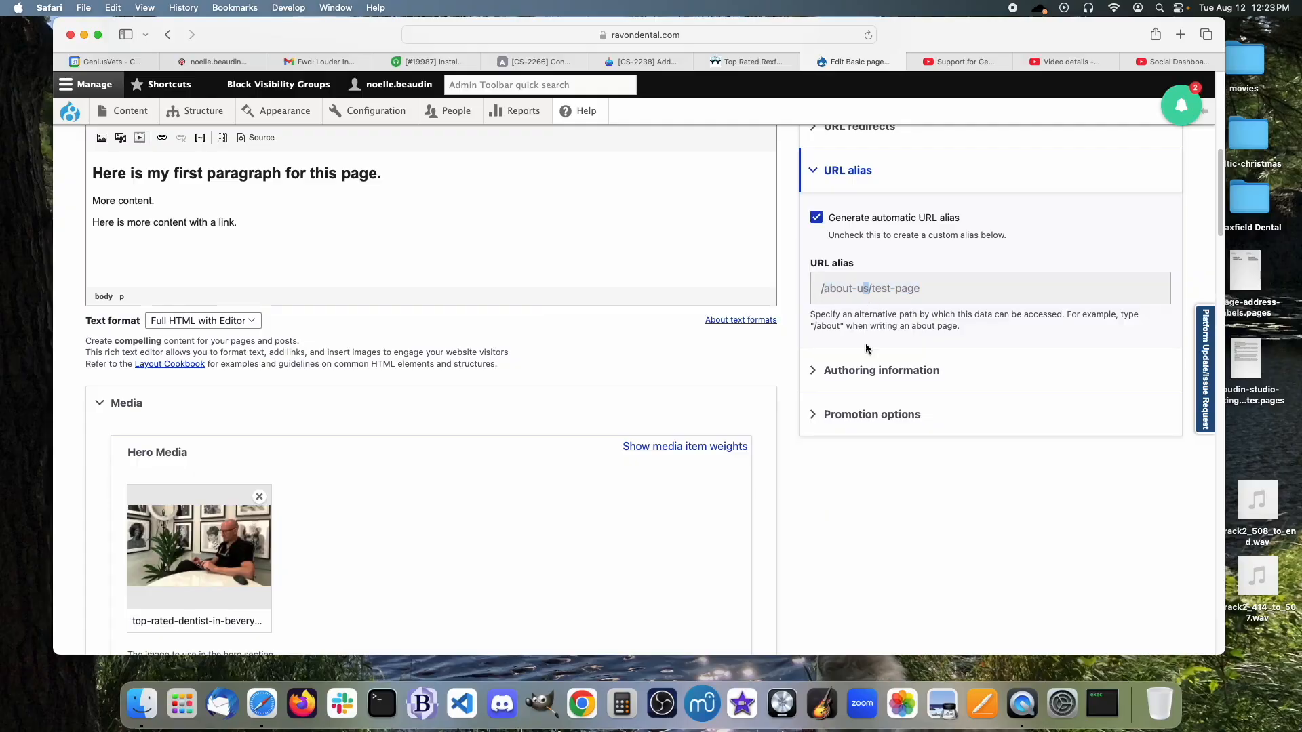
scroll(660, 362, up, 7)
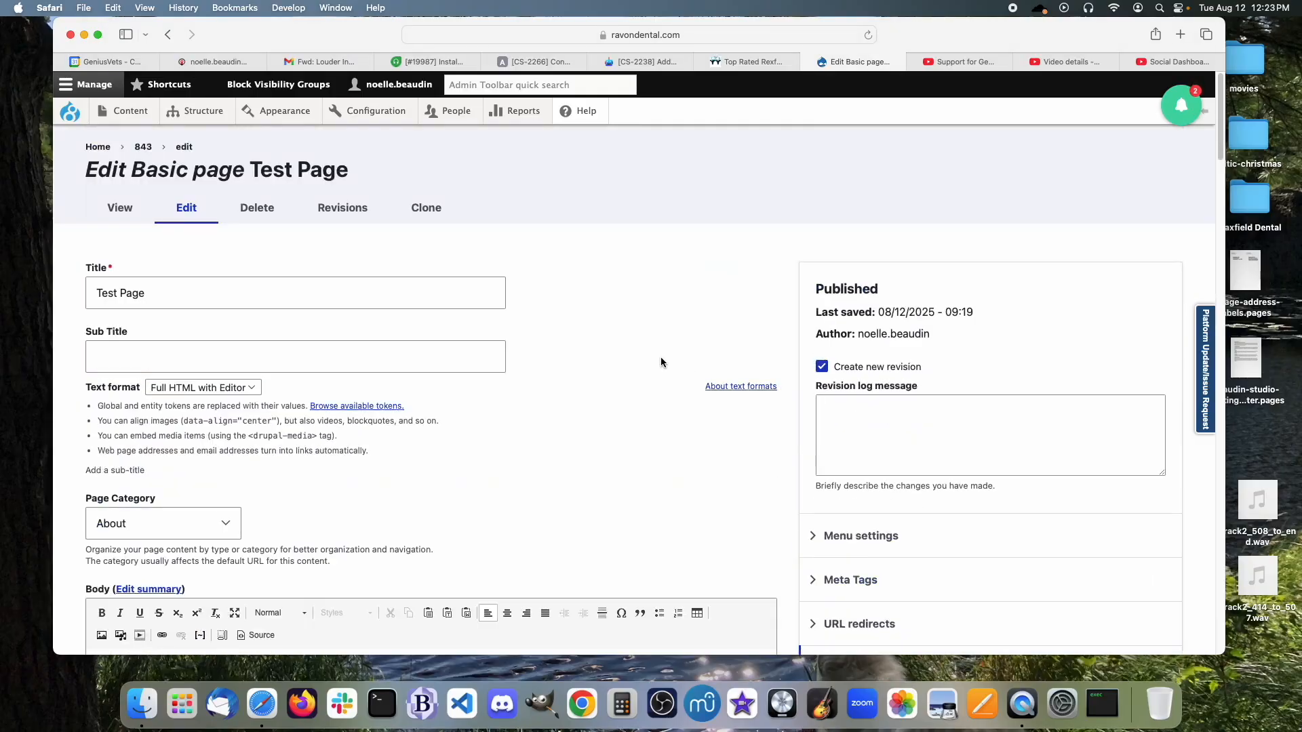
scroll(407, 499, down, 1)
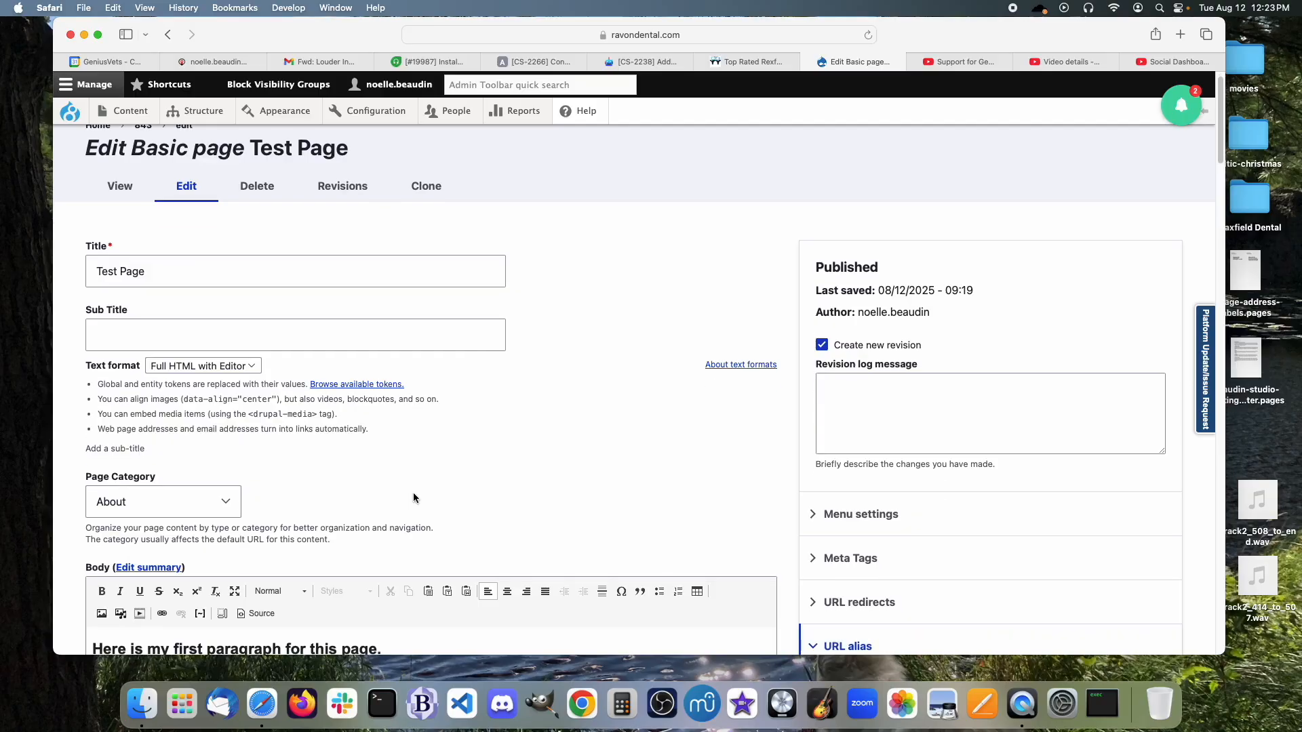
Set the Page Category to Resources and save the page.
click(225, 509)
click(207, 531)
scroll(731, 500, down, 4)
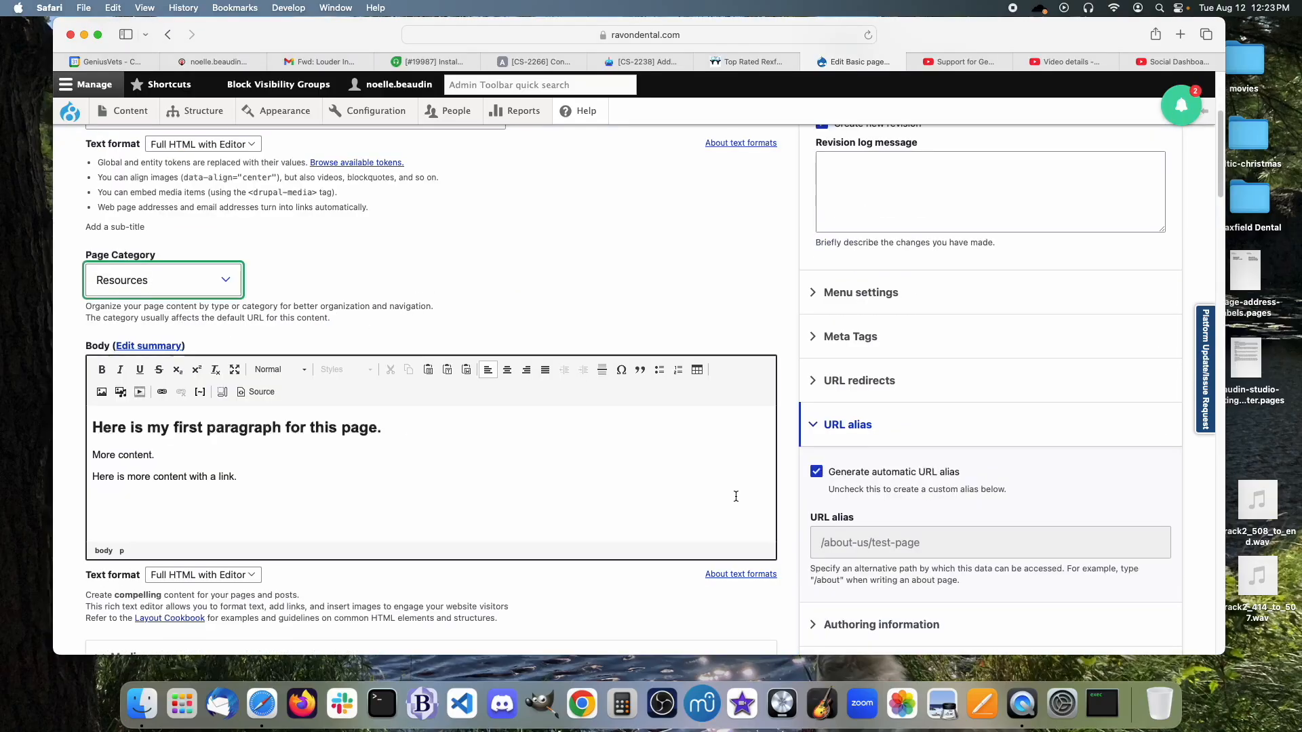
scroll(201, 641, down, 10)
scroll(169, 640, down, 6)
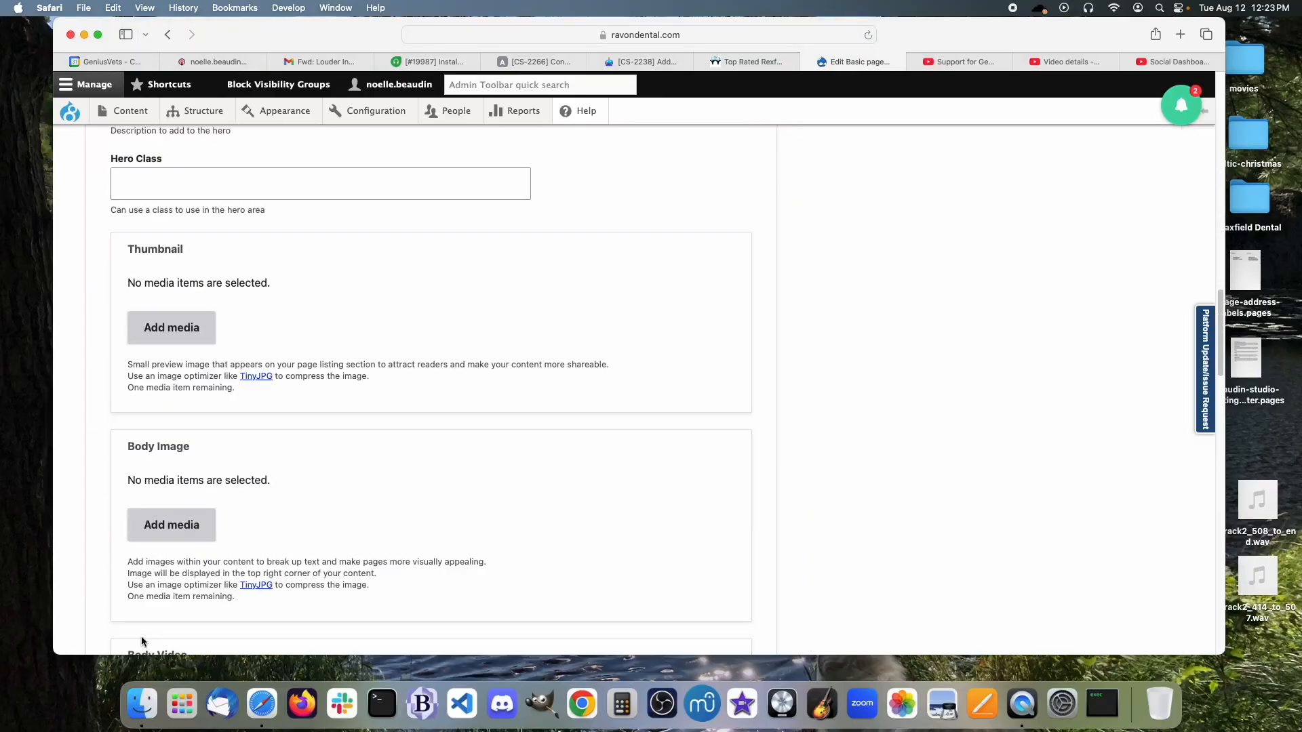
scroll(118, 610, down, 15)
scroll(129, 573, down, 10)
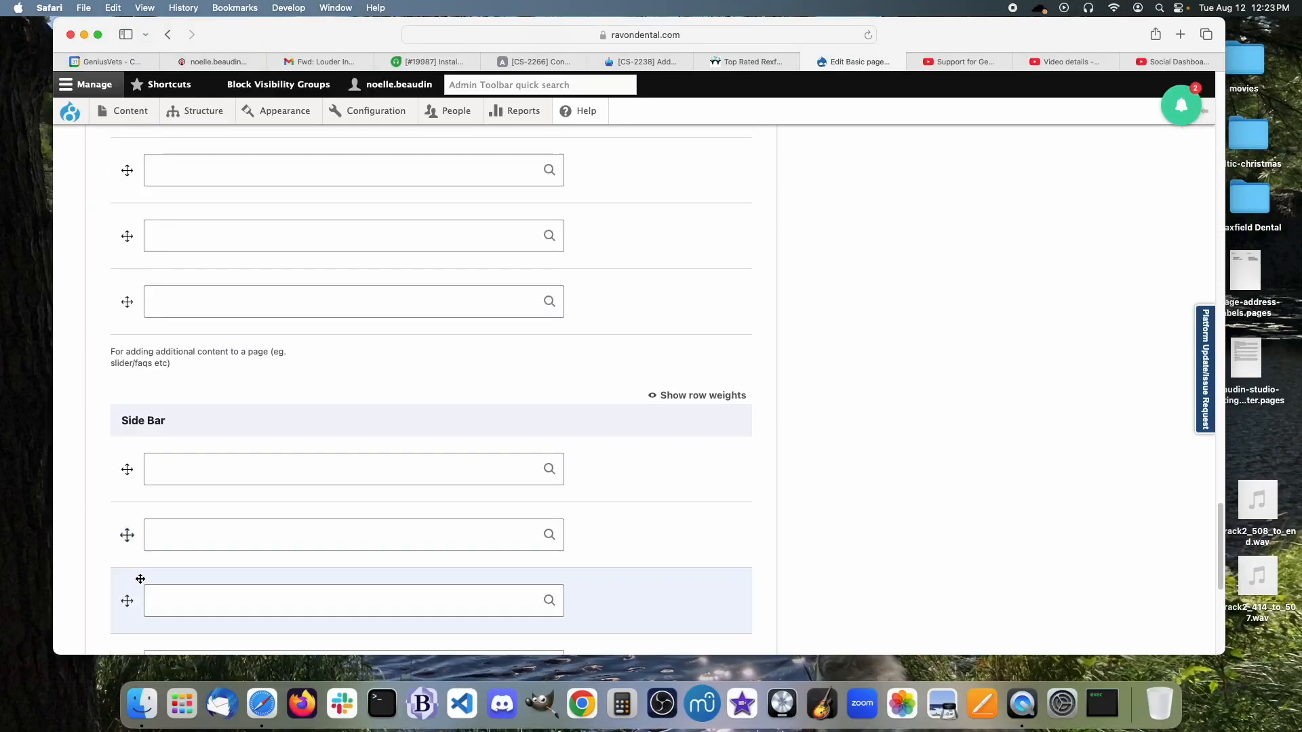
click(126, 575)
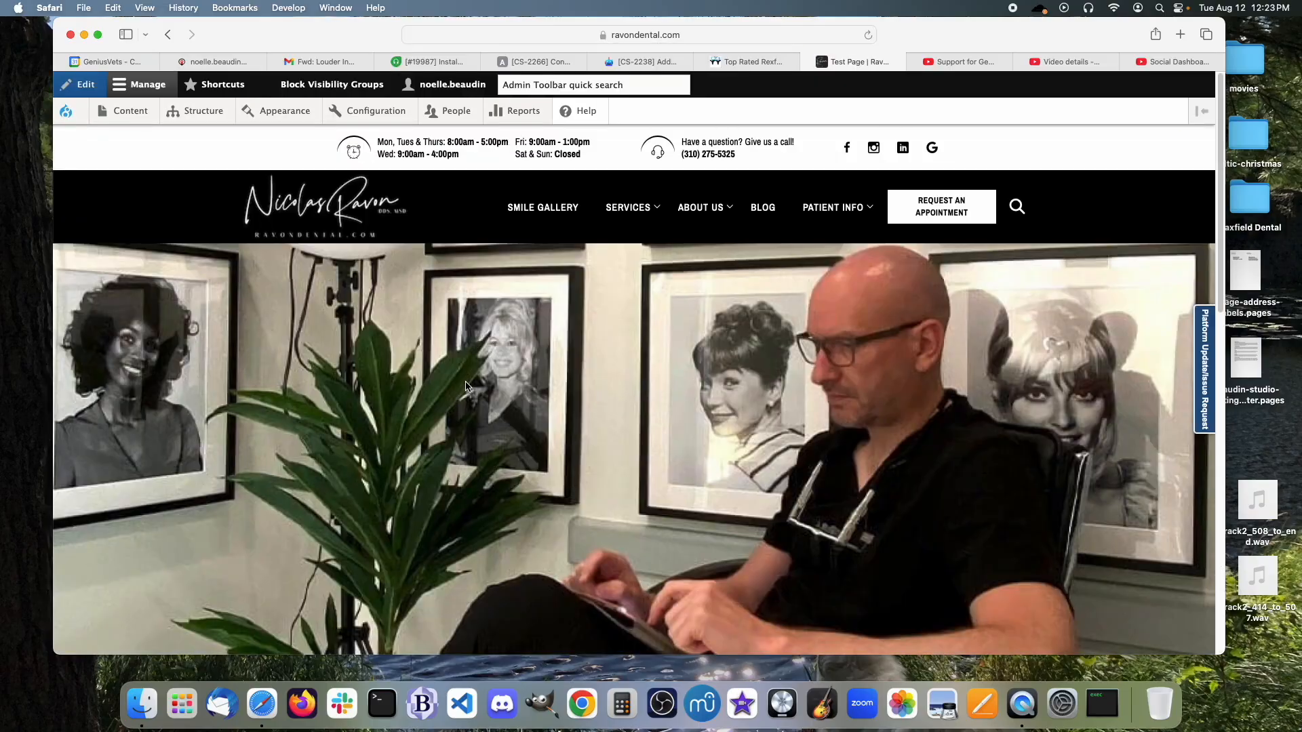
Review the saved Test Page's video, heading and paragraphs, then reopen it in edit mode.
scroll(465, 387, down, 3)
scroll(463, 384, down, 5)
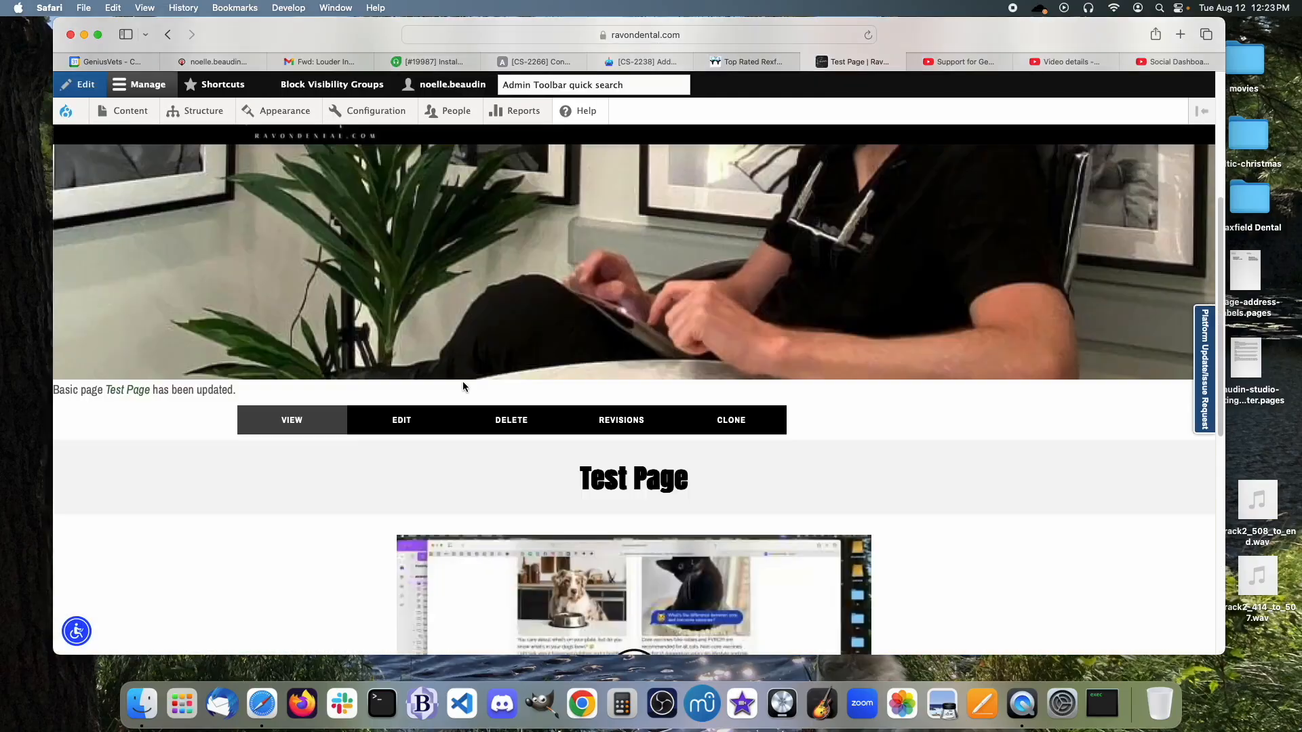
scroll(463, 384, up, 6)
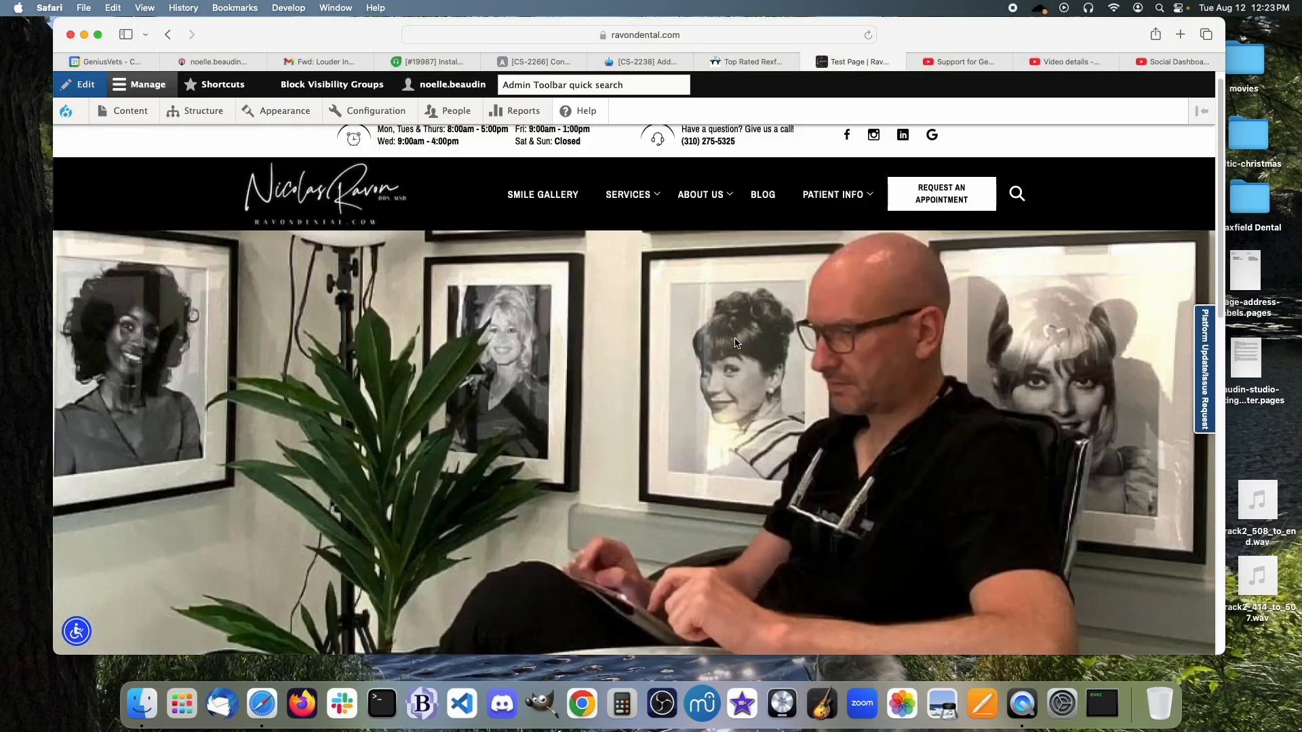
scroll(737, 343, down, 5)
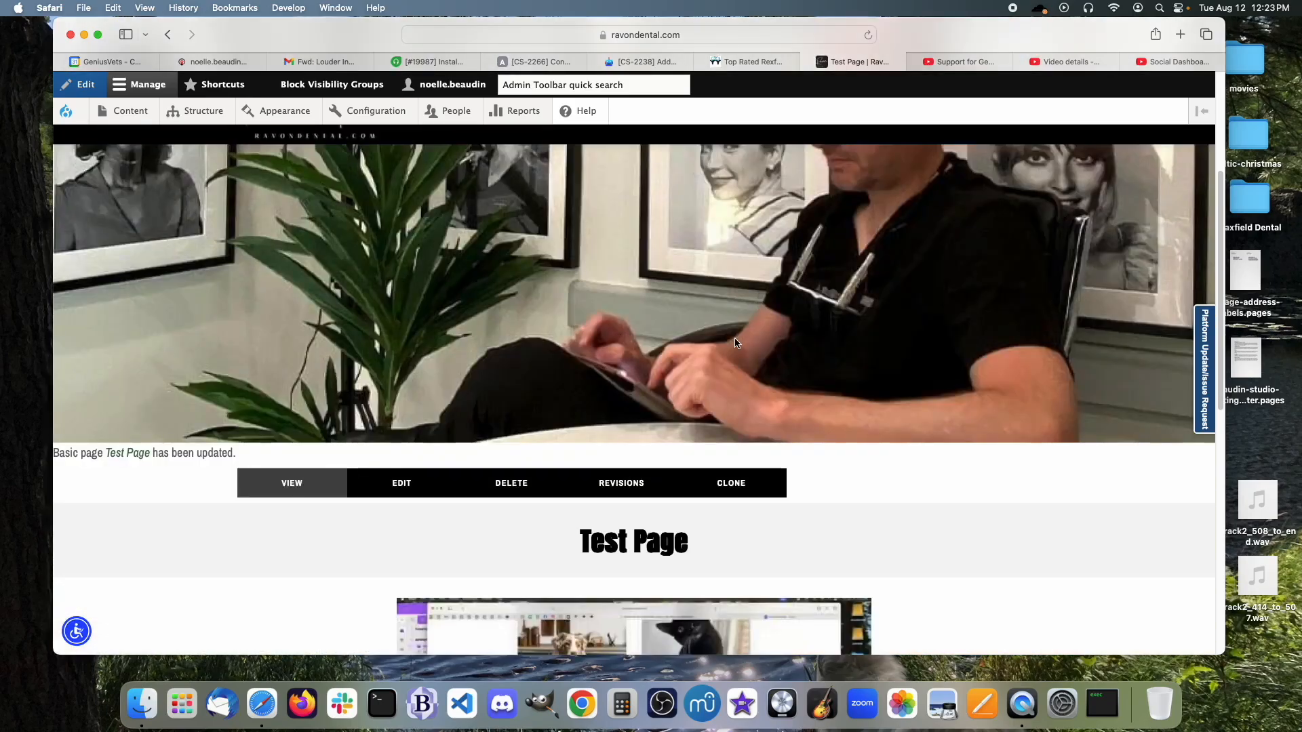
scroll(736, 343, down, 5)
scroll(735, 342, down, 1)
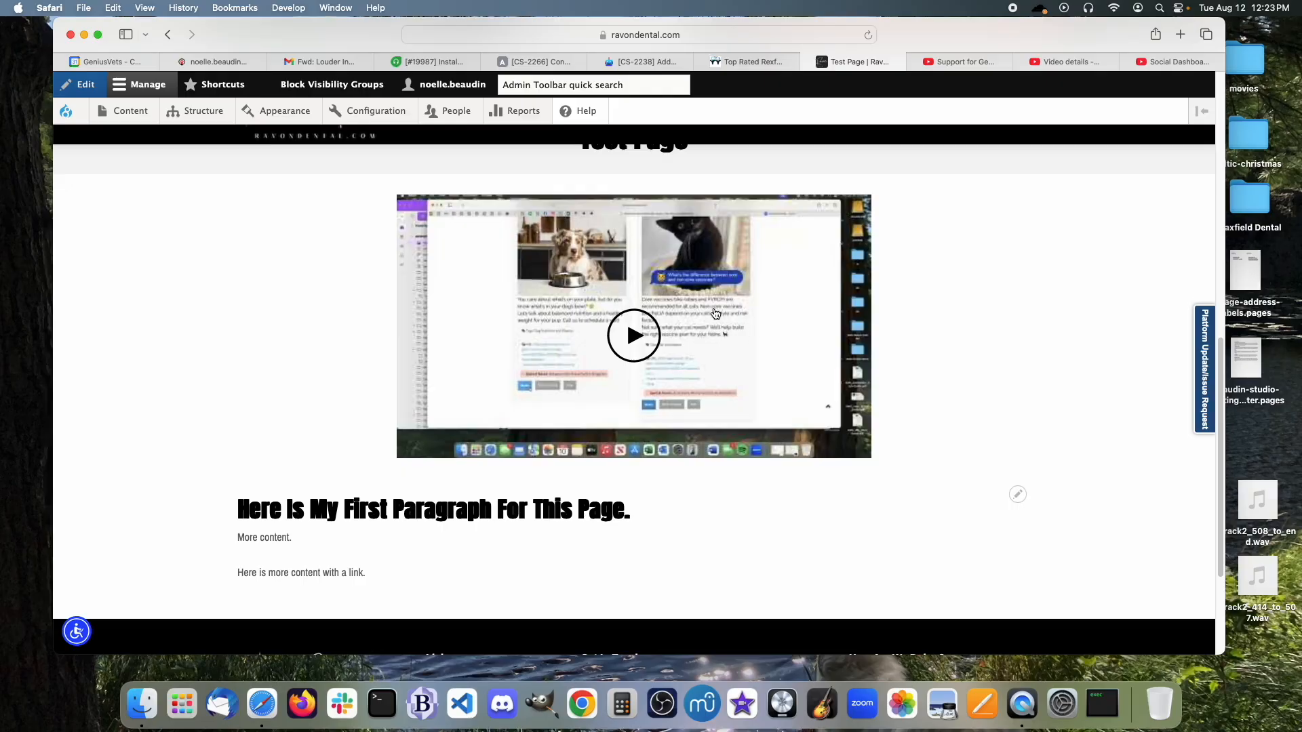
scroll(803, 384, down, 1)
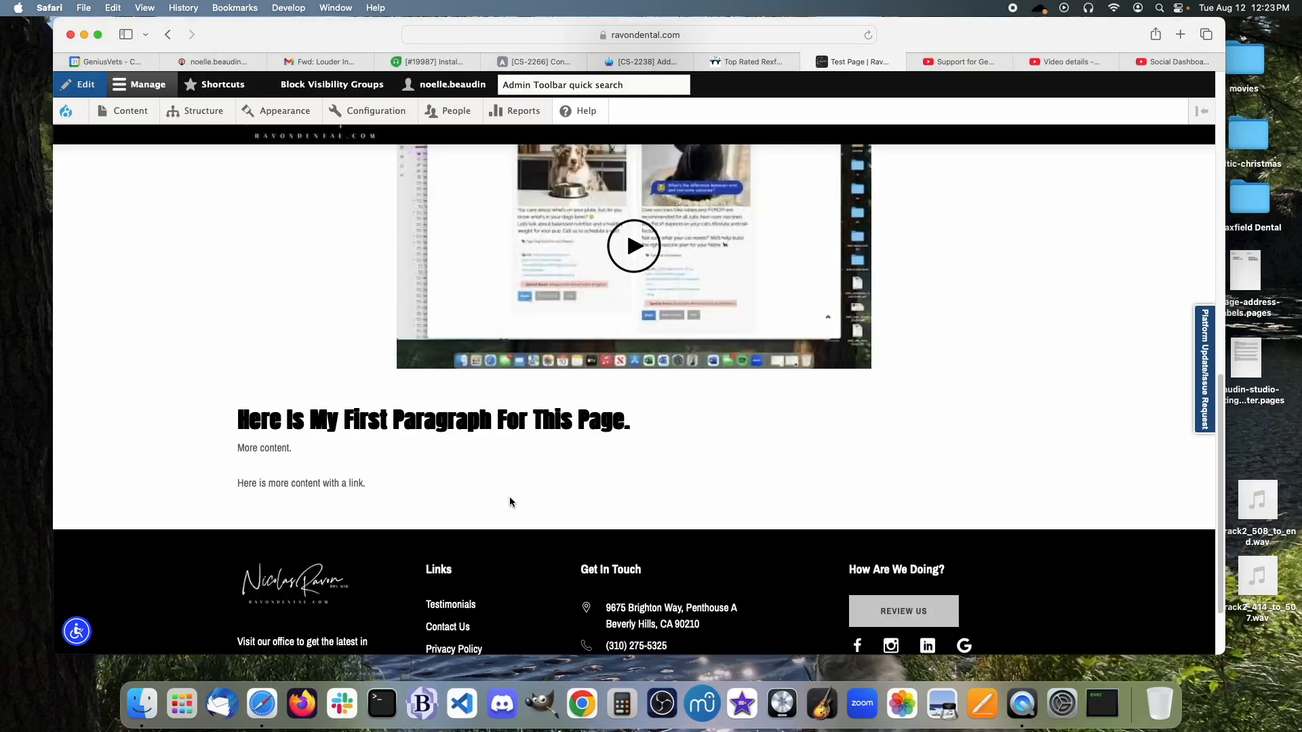
scroll(571, 486, up, 4)
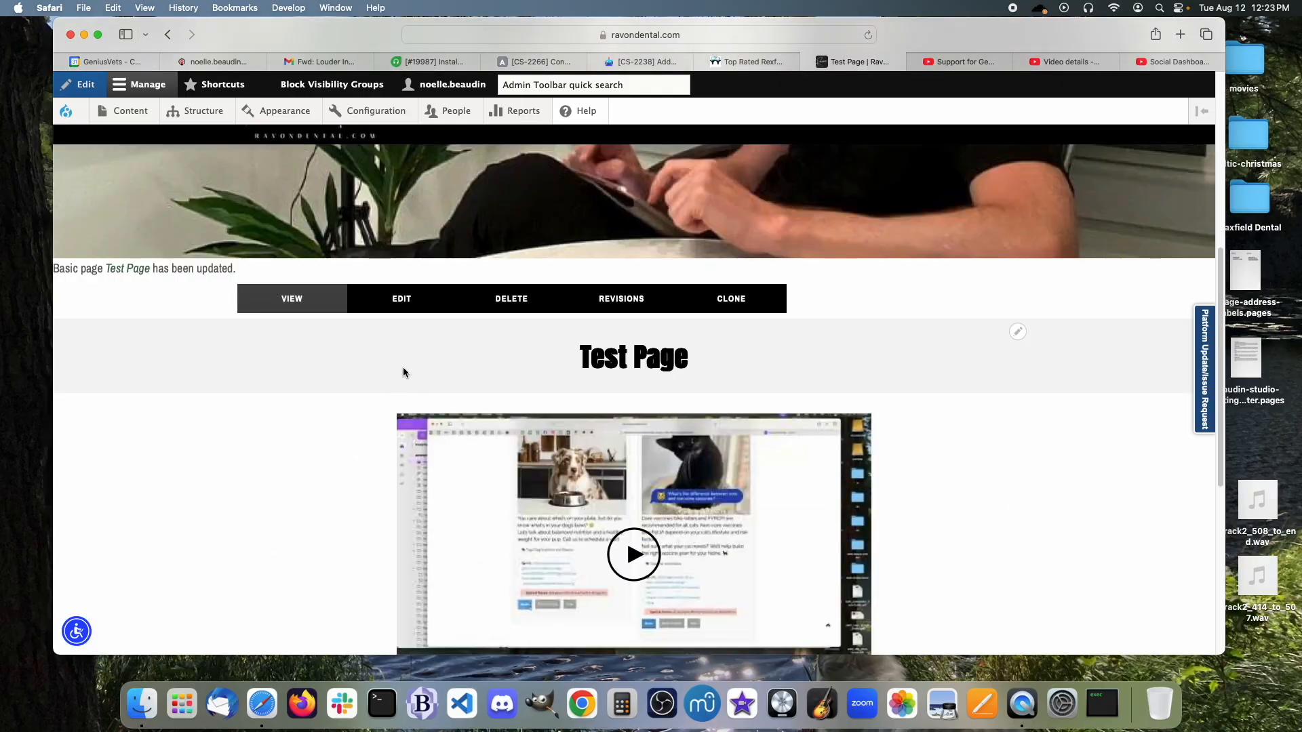
click(403, 307)
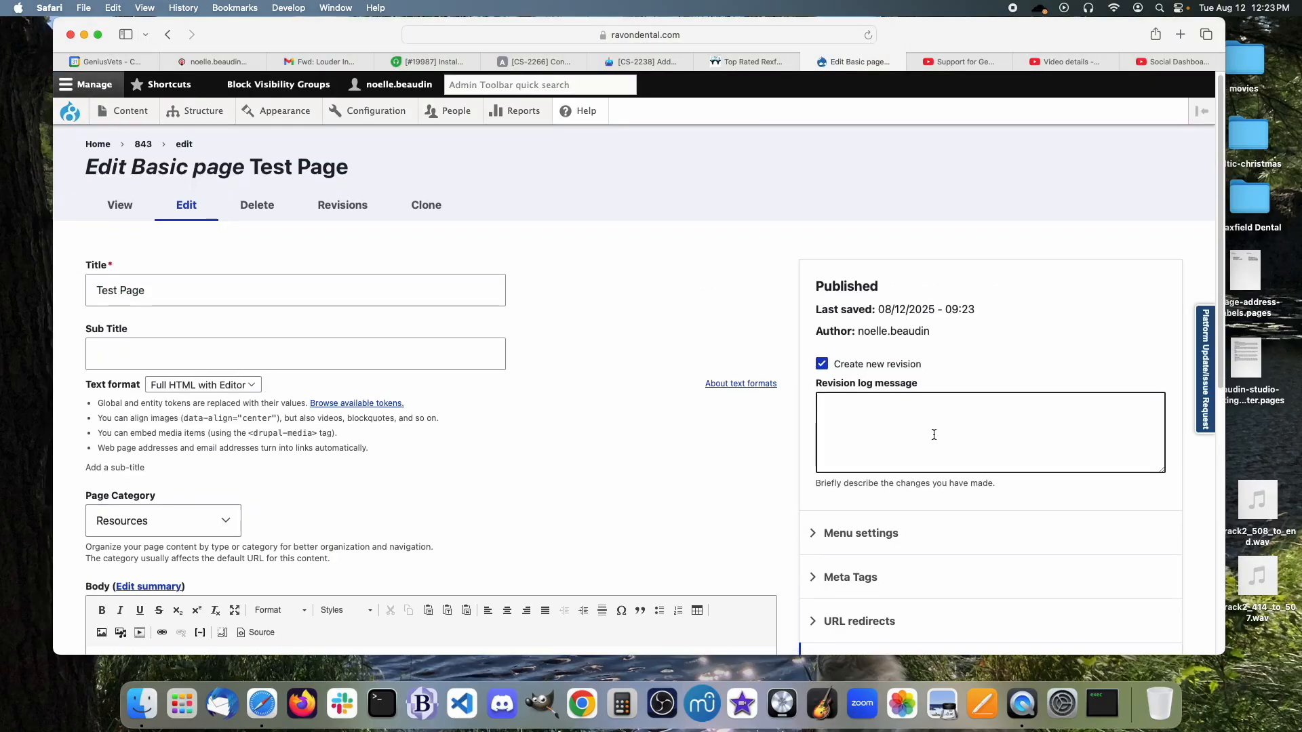
Set the Test Page's Page Category to - None -.
scroll(929, 413, down, 6)
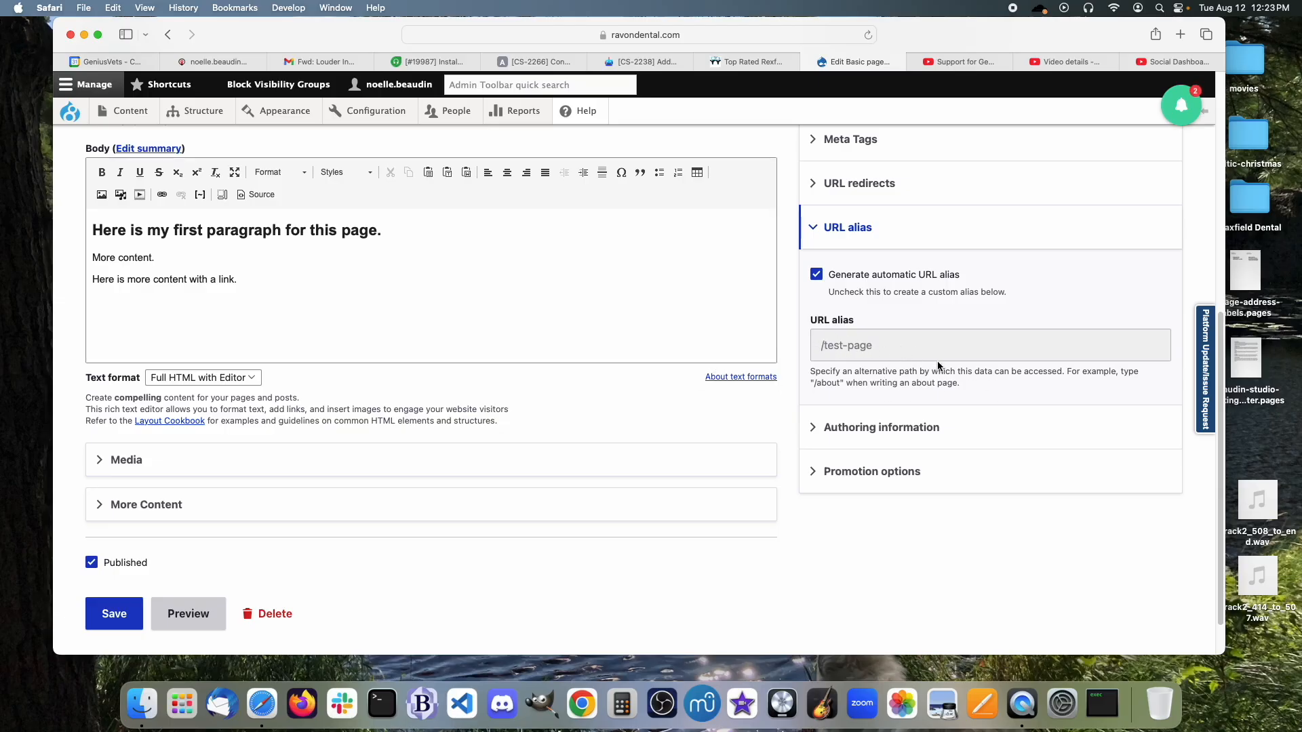
scroll(669, 416, up, 5)
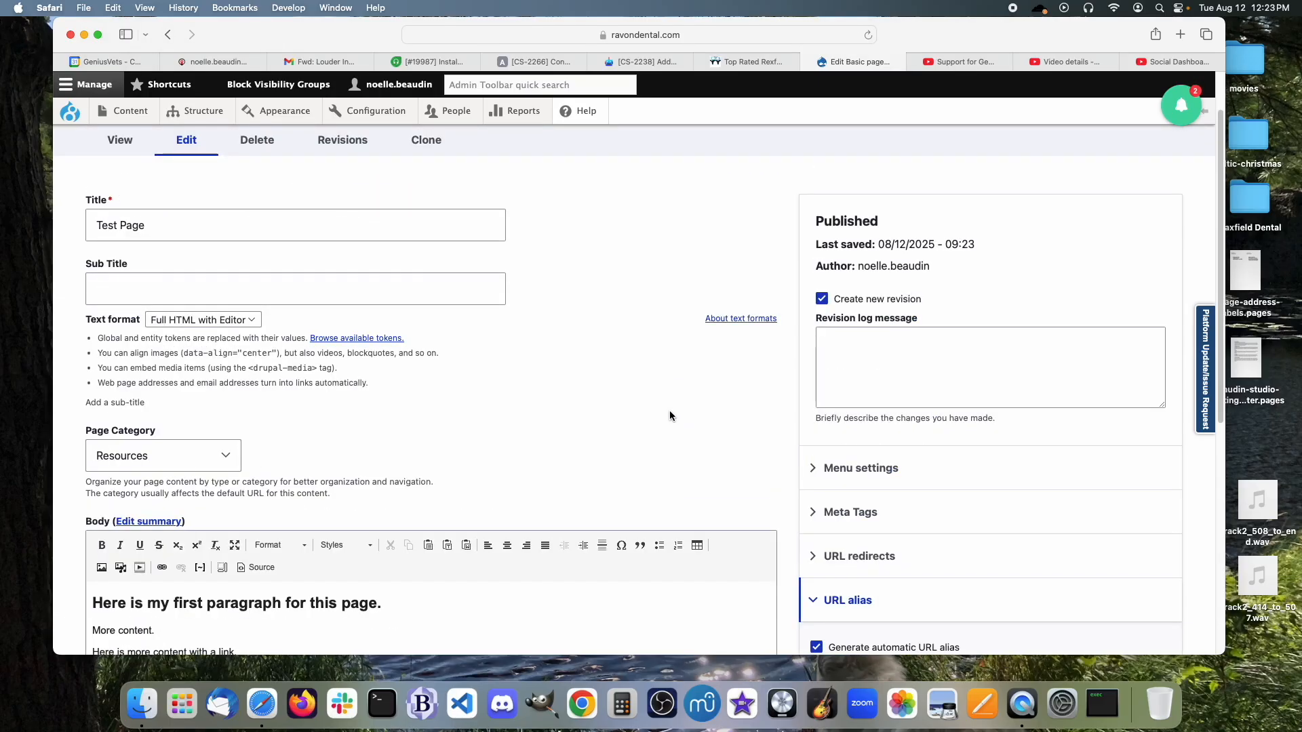
click(220, 456)
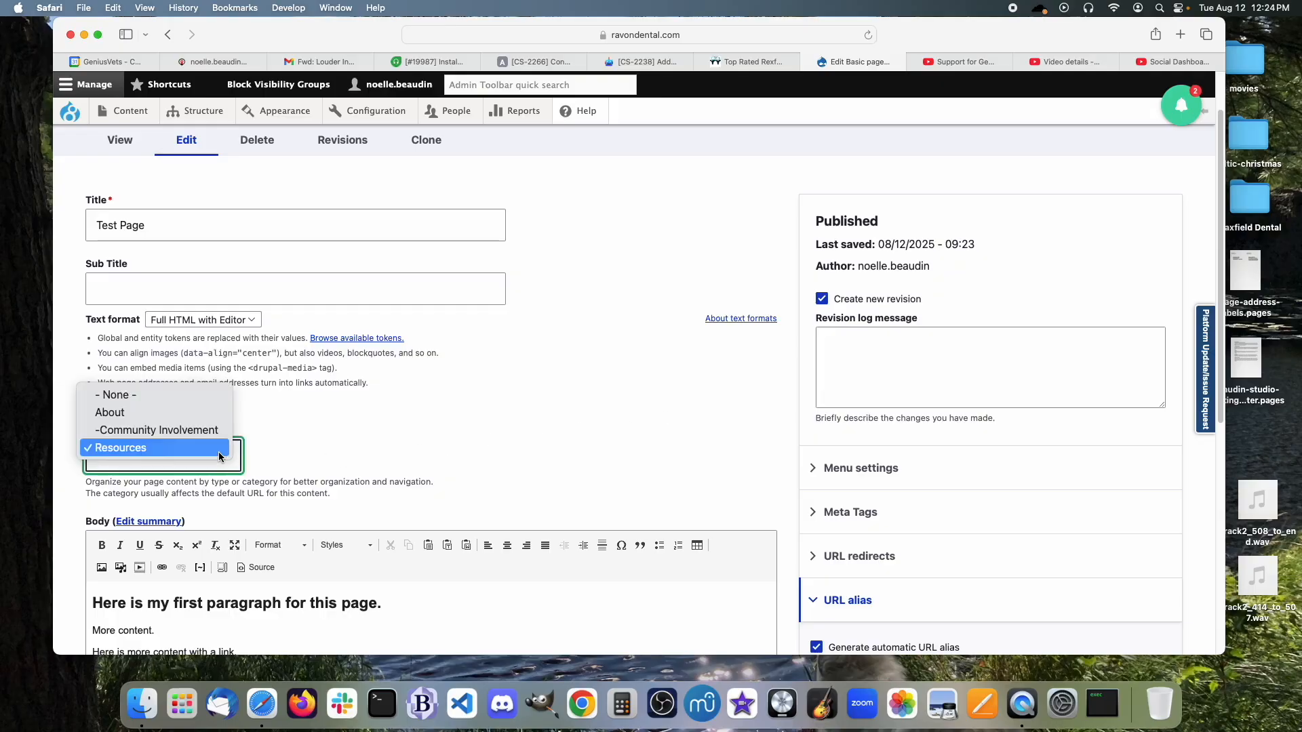
click(185, 397)
Turn off Generate automatic URL alias and select the /test-page alias text.
scroll(625, 450, down, 3)
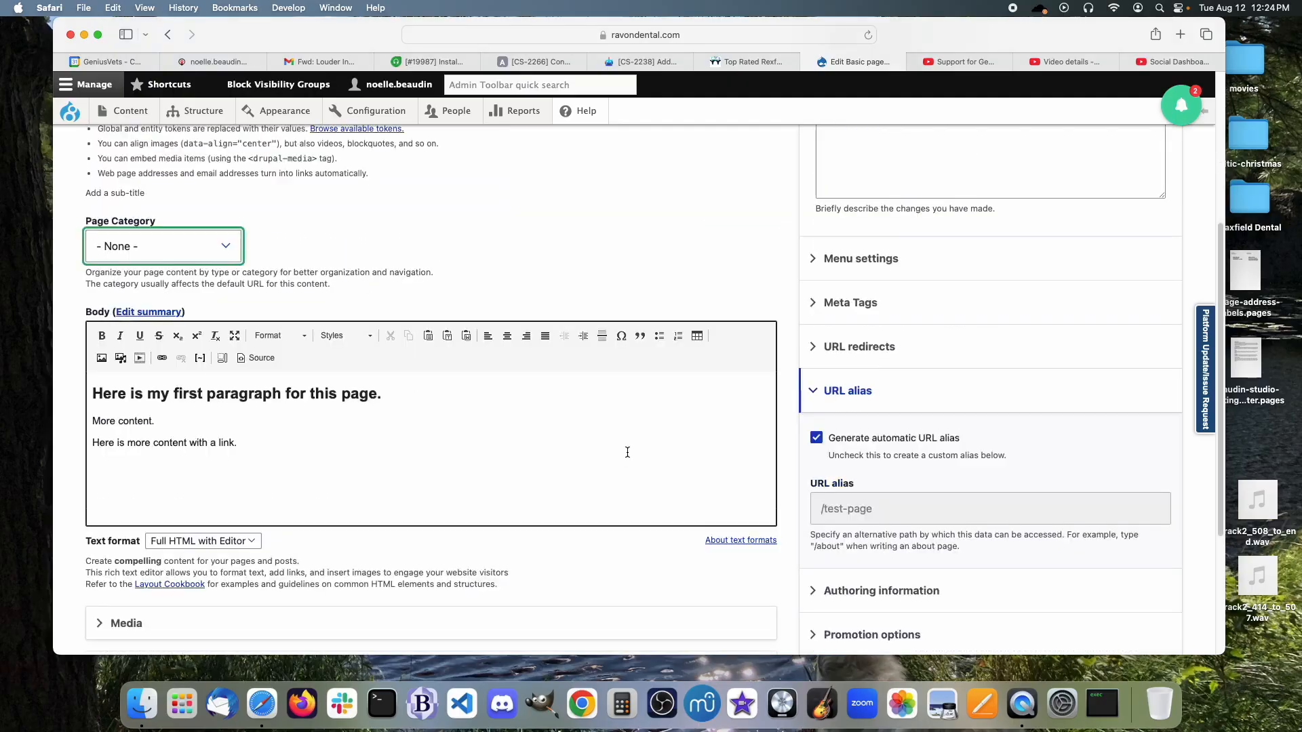
click(817, 438)
click(908, 507)
drag(909, 507, 809, 506)
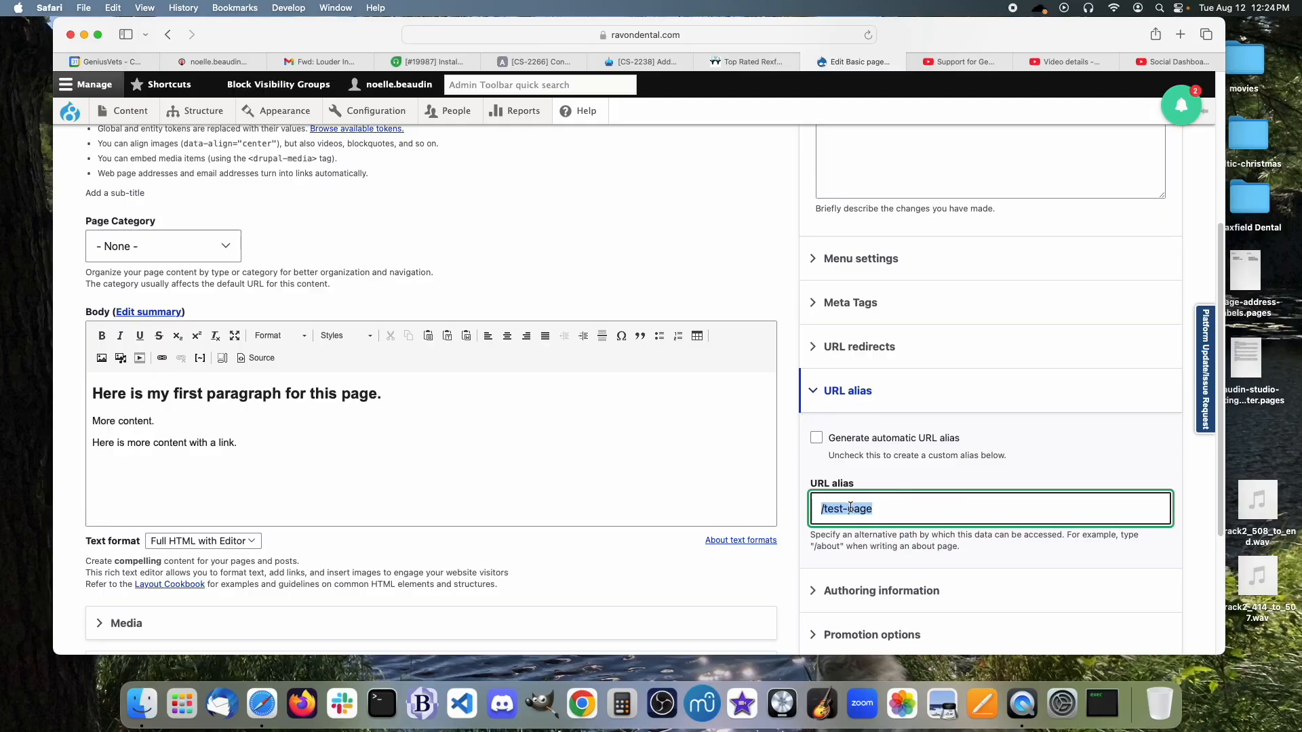
Edit the URL alias to add a /community/ prefix before test-page.
click(905, 512)
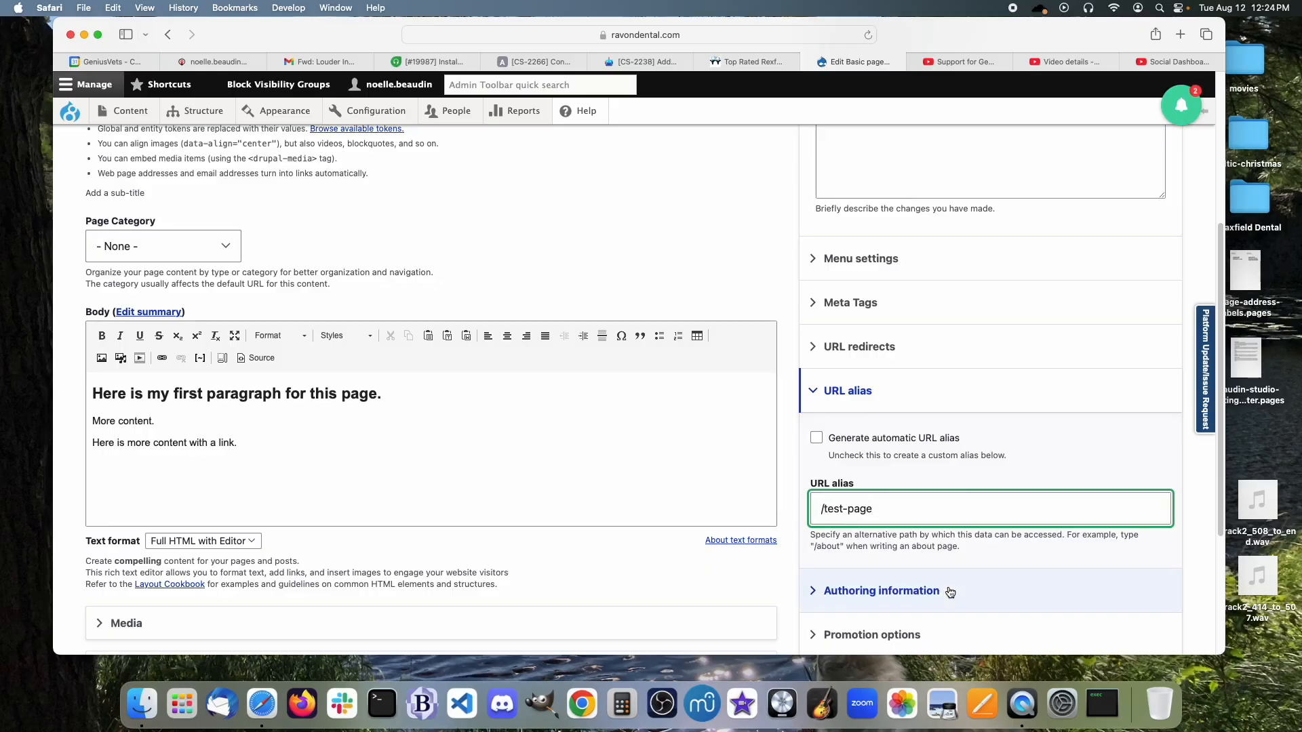
text(ca)
key(BackSpace)
text(ommunicaty)
key(BackSpace)
key(BackSpace)
key(BackSpace)
key(BackSpace)
text(ty/)
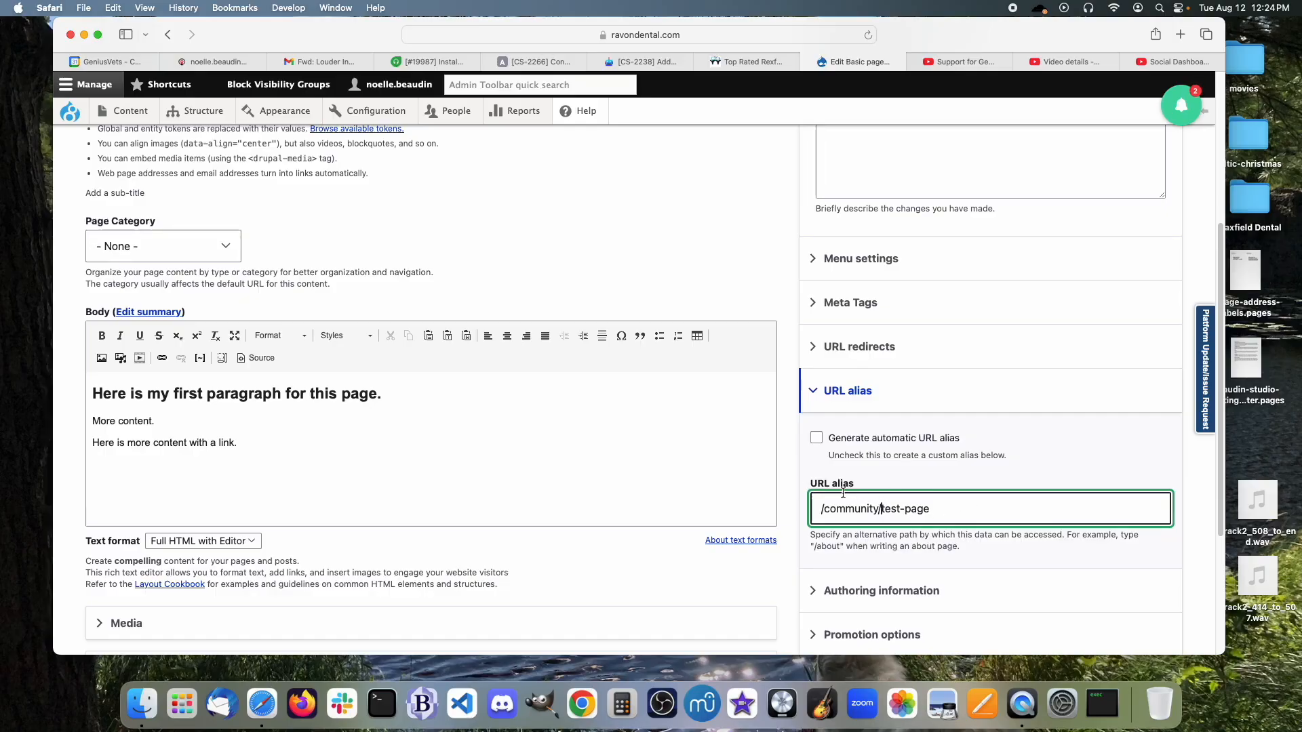
Revert the alias to /test-page and re-enable automatic URL alias generation.
drag(950, 509, 792, 513)
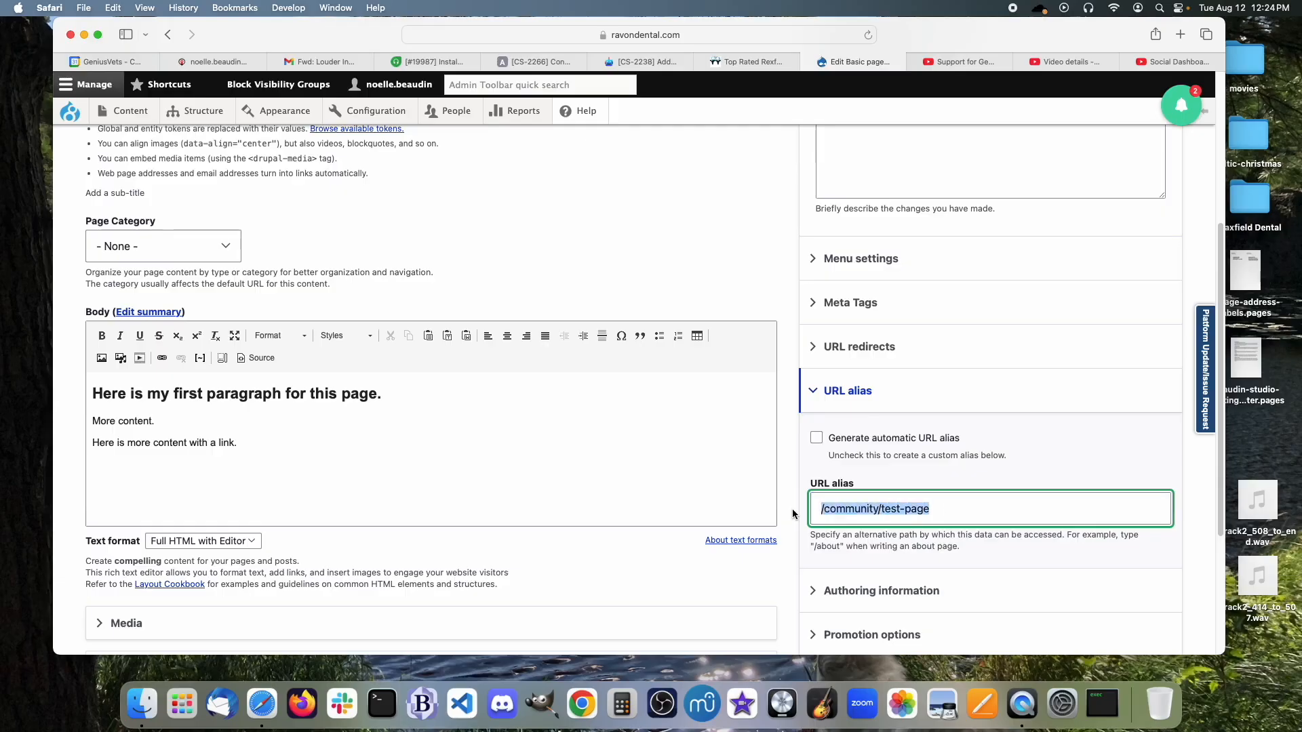
text(/test-page)
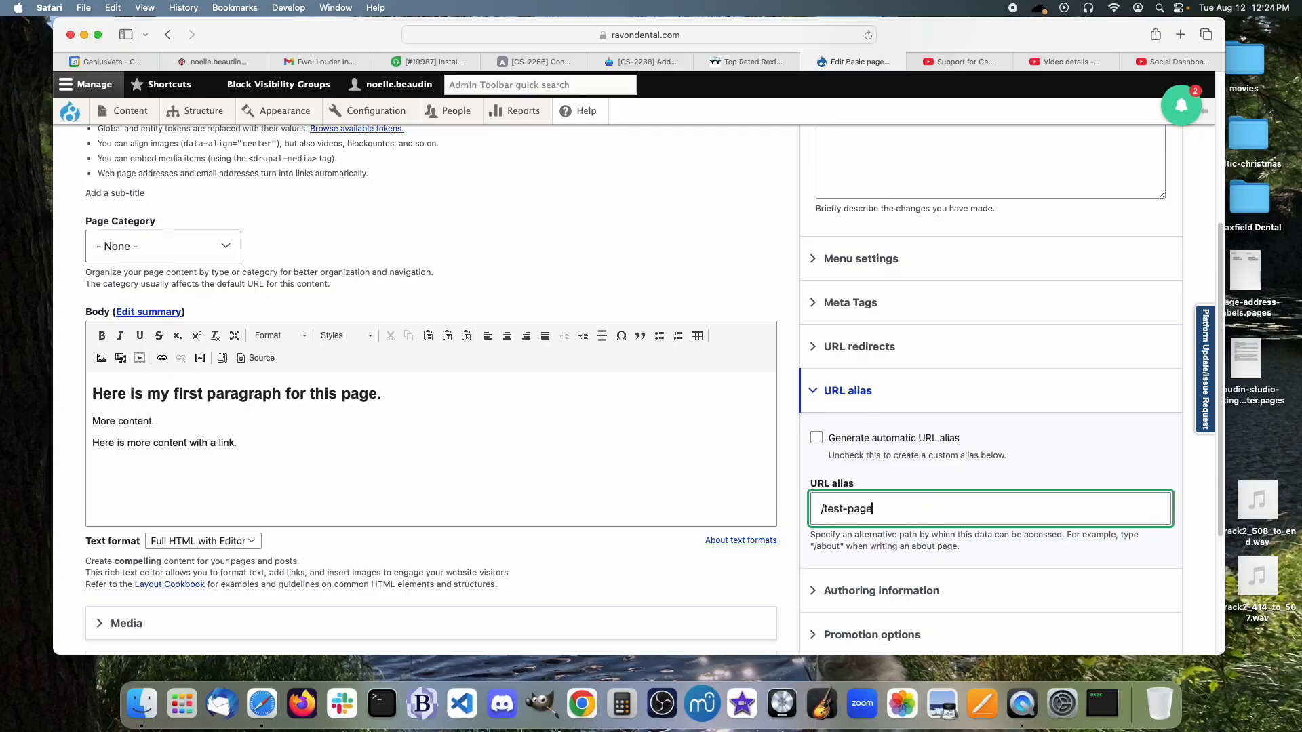
click(820, 439)
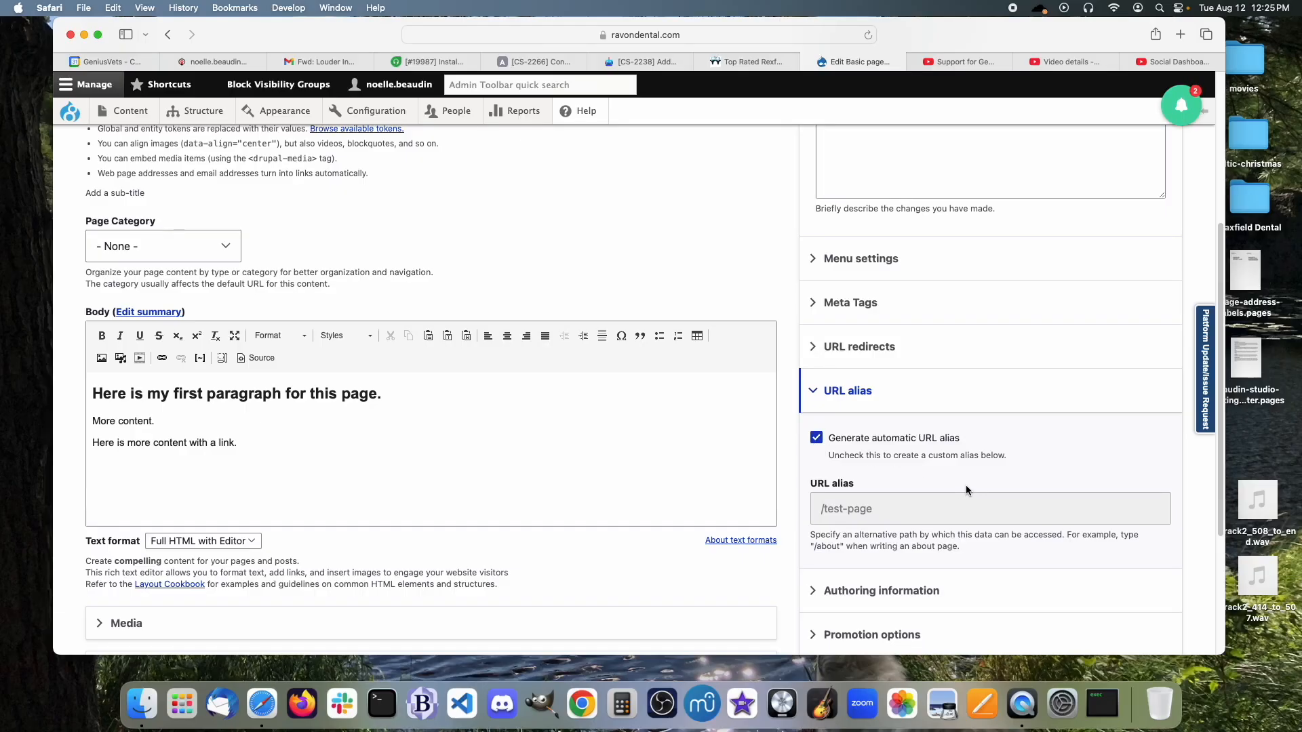
scroll(909, 497, down, 4)
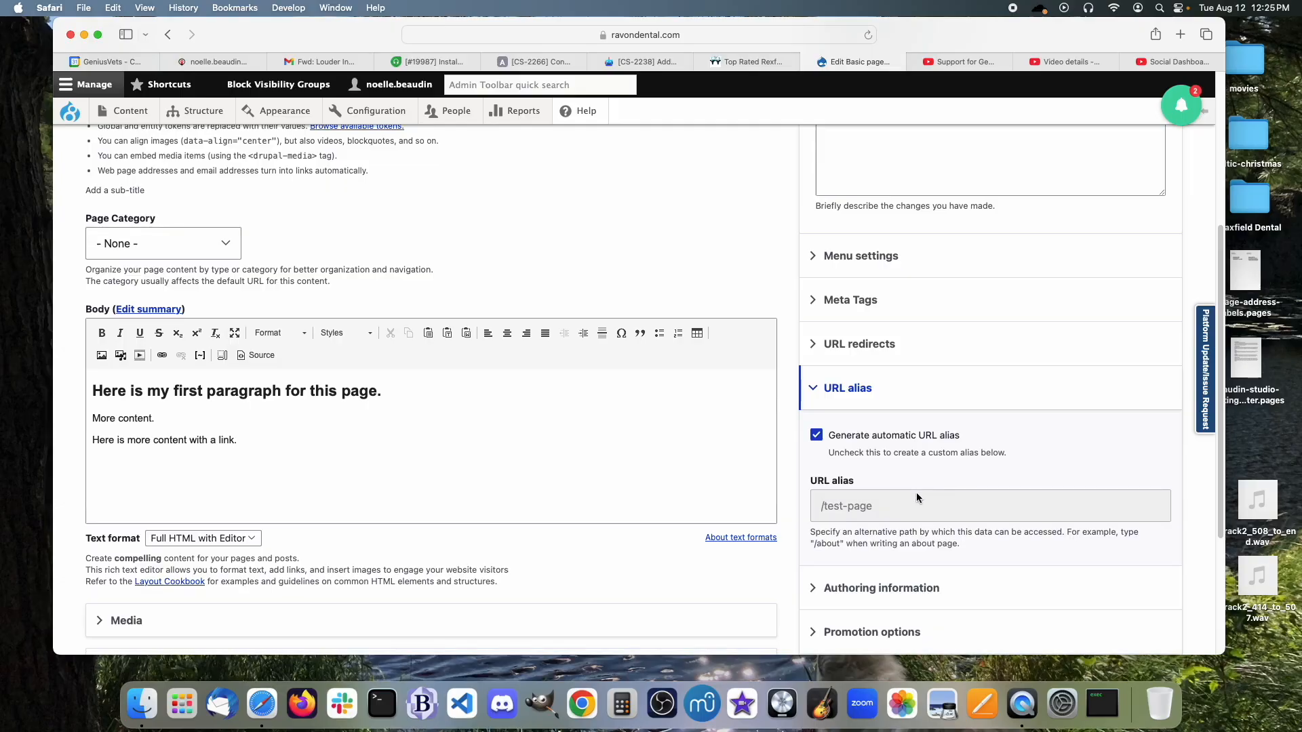
Save the Test Page, then start a new link in Structure > Menus > Main Menu.
click(292, 576)
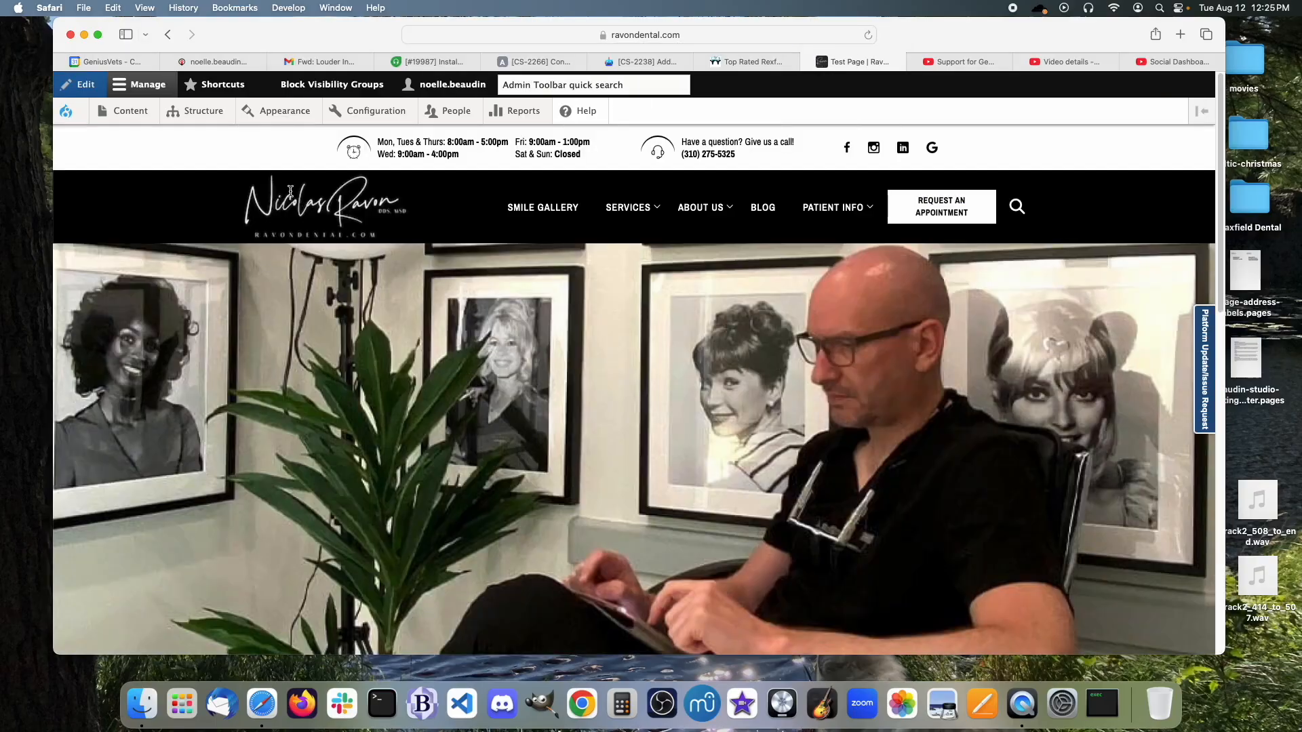
mouse_move(171, 117)
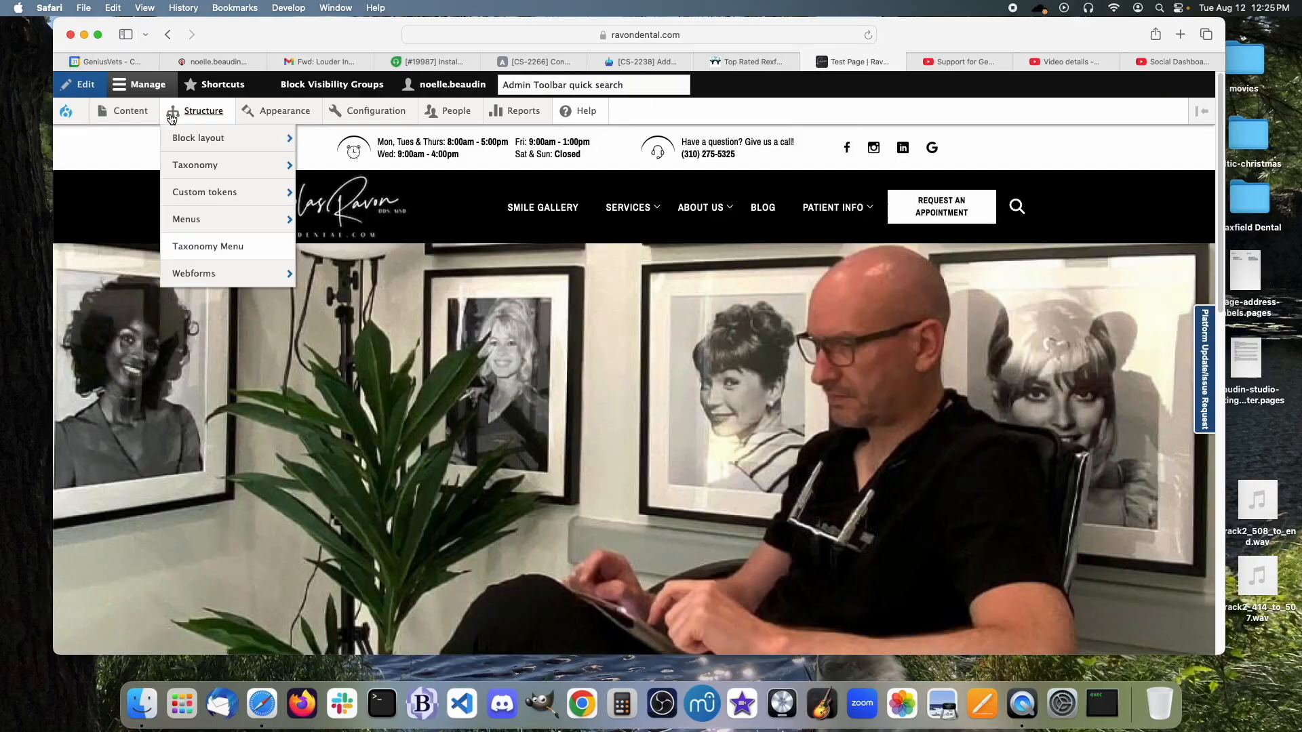
mouse_move(201, 224)
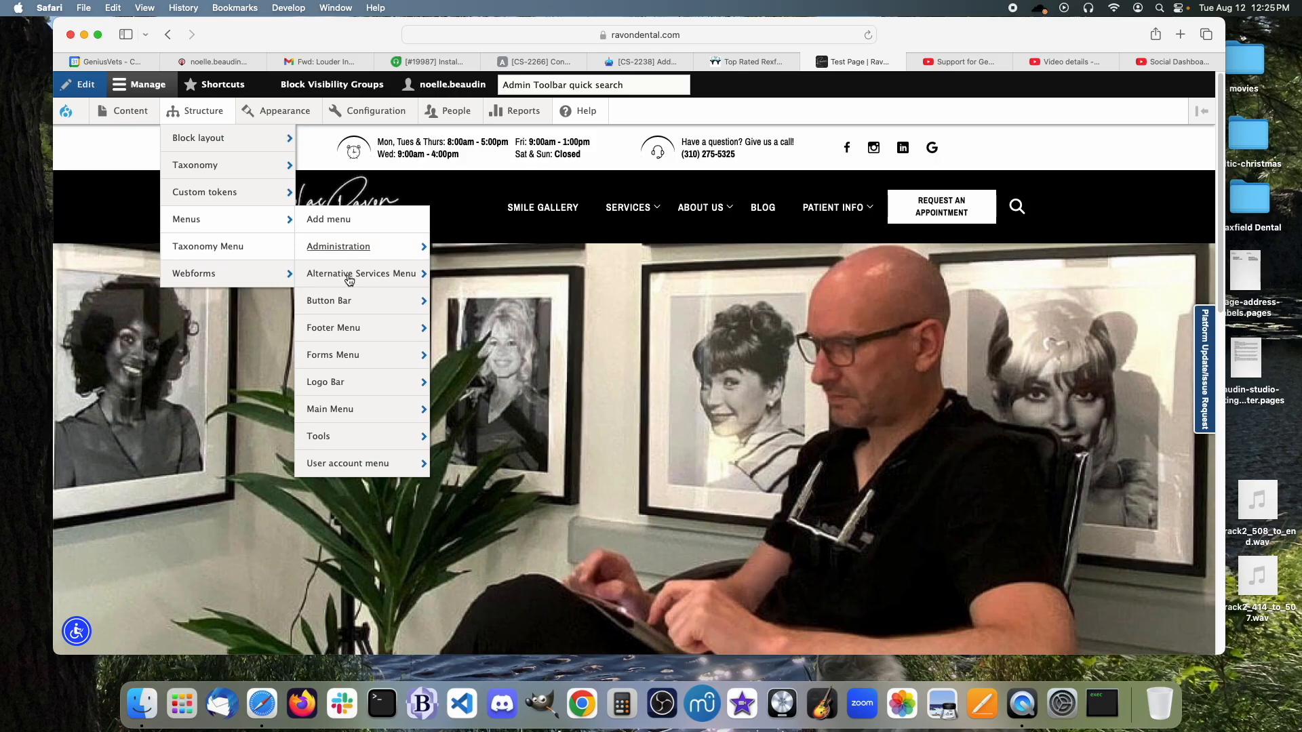
mouse_move(348, 415)
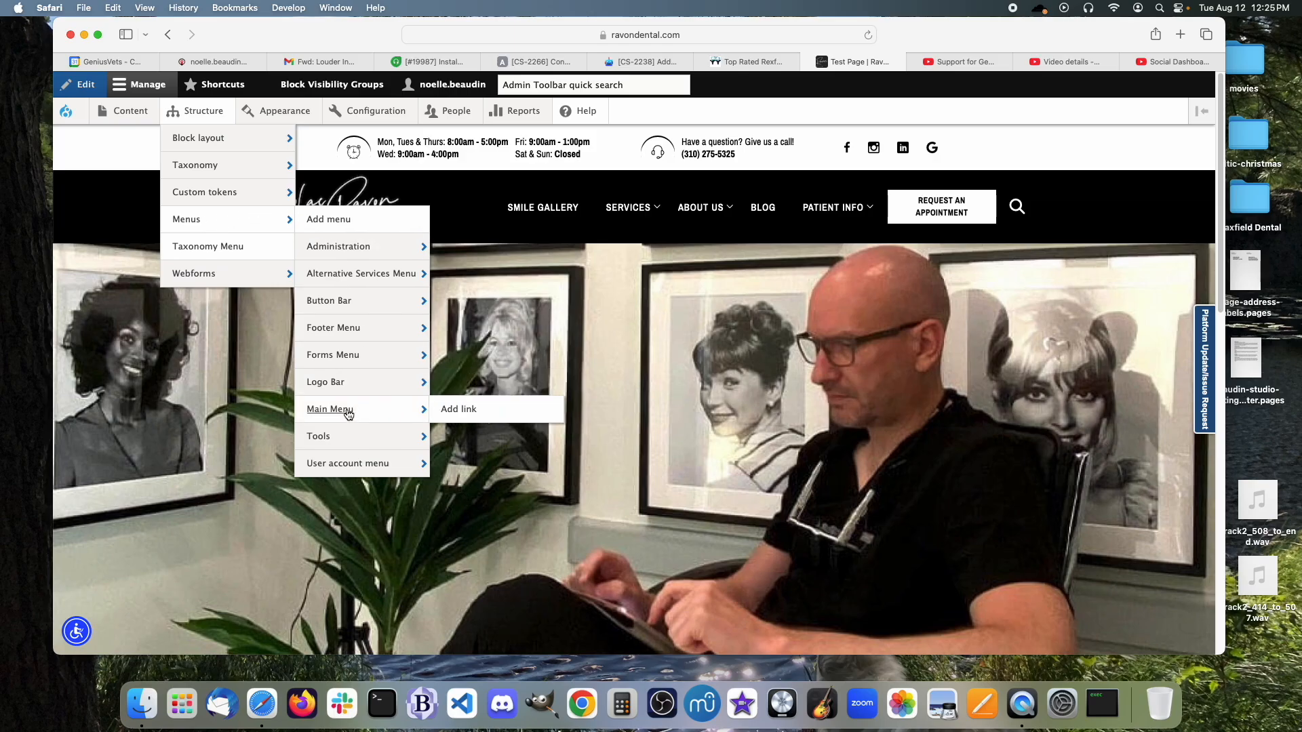
click(458, 410)
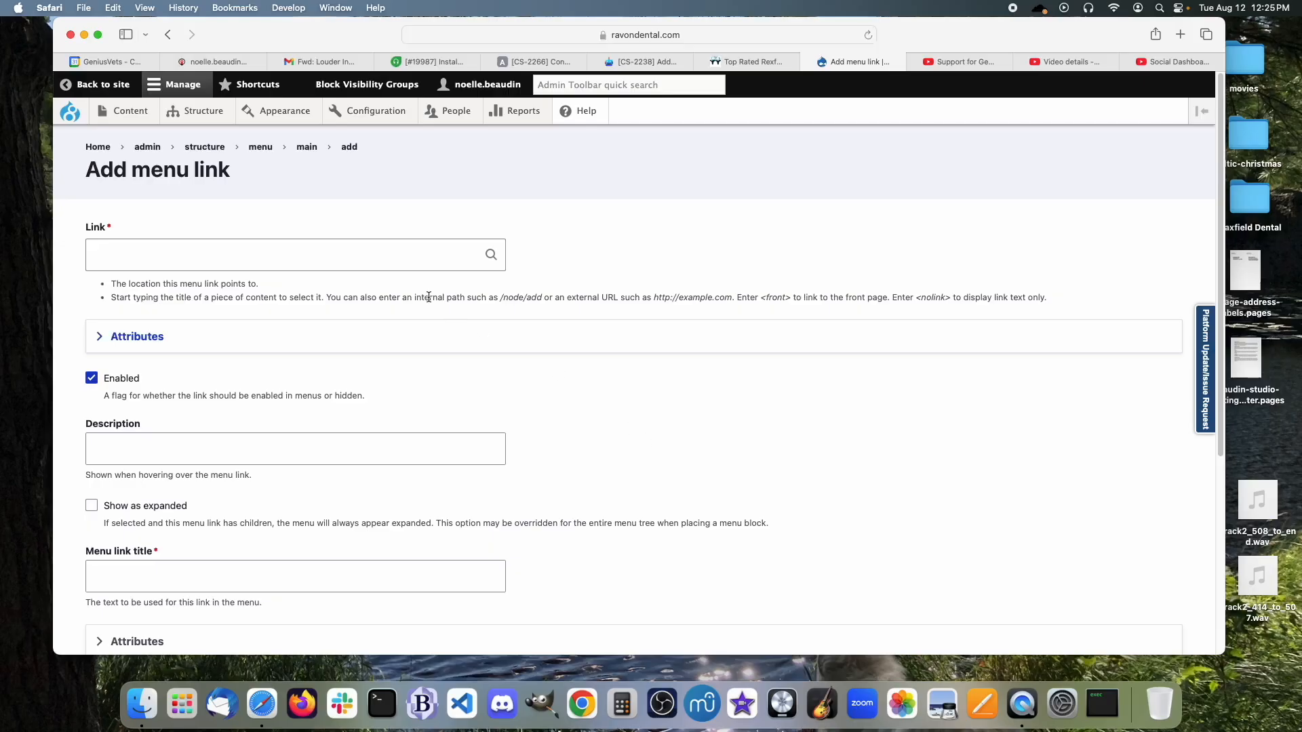
Point the new menu link to Test Page (843) and title it 'Test Page'.
click(308, 244)
click(309, 248)
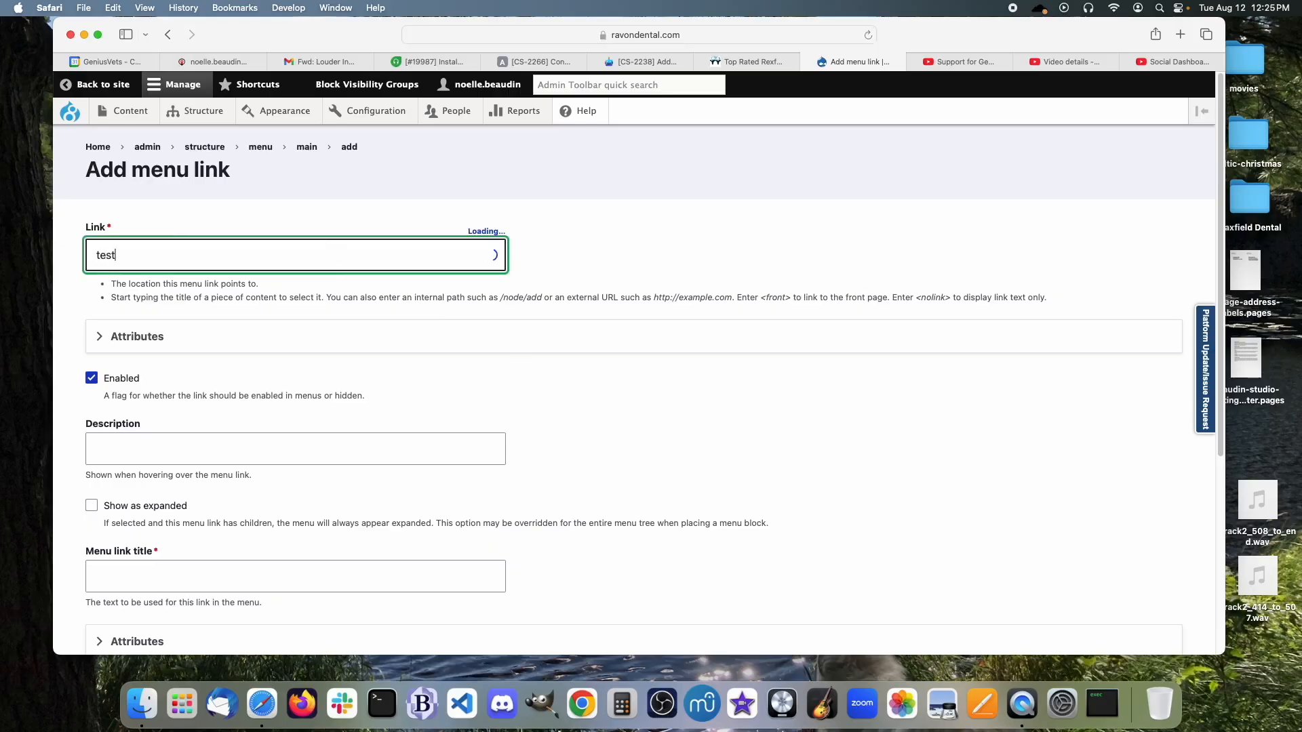
click(194, 359)
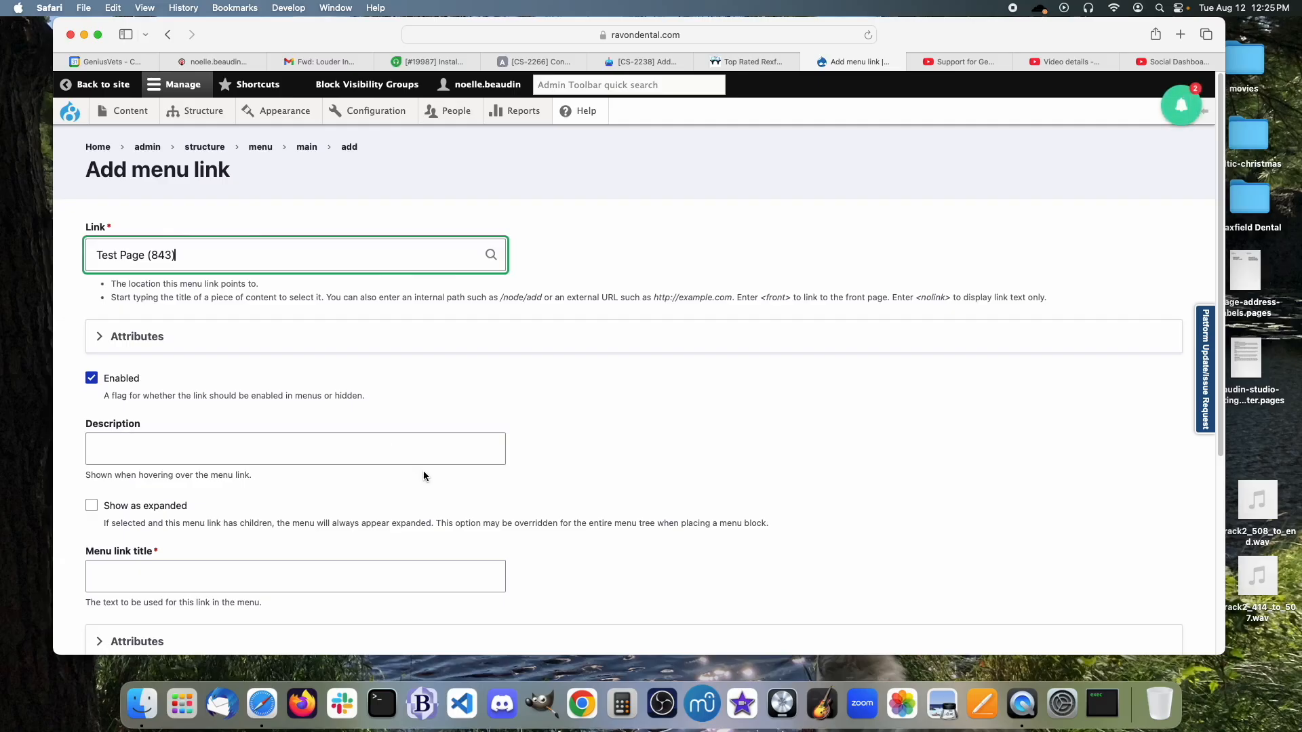
scroll(416, 464, down, 1)
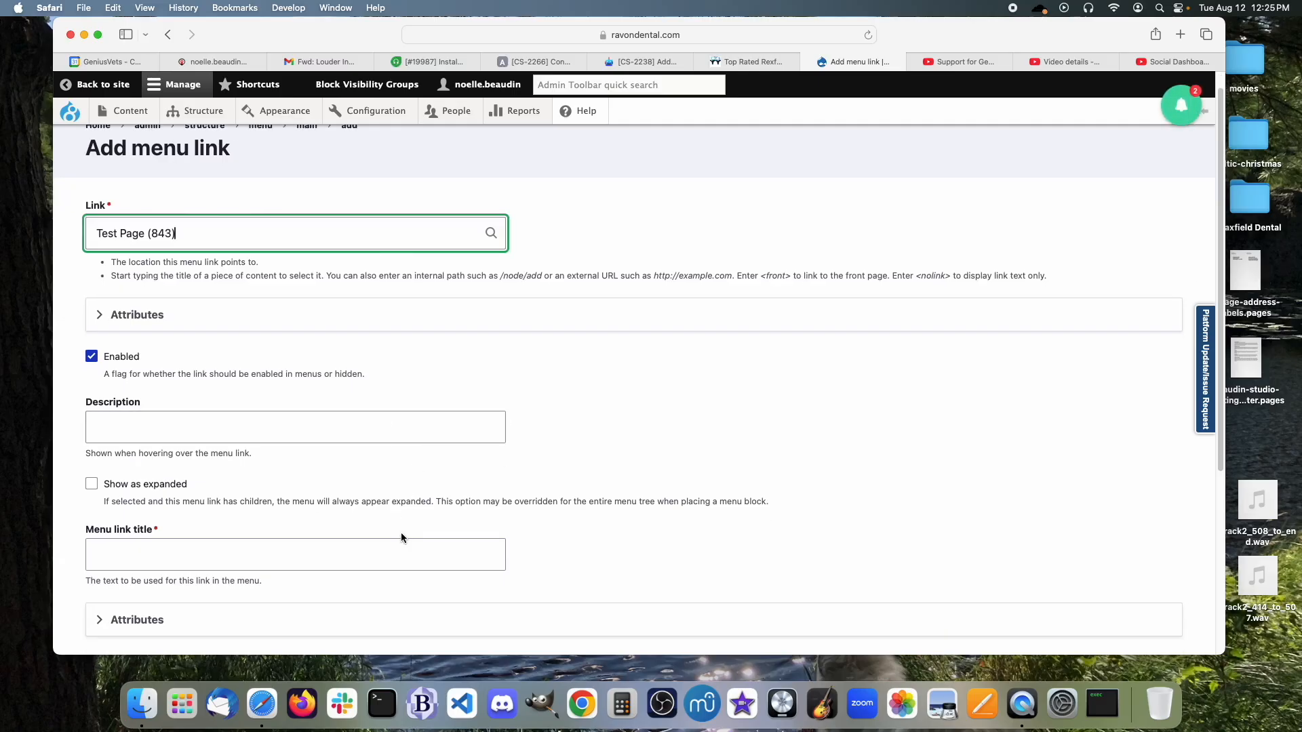
click(400, 552)
text(Test )
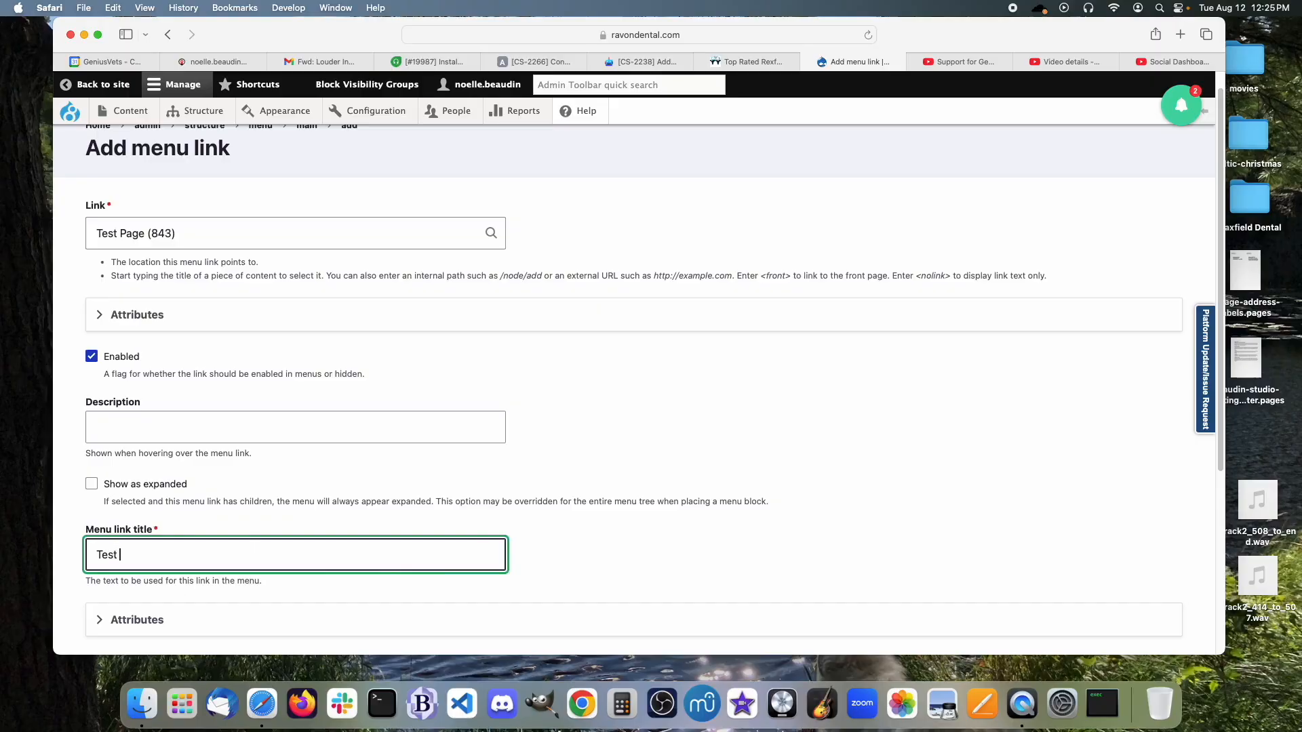
text(Page)
Set the menu link's parent to About Us.
scroll(494, 475, down, 4)
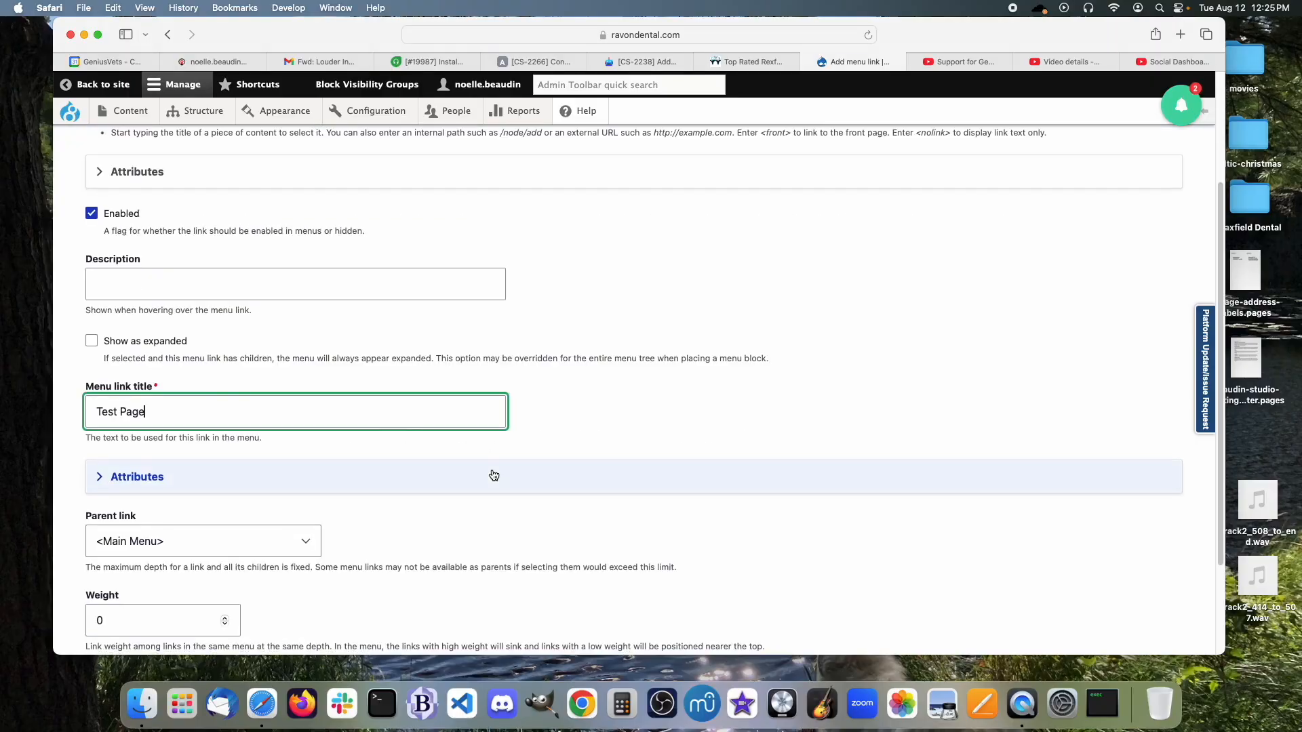
scroll(494, 475, down, 3)
click(275, 442)
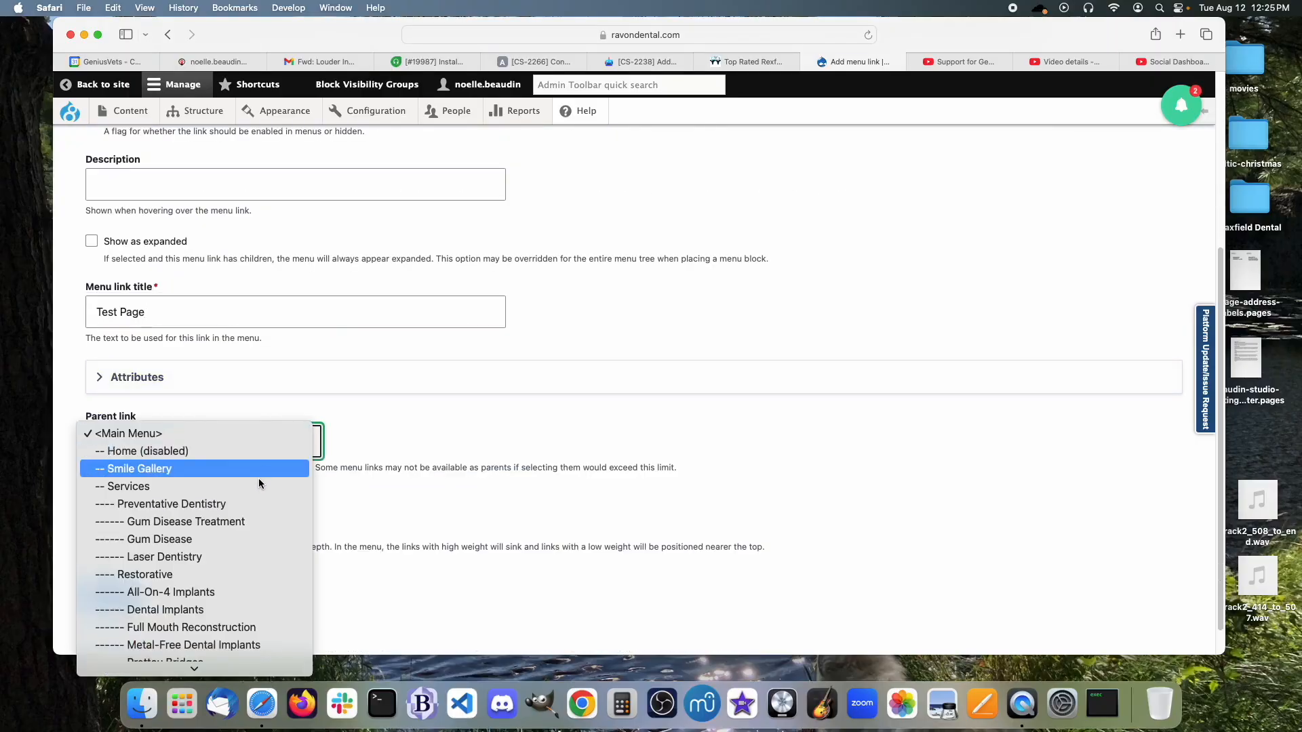
scroll(244, 556, down, 5)
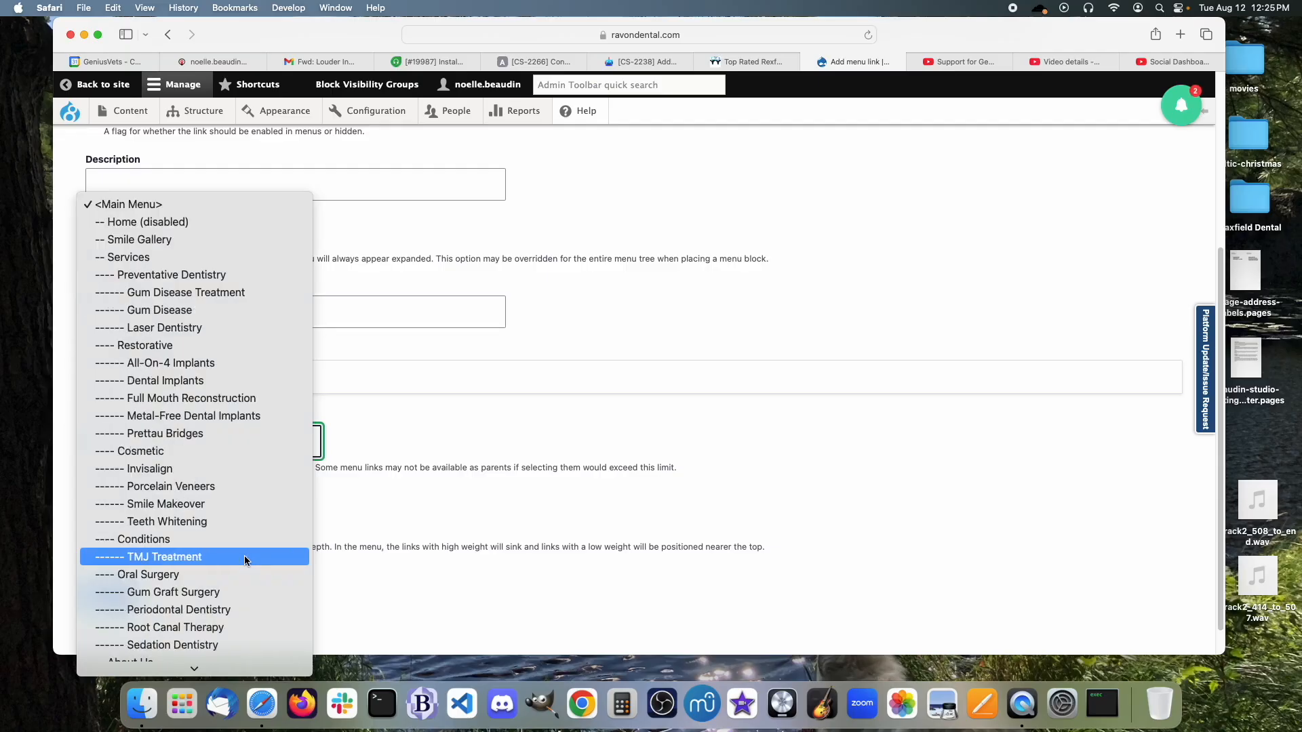
scroll(244, 555, down, 3)
click(242, 552)
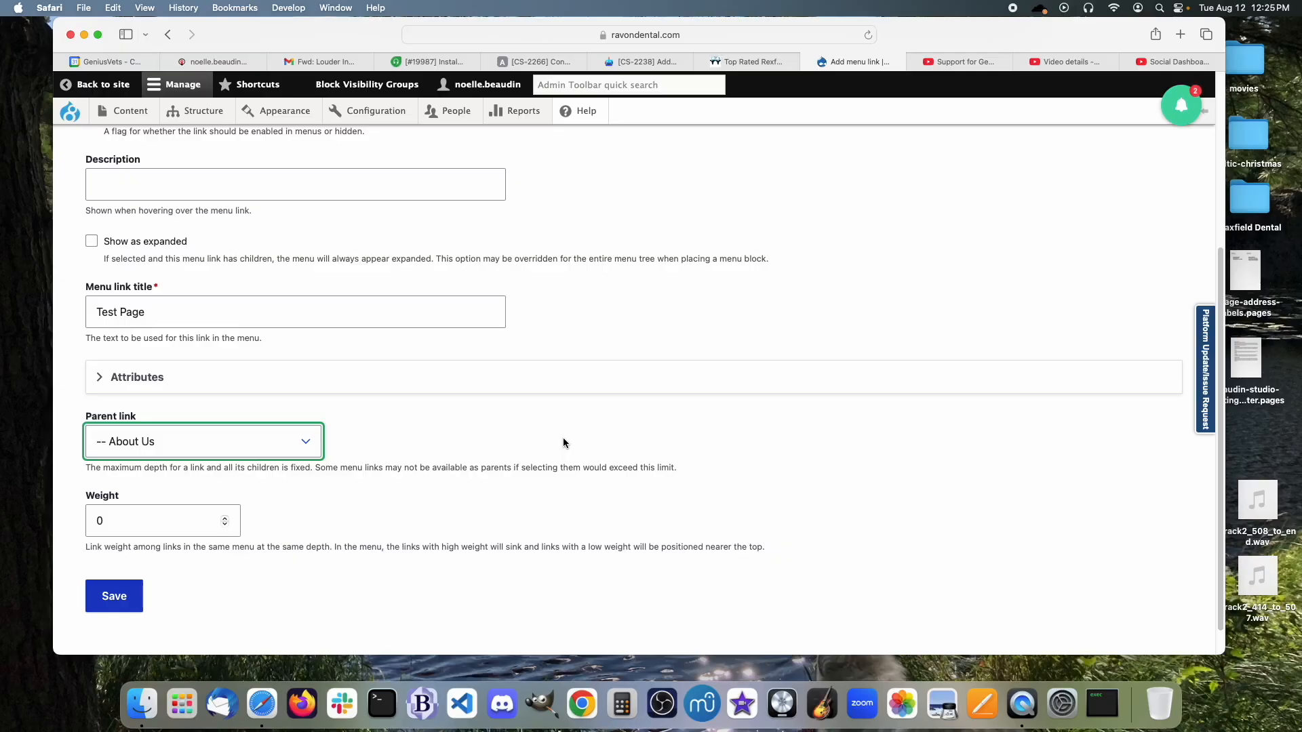
scroll(562, 443, up, 5)
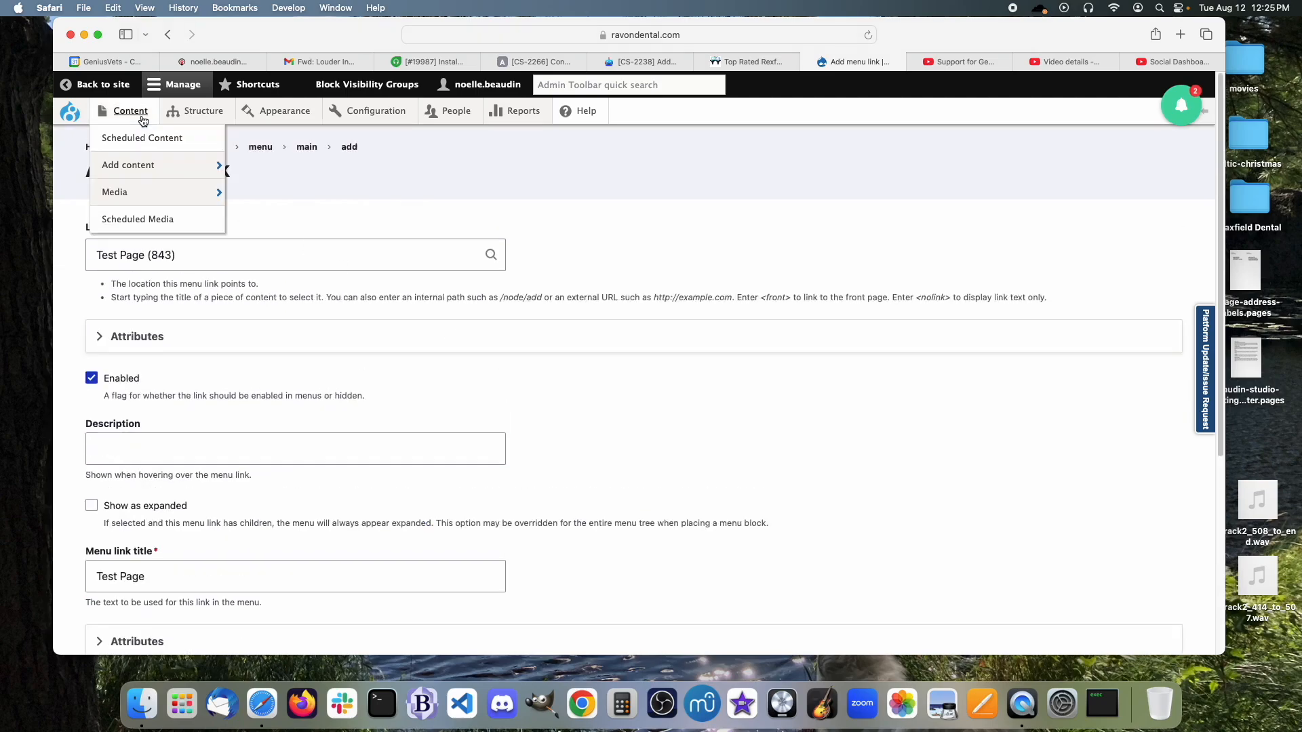
mouse_move(144, 164)
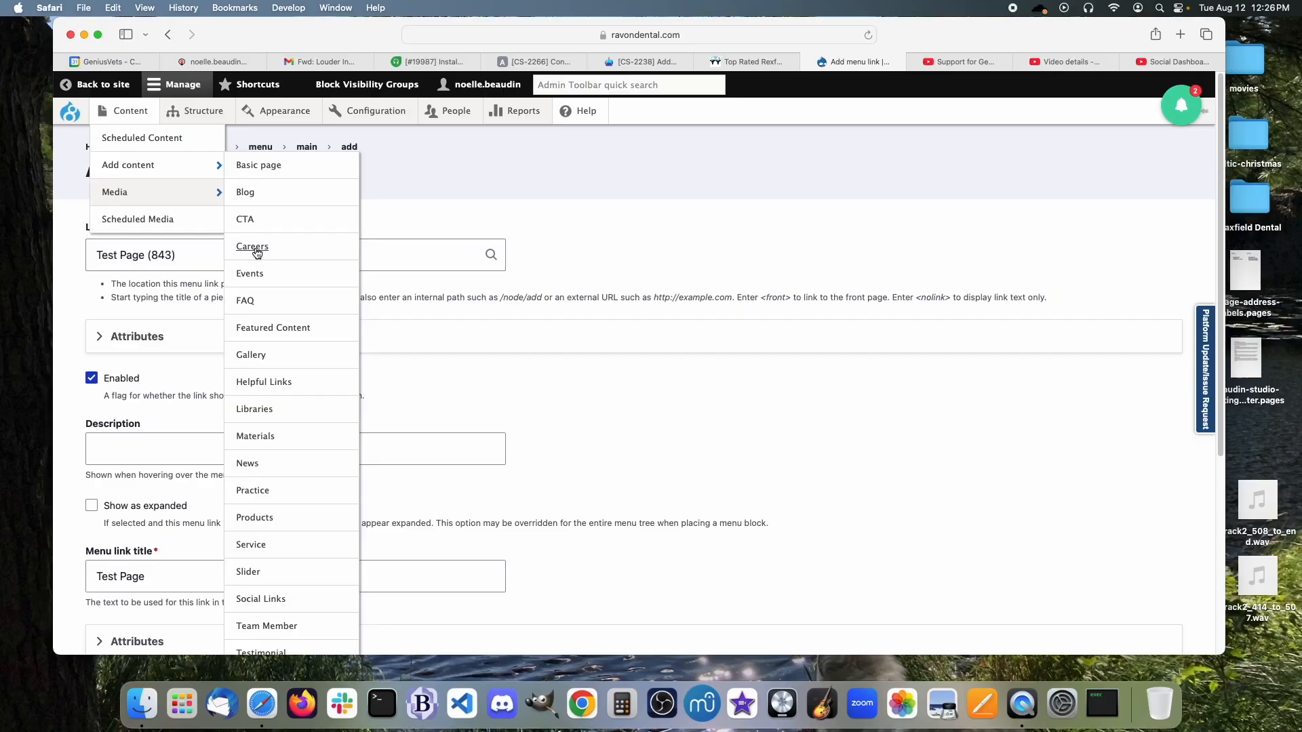
Start a new Service content item and leave its Service Category at None.
click(252, 547)
scroll(697, 421, down, 1)
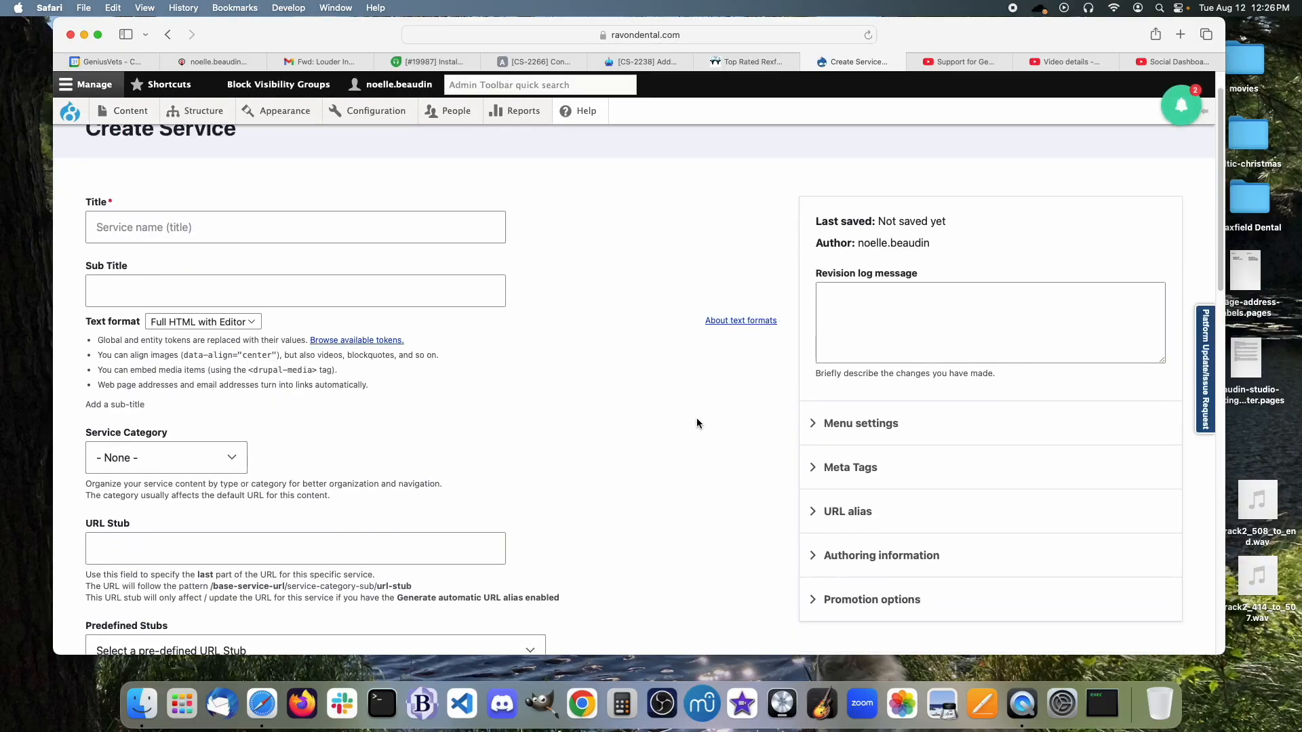
scroll(603, 434, down, 1)
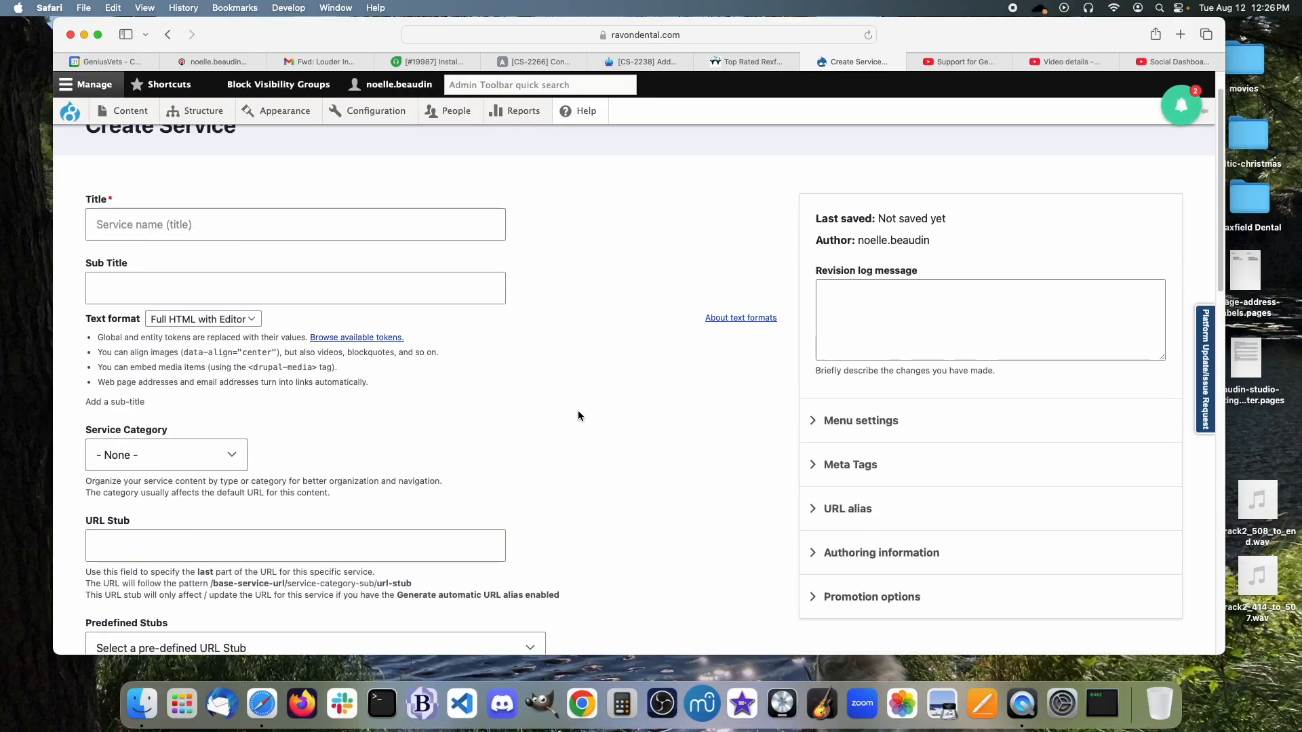
scroll(580, 434, down, 2)
click(219, 421)
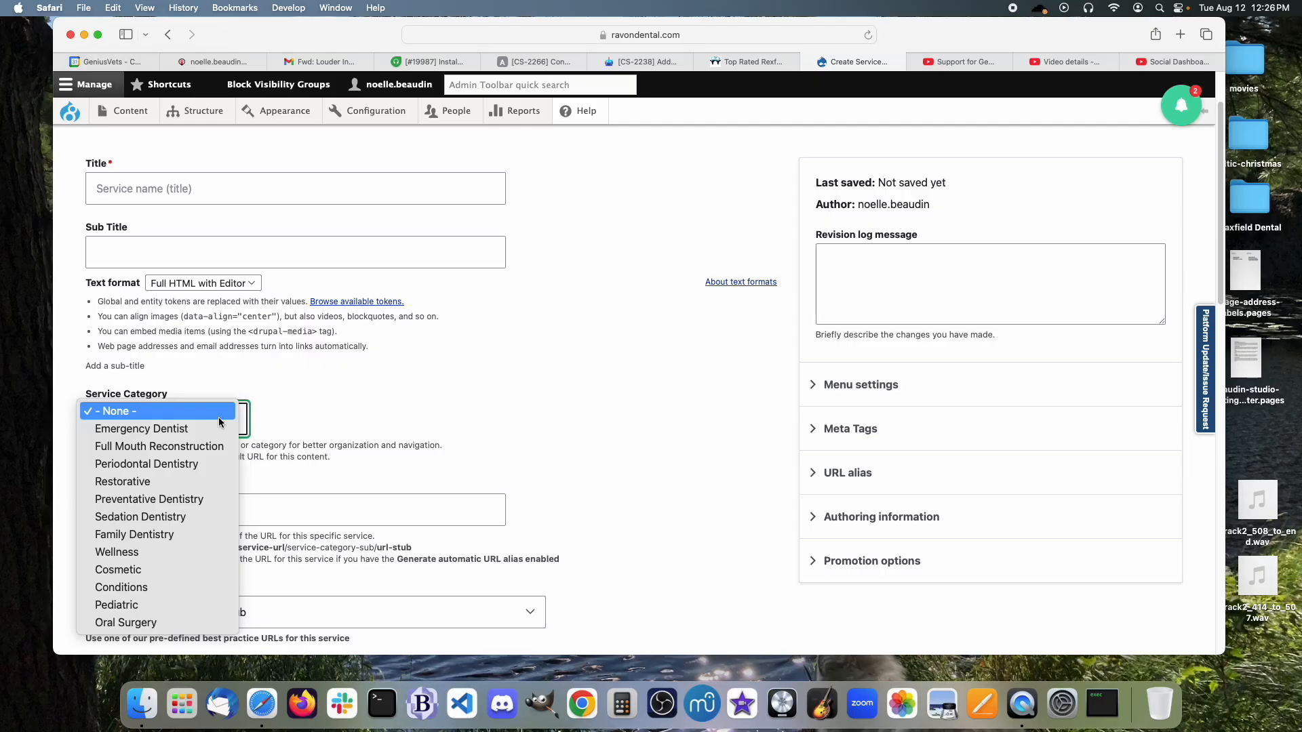
click(219, 420)
Leave the Predefined Stubs and Contribution dropdowns unset, and expand the Media section.
scroll(545, 416, down, 5)
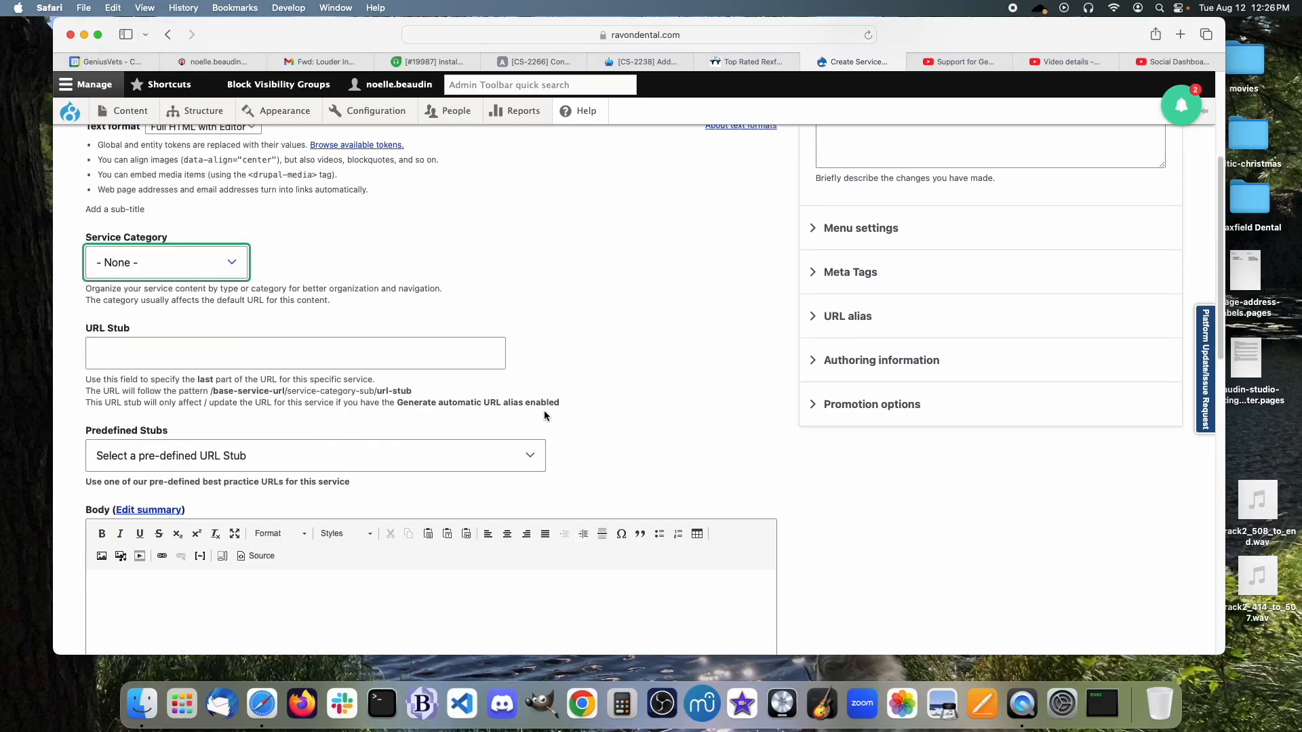
scroll(603, 402, down, 5)
click(456, 292)
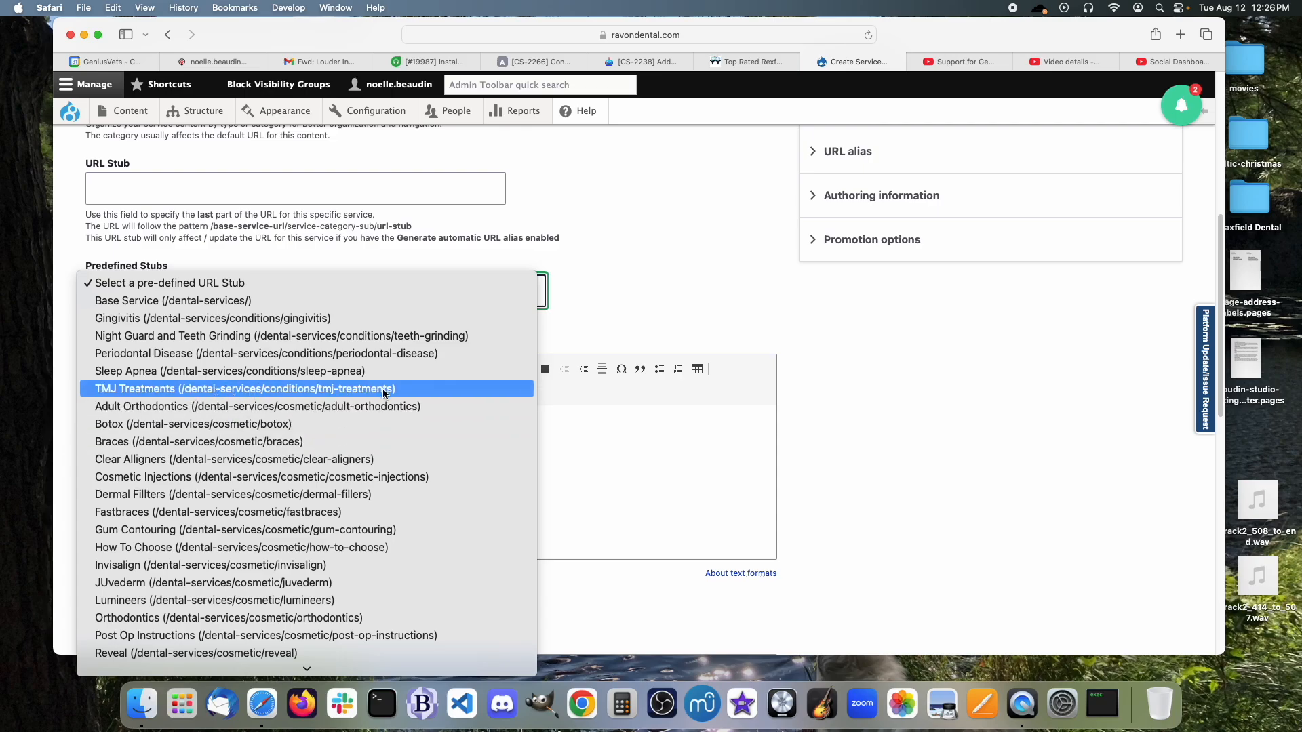
click(673, 293)
scroll(672, 297, down, 10)
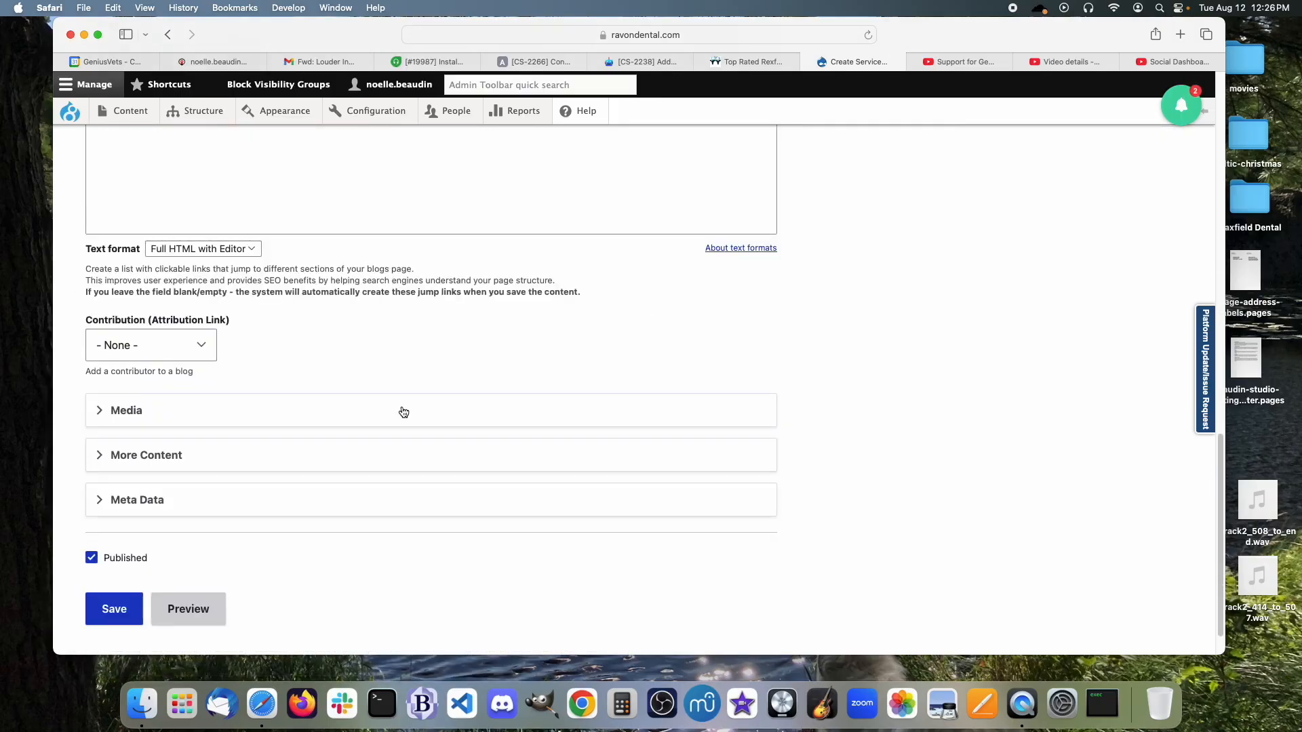
click(179, 358)
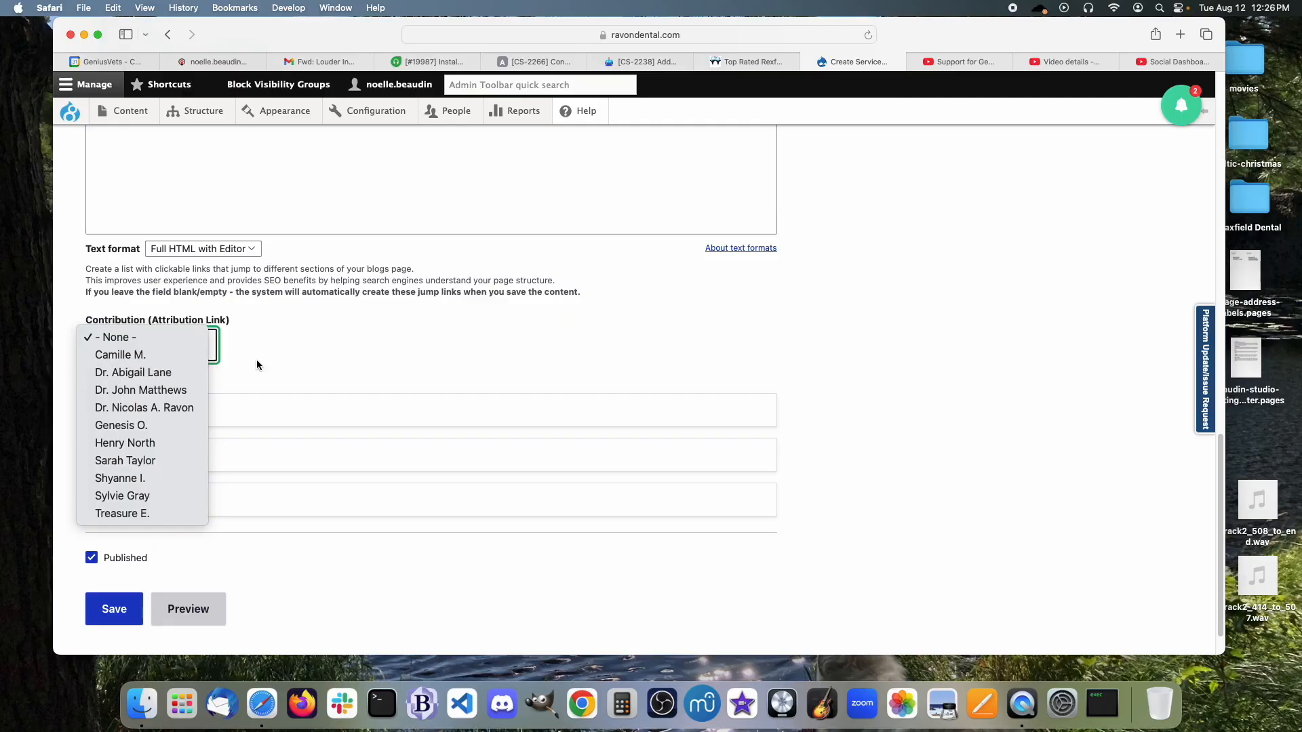
click(348, 357)
click(116, 417)
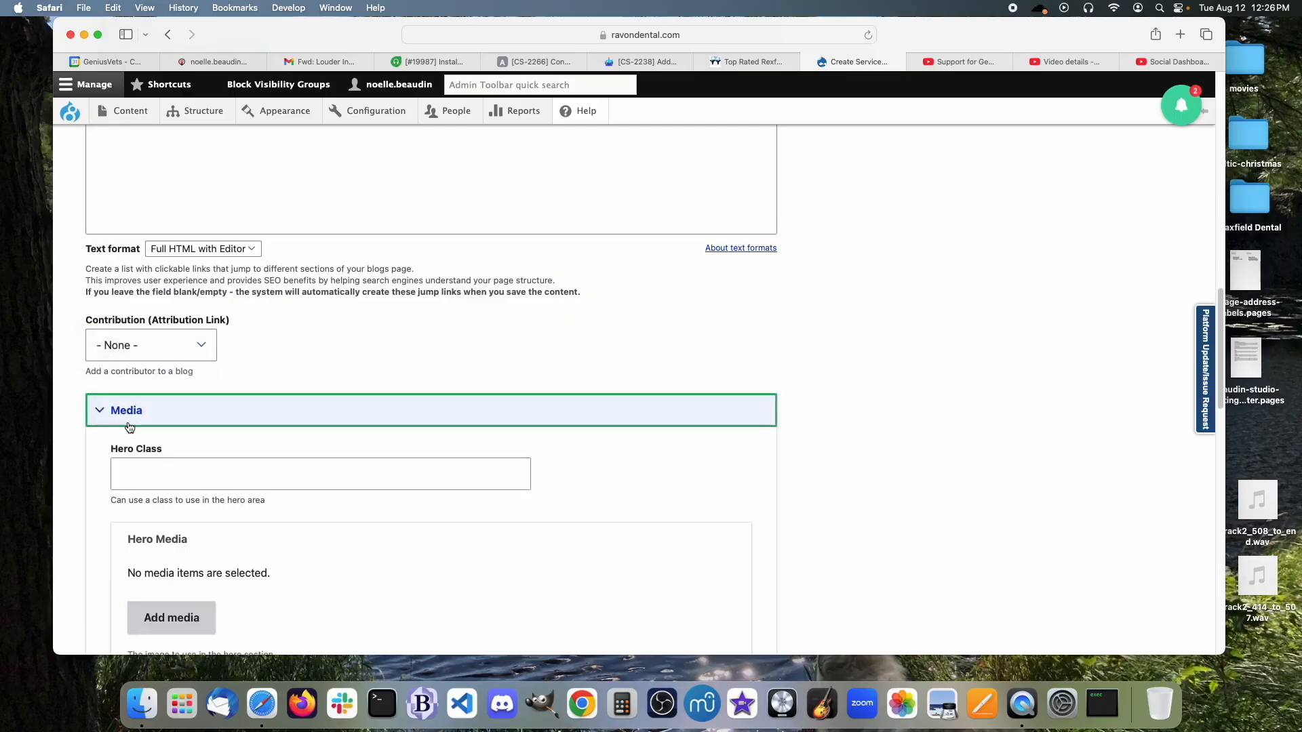
scroll(116, 420, down, 10)
scroll(206, 469, down, 3)
scroll(206, 469, up, 15)
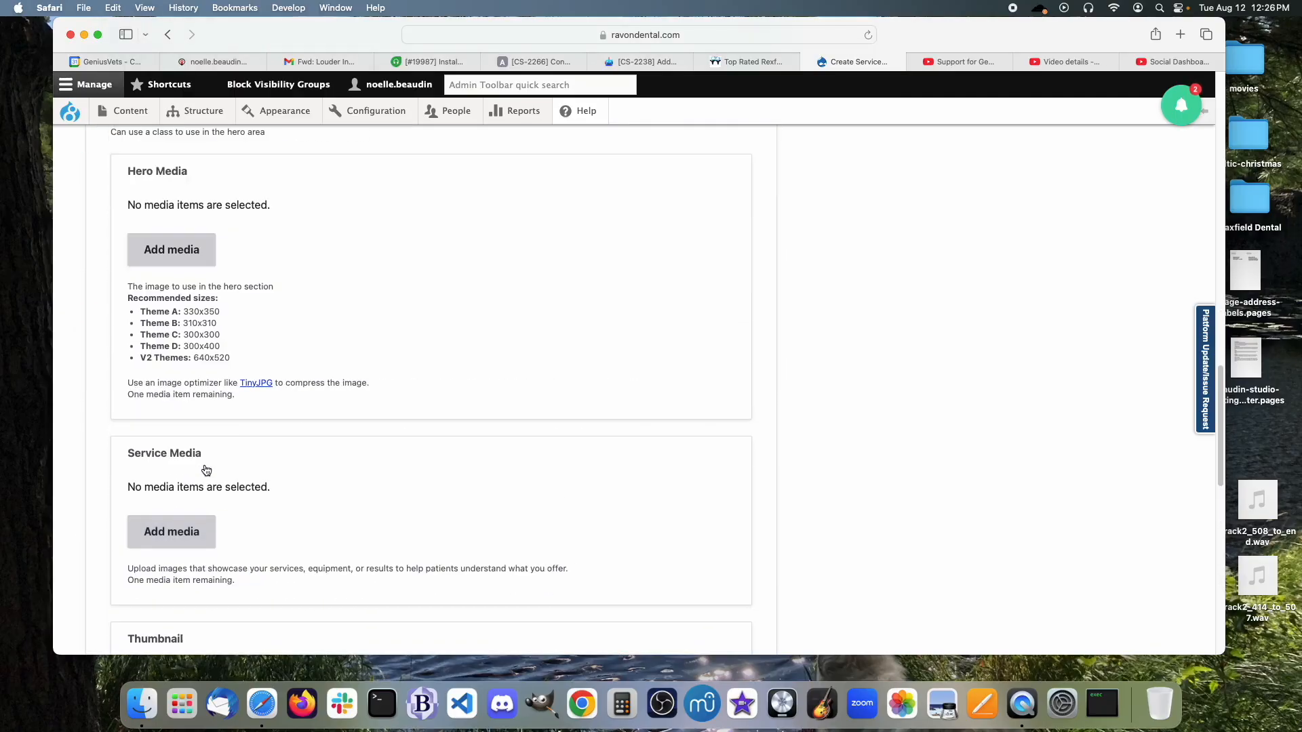
scroll(206, 470, down, 2)
Enter 'This is where you would type the content out.' in Body and set Text format to Full HTML.
click(241, 536)
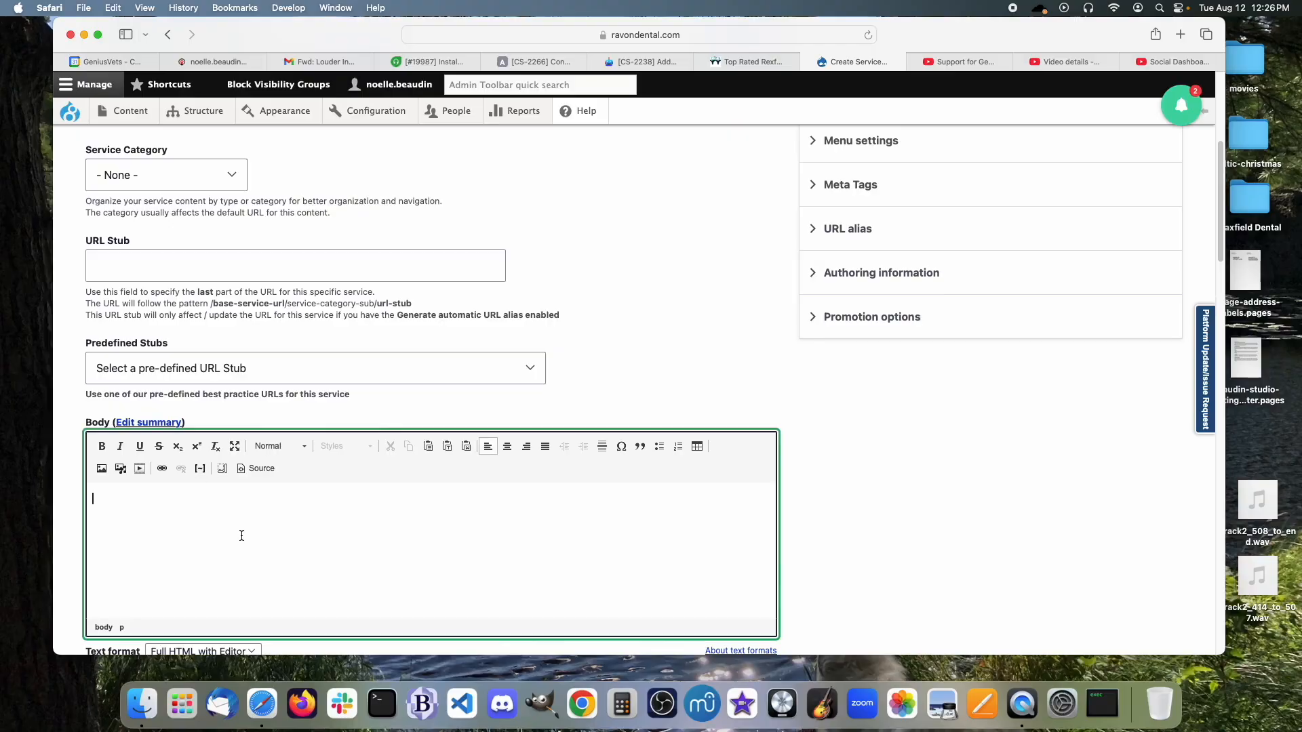
text(This is where you would type the content out.)
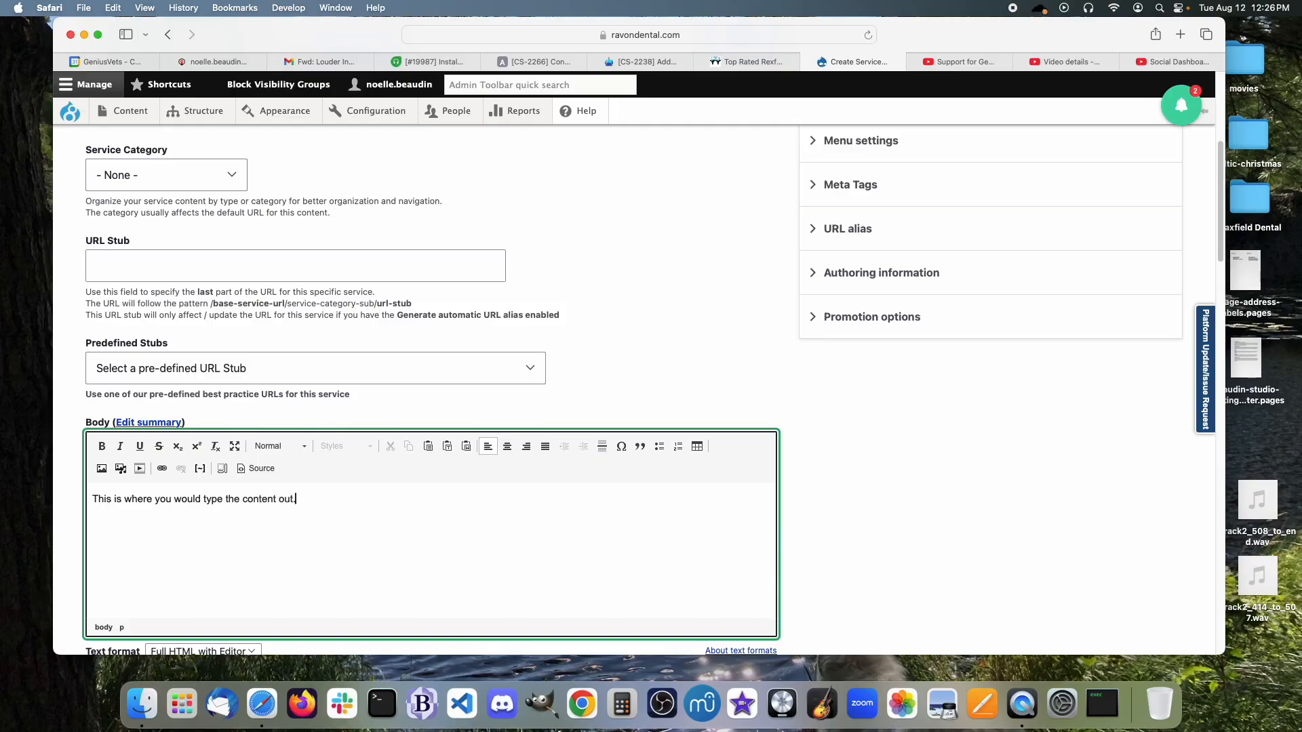
scroll(252, 514, down, 2)
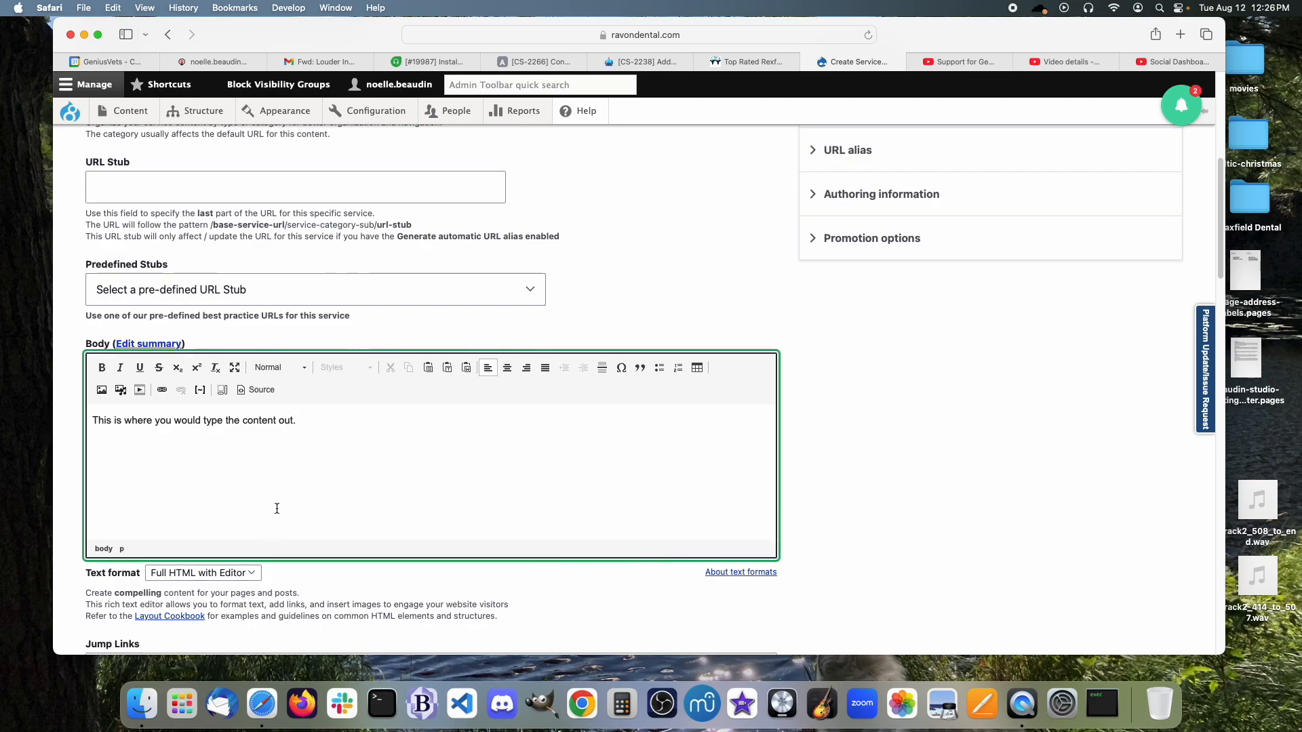
scroll(276, 509, down, 1)
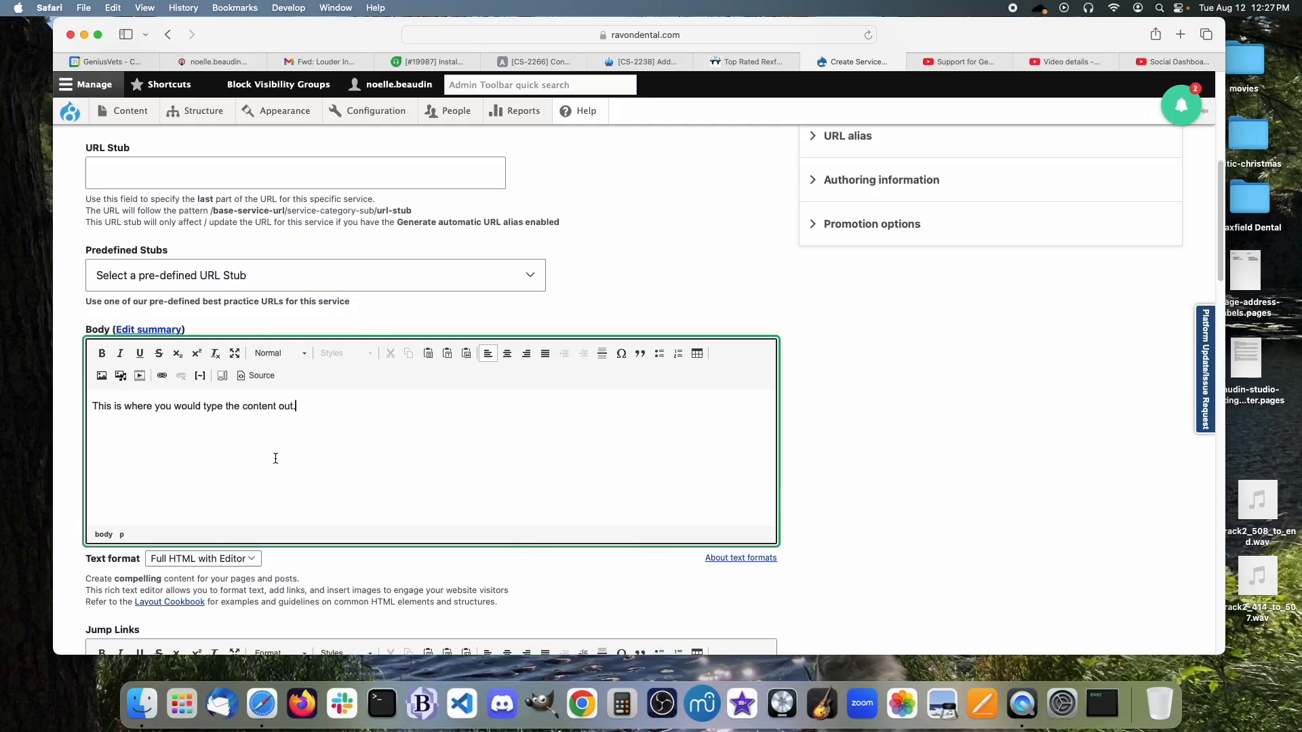
click(244, 560)
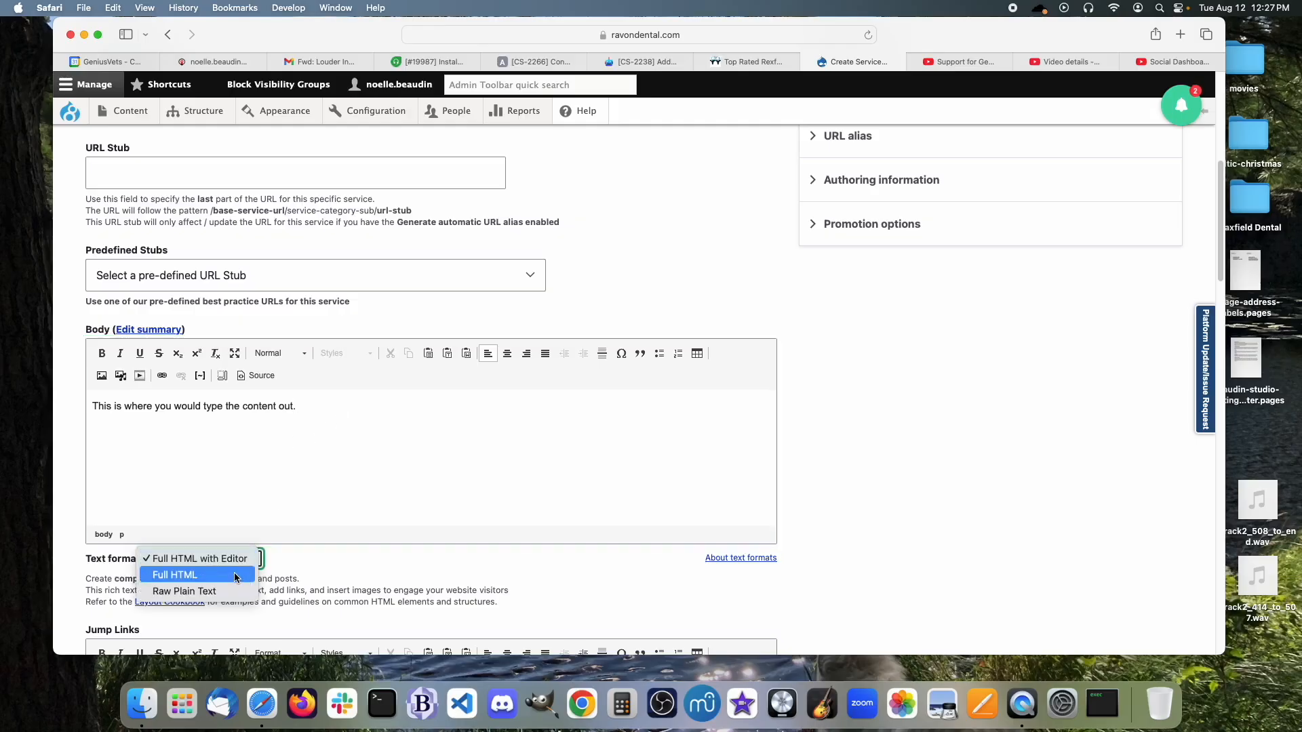
click(235, 575)
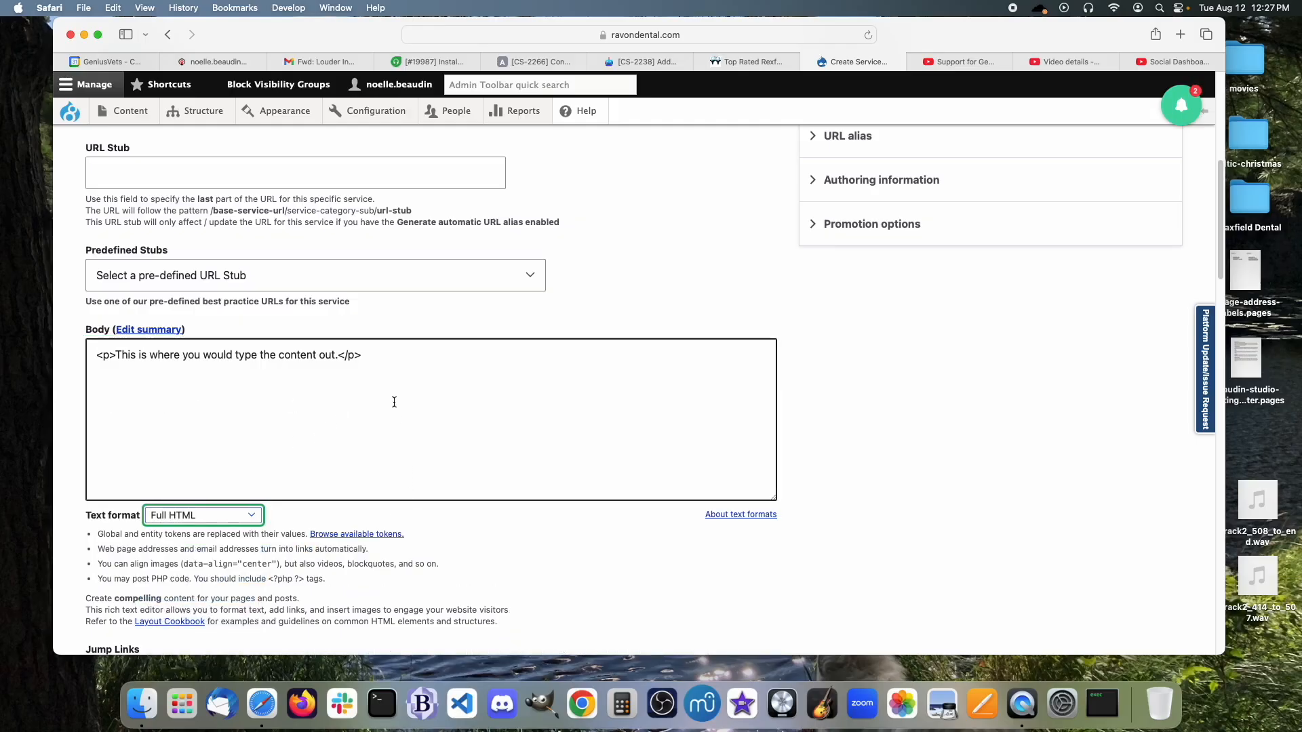
Add an unordered list with the item 'this is a list' to the Body HTML.
click(193, 519)
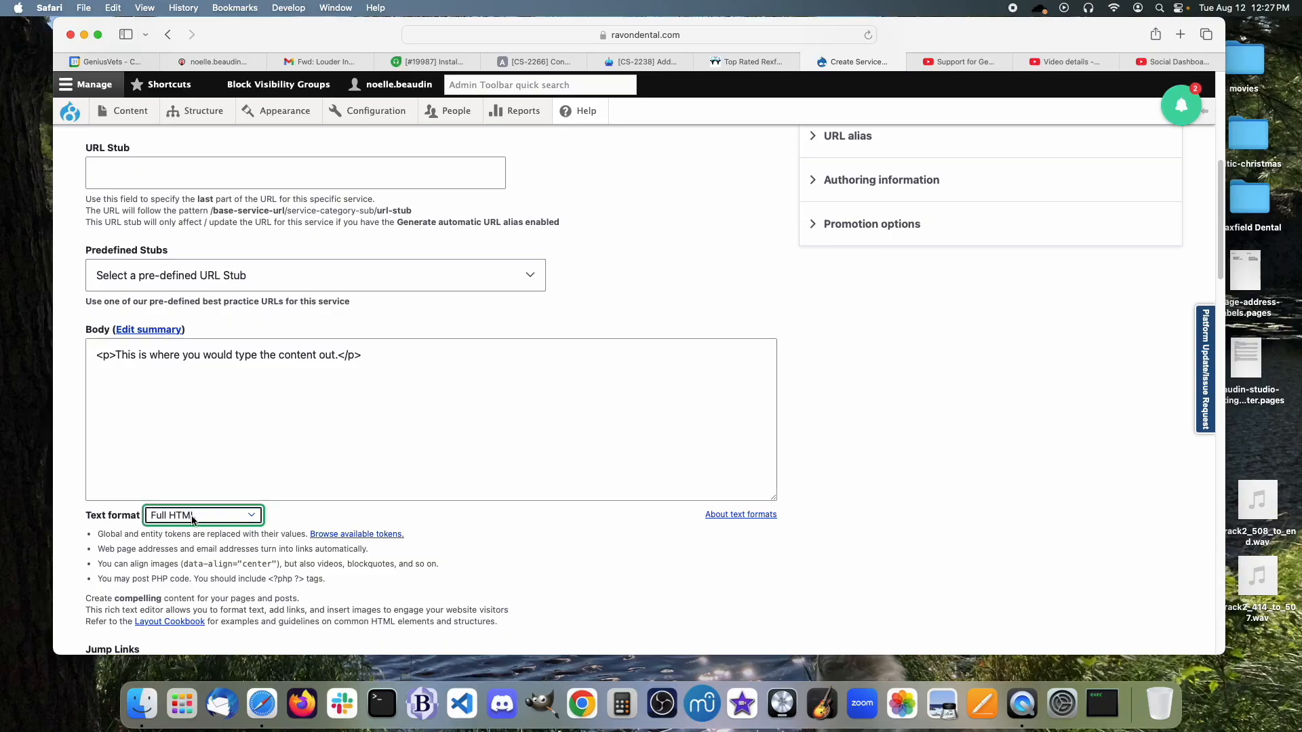
click(393, 434)
click(413, 361)
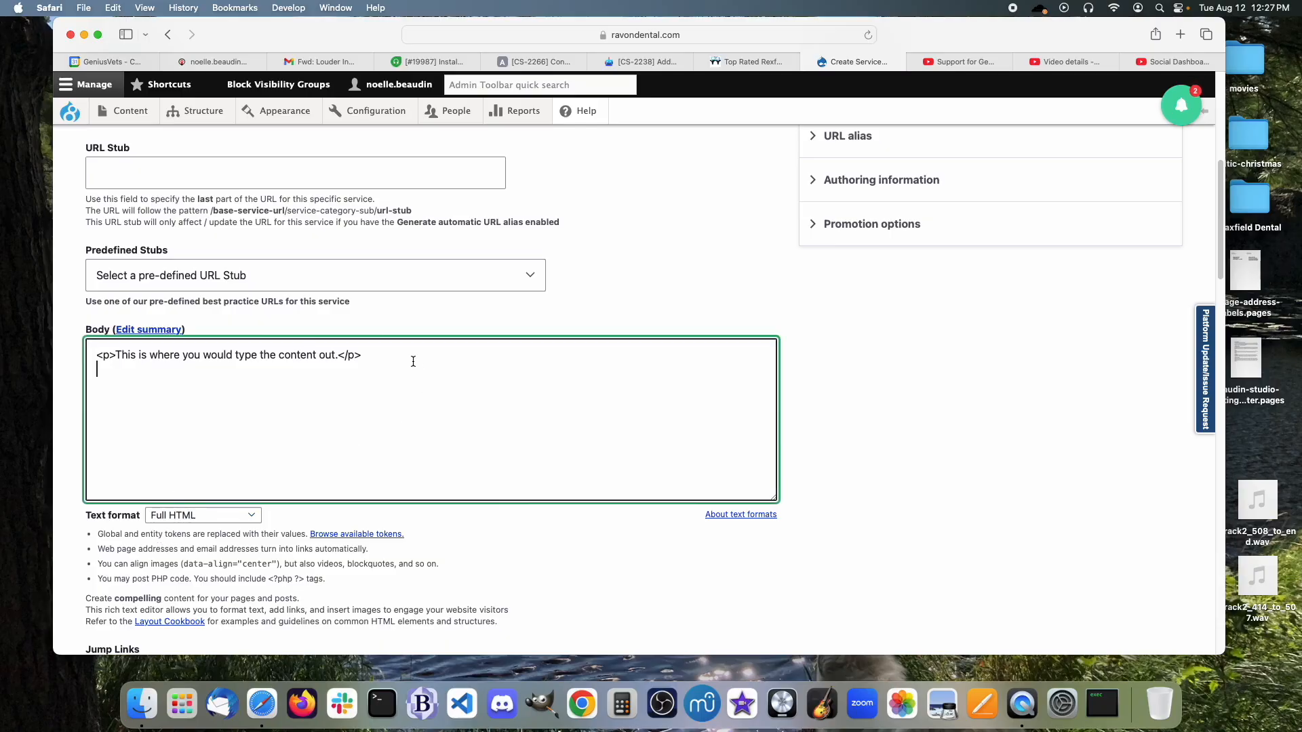
text(<uil>)
key(BackSpace)
key(BackSpace)
key(BackSpace)
text(l>)
key(Return)
text(<li>this is a list</li>)
key(Return)
text(<)
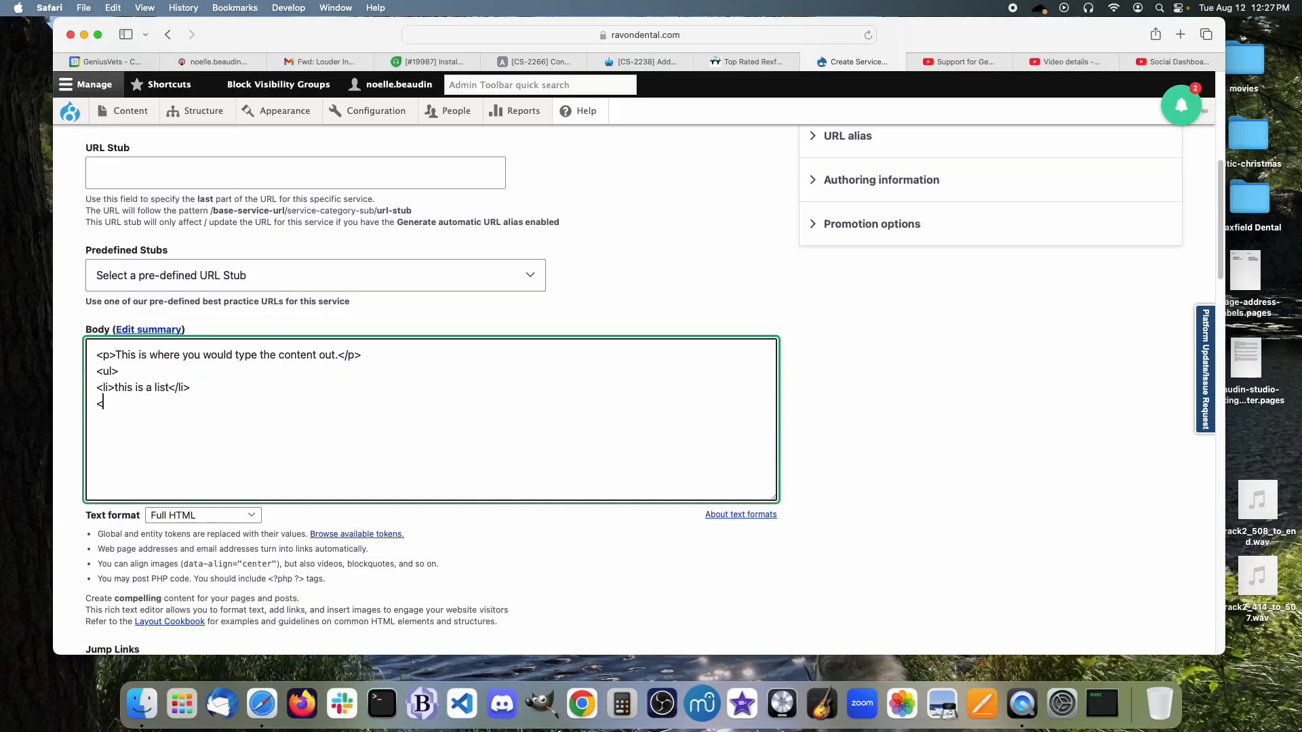
text(/ul>)
key(Return)
text(<h2>This is Heading 2)
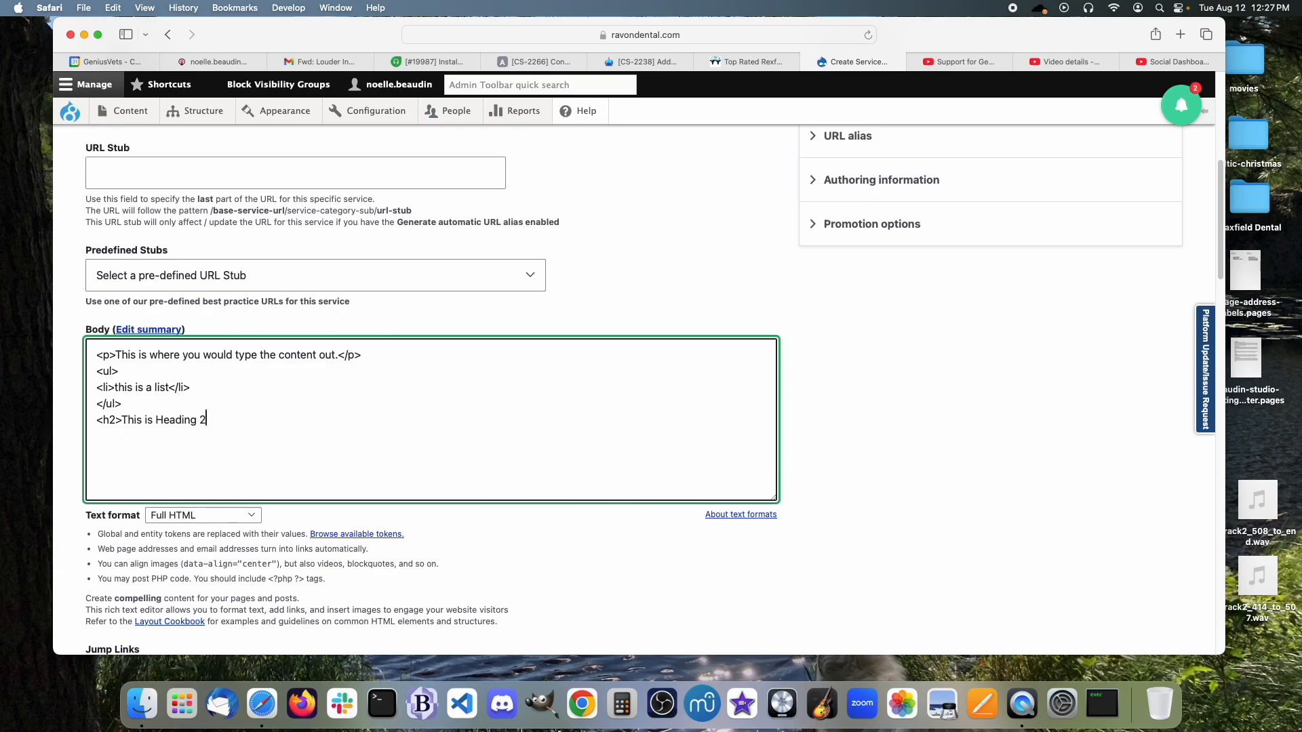
text(</h2><h3>)
key(BackSpace)
key(BackSpace)
key(BackSpace)
key(BackSpace)
text(<p>this)
text( is a para)
text(grpah)
key(BackSpace)
key(BackSpace)
key(BackSpace)
text(raph</p>)
key(Return)
text(<a)
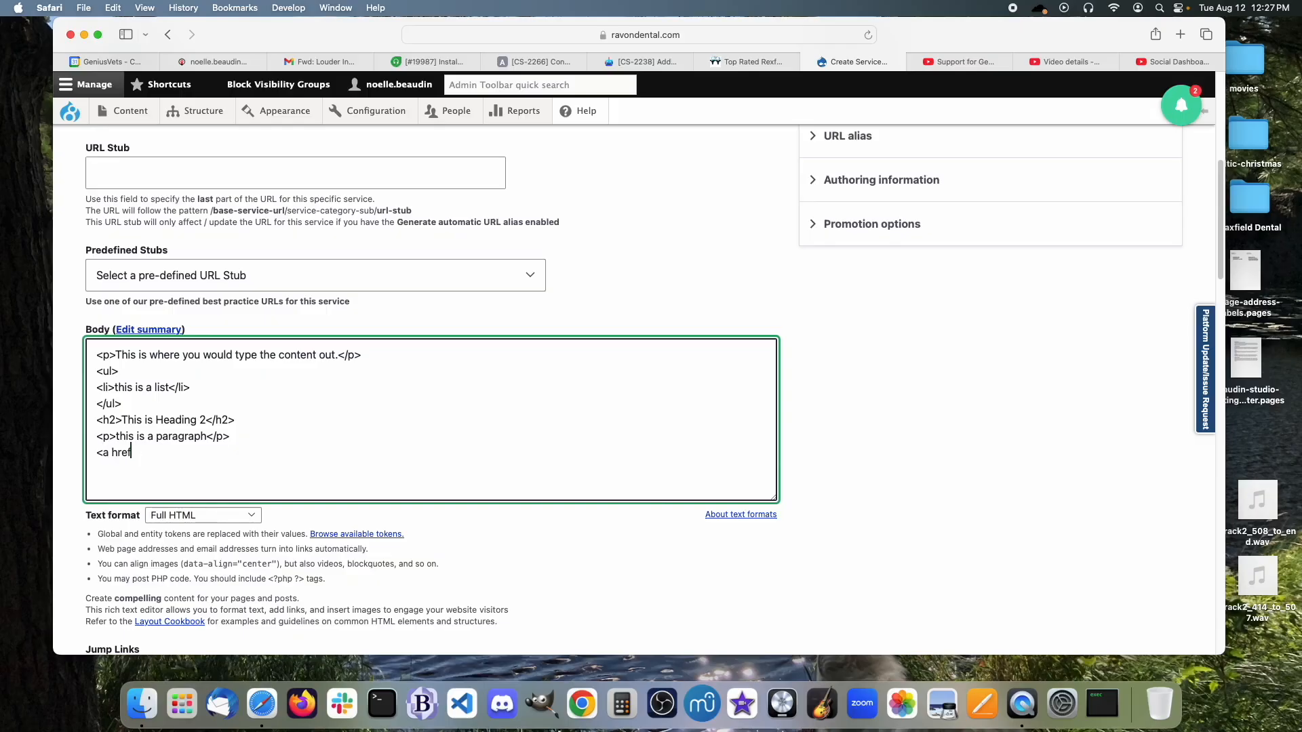
text(="https://www.w3cs.com">)
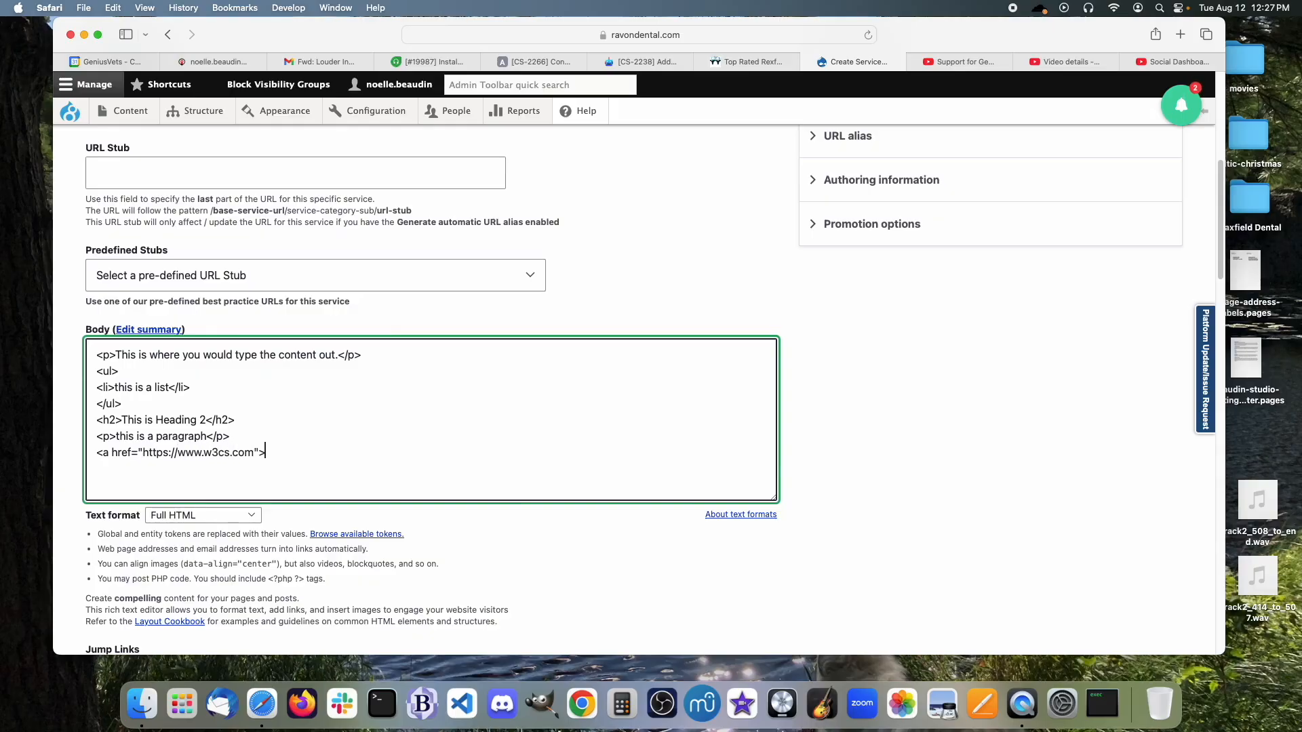
text( target="_blank">This is an off)
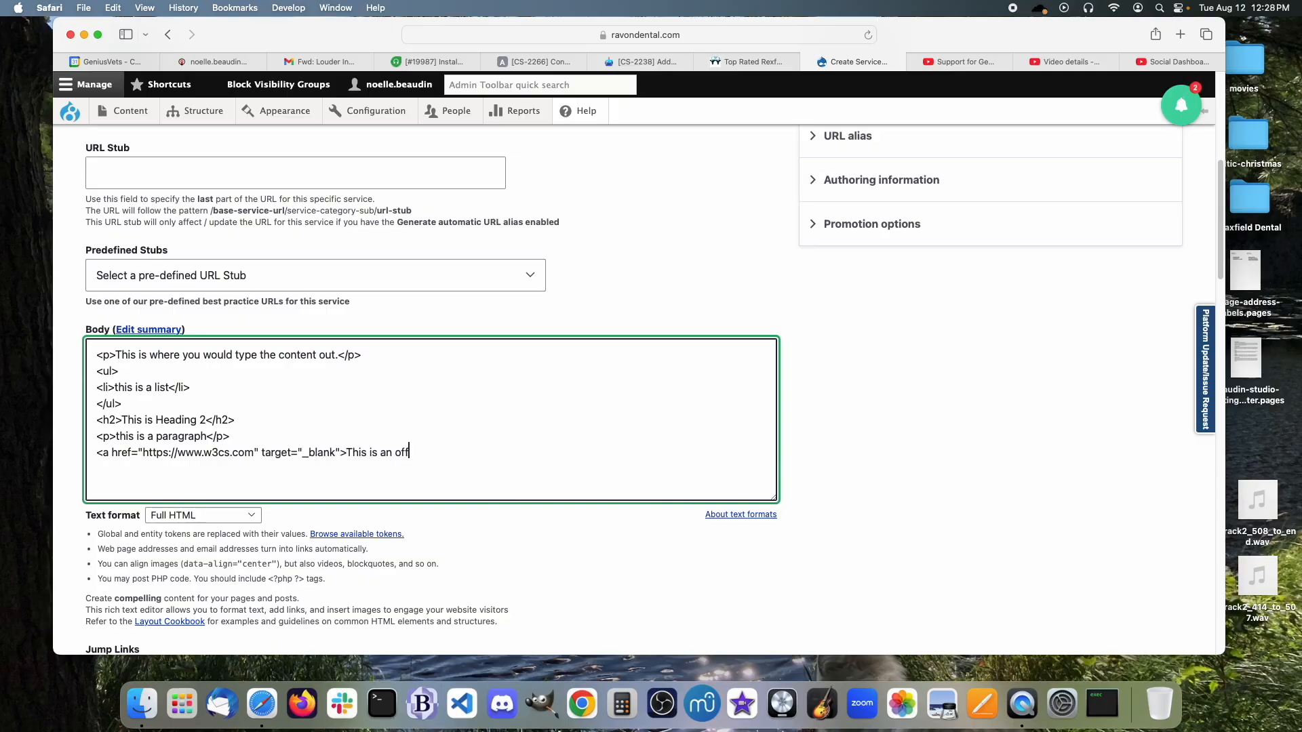
text(site link</)
Type an img tag for imagefile.jpg styled float:left and width:50%.
text(<img src-)
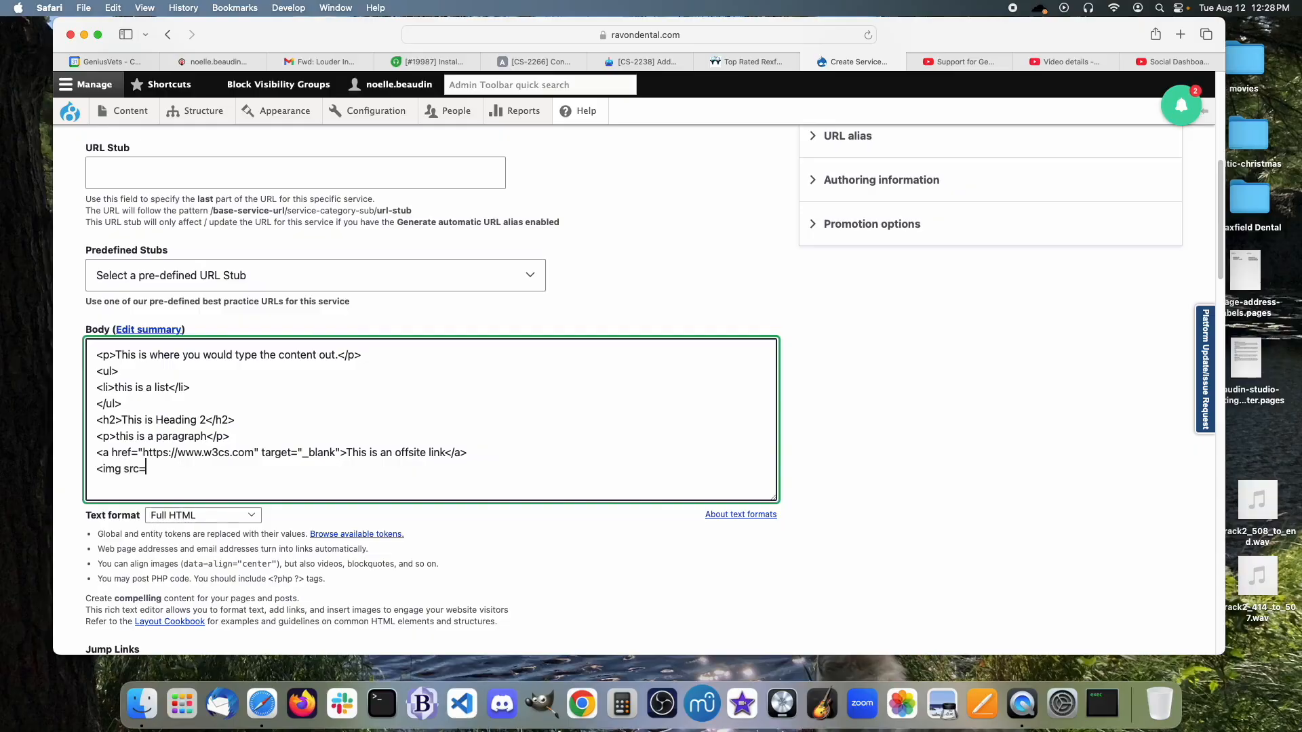
text(")
text(image)
text(file.)
text(jhpg)
key(BackSpace)
key(BackSpace)
text(pg" style="floa)
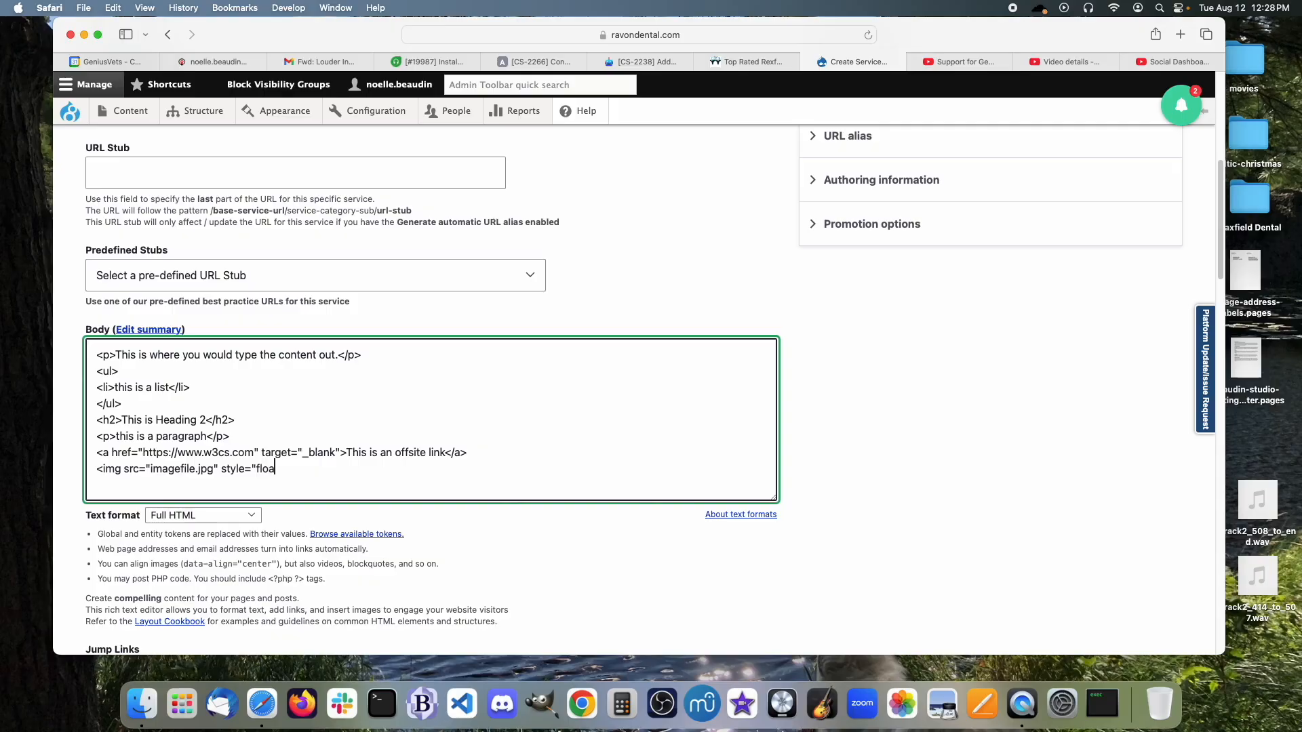
text(t:left;width:50%"> />)
Move the image tag onto a new line directly after the first paragraph.
drag(384, 469, 73, 468)
key(cmd+c)
key(BackSpace)
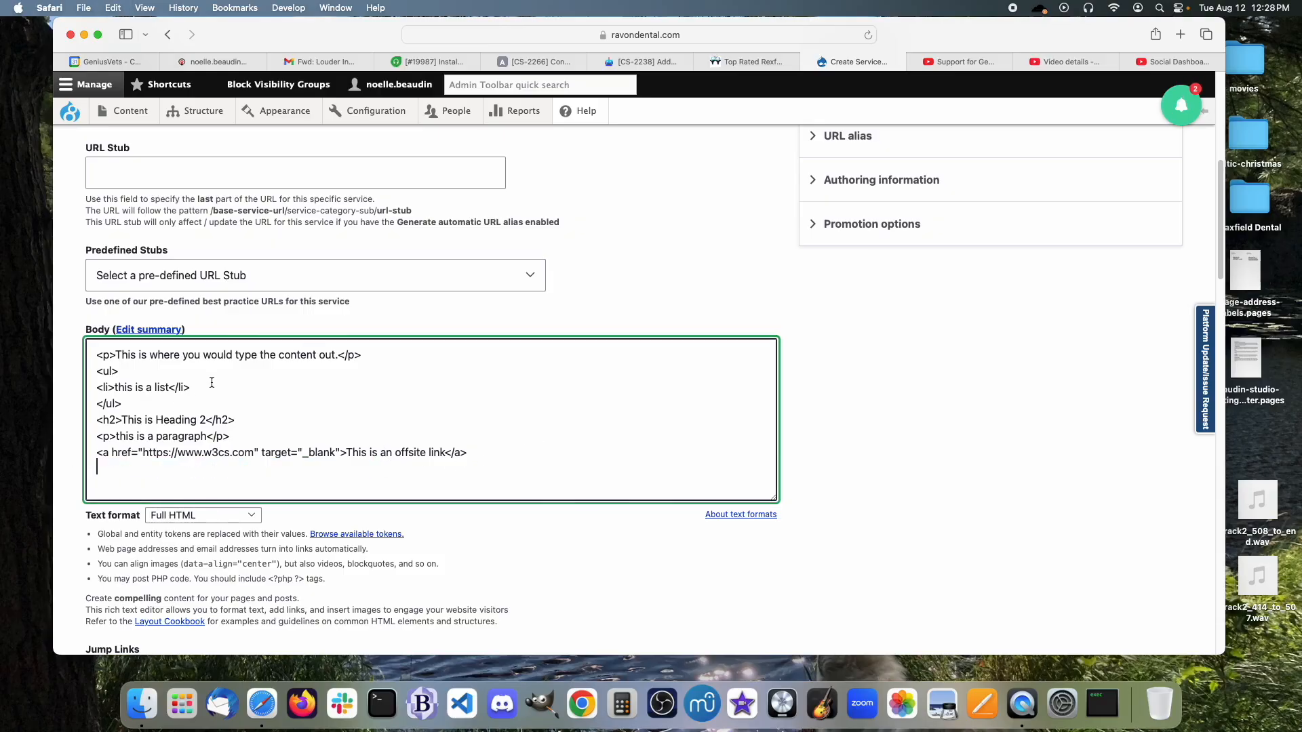
click(385, 356)
key(Return)
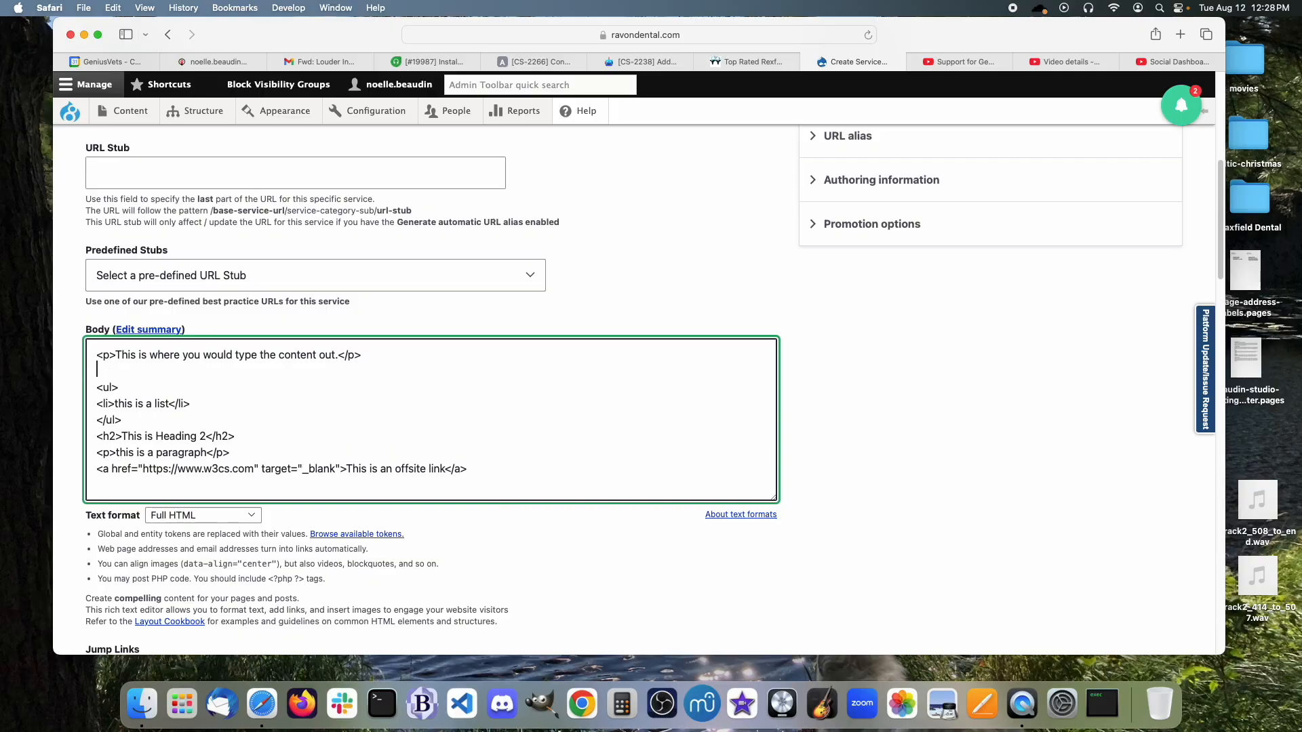
key(cmd+v)
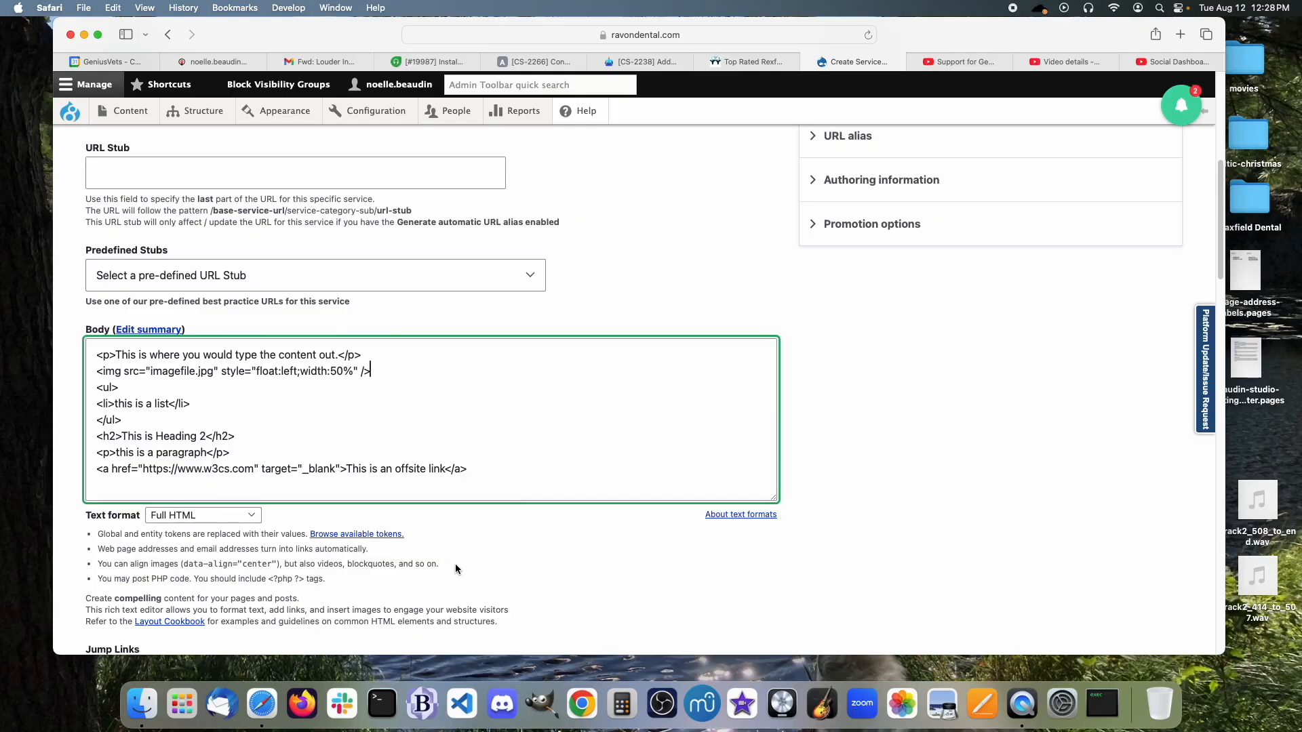
scroll(457, 564, up, 10)
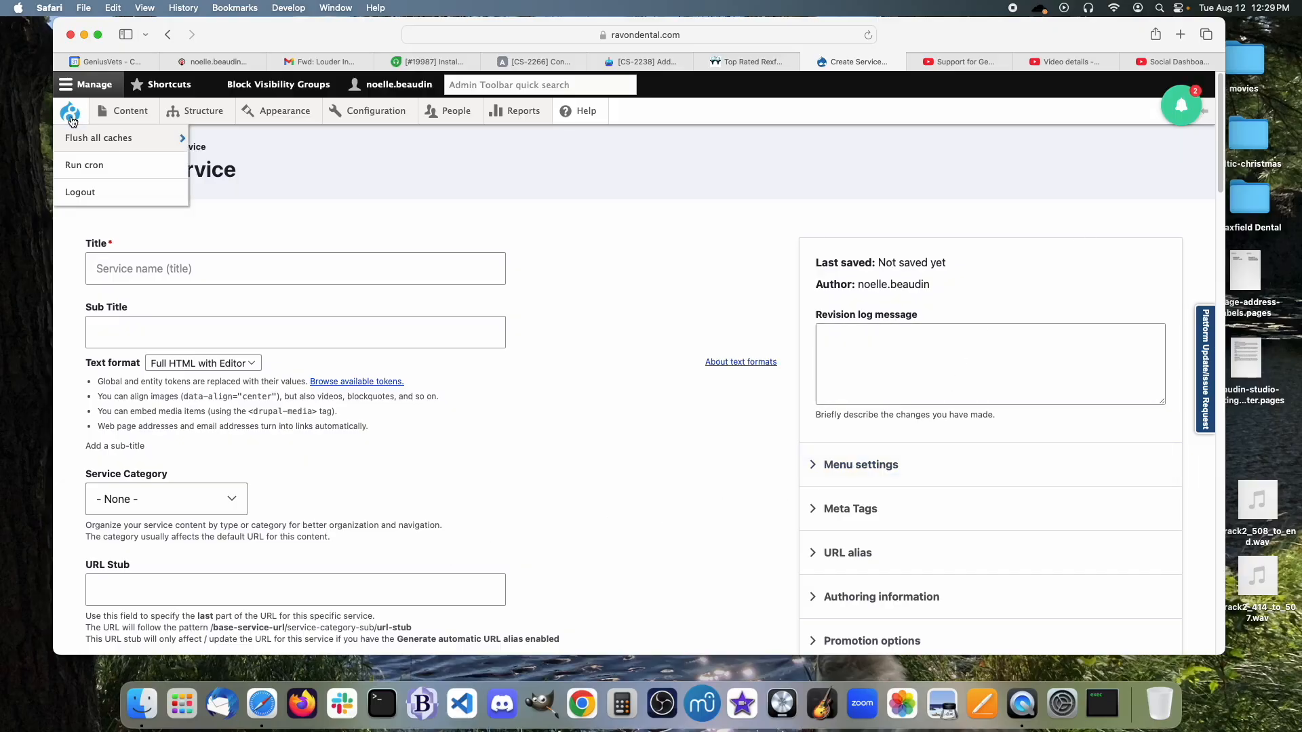
Go to the site's Content overview list from the admin toolbar.
mouse_move(144, 116)
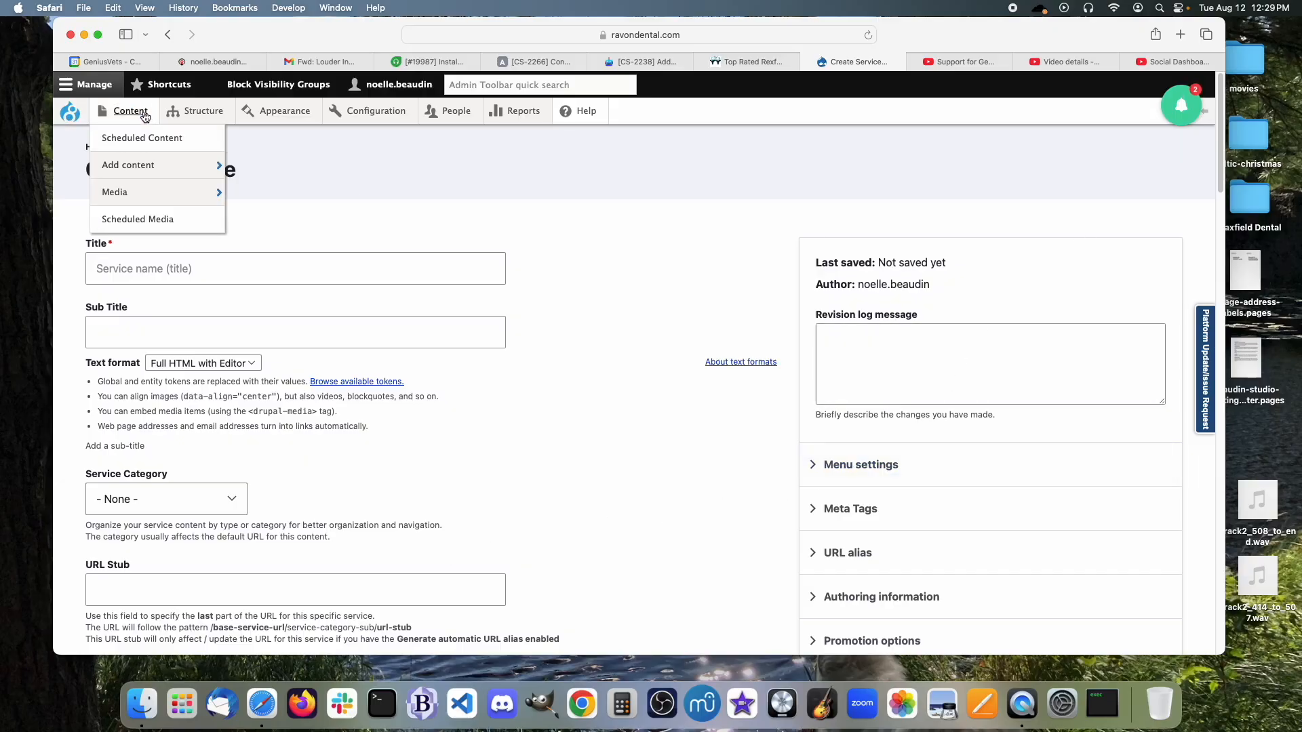
click(136, 114)
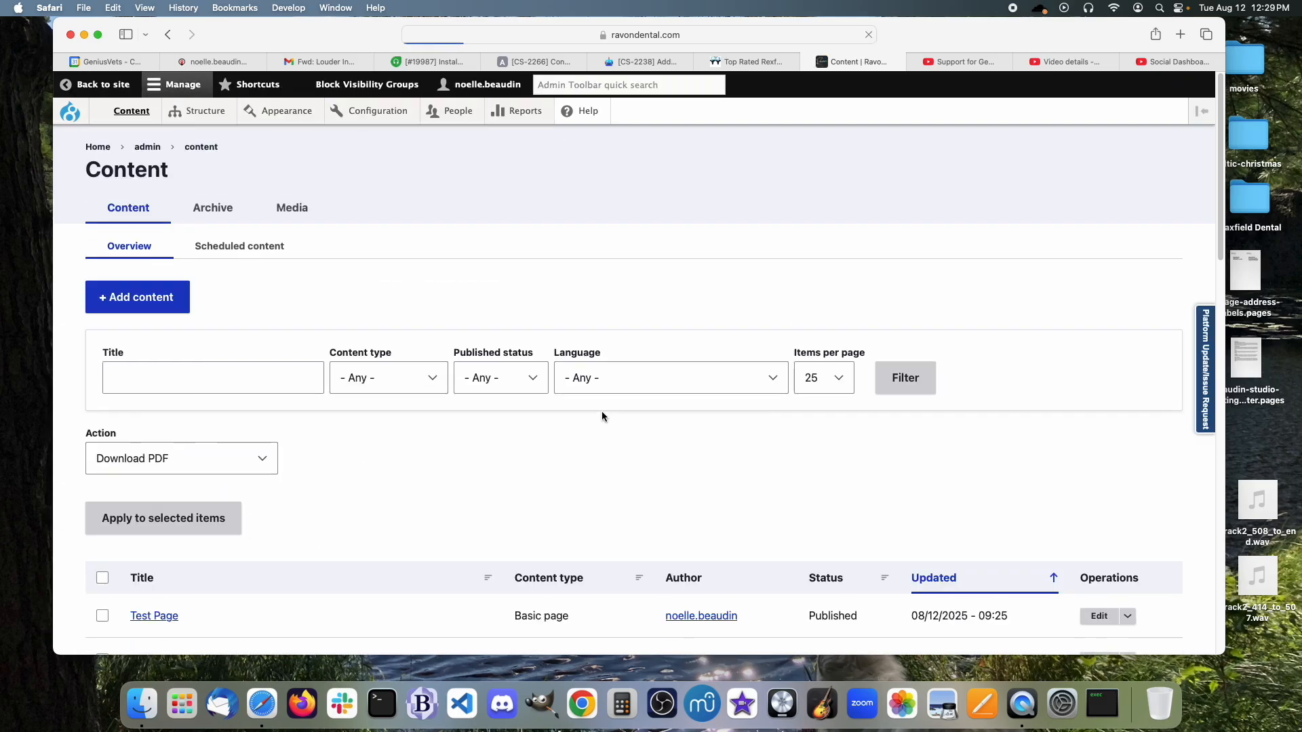
scroll(601, 411, down, 5)
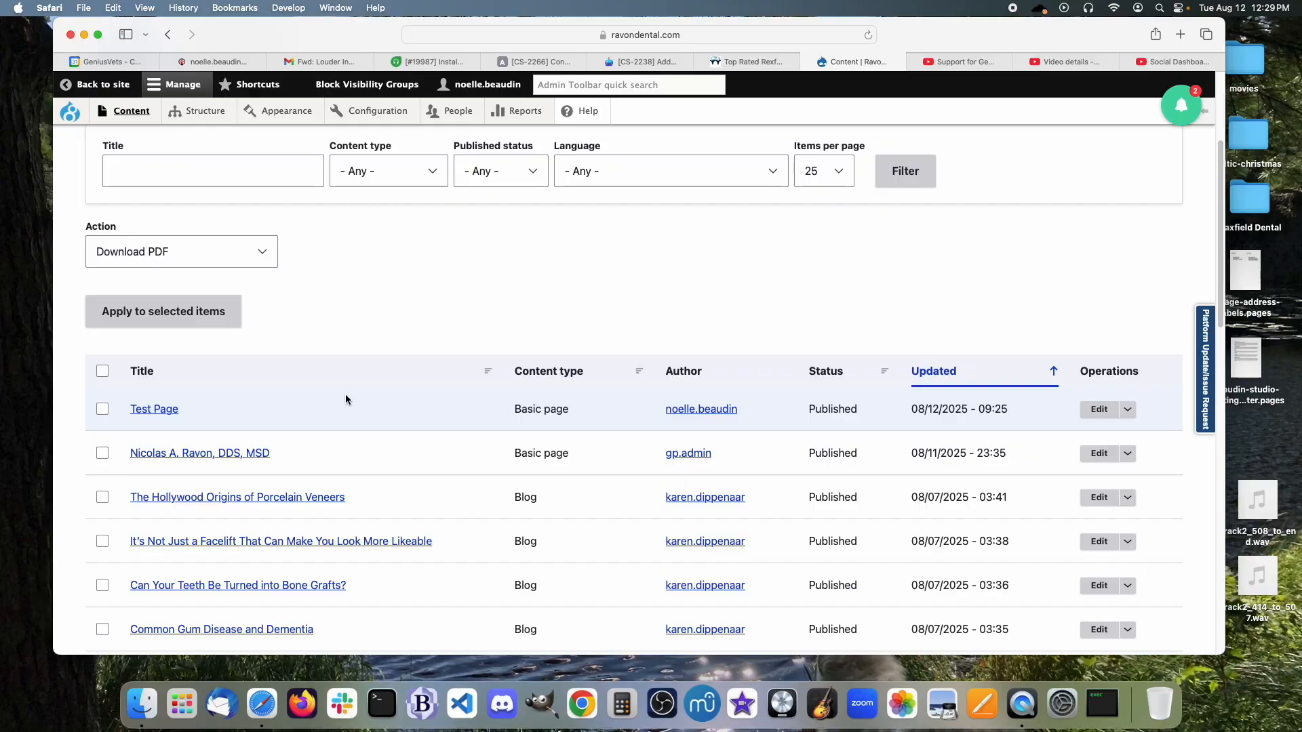
mouse_move(130, 114)
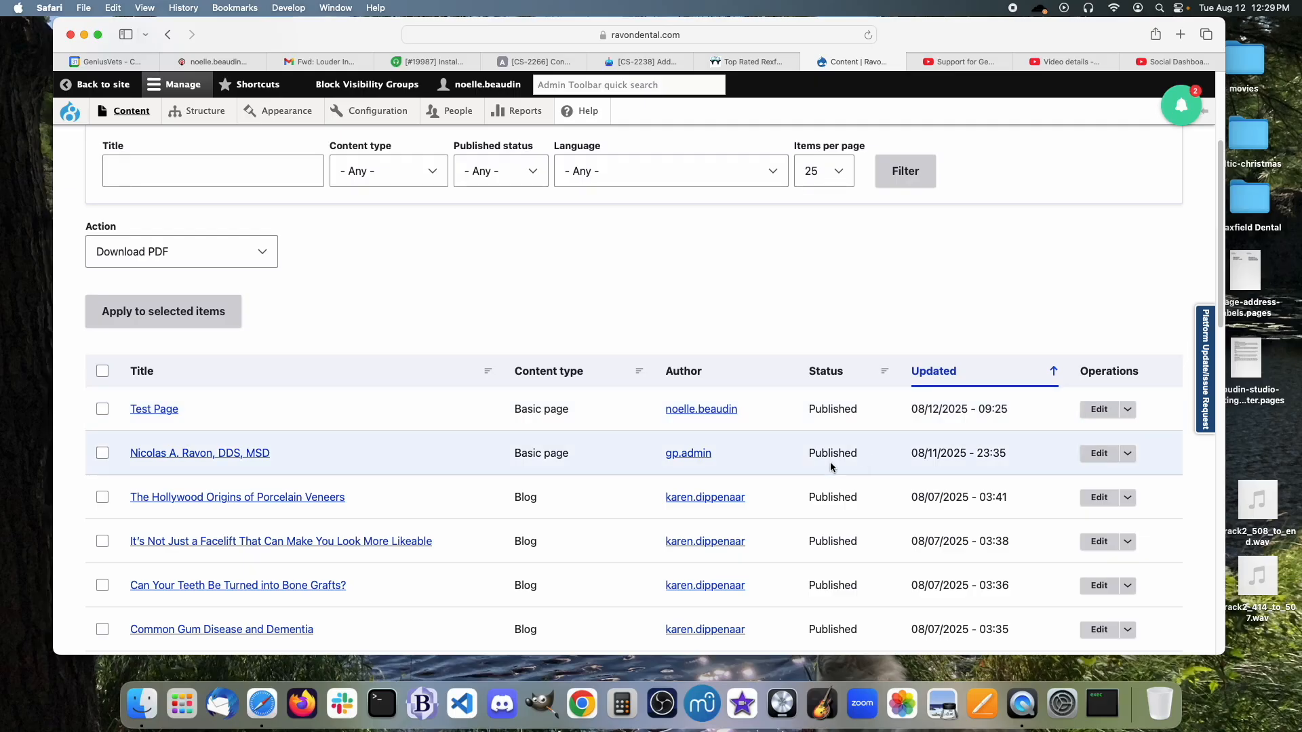
scroll(628, 508, up, 5)
scroll(628, 509, down, 3)
scroll(629, 510, up, 3)
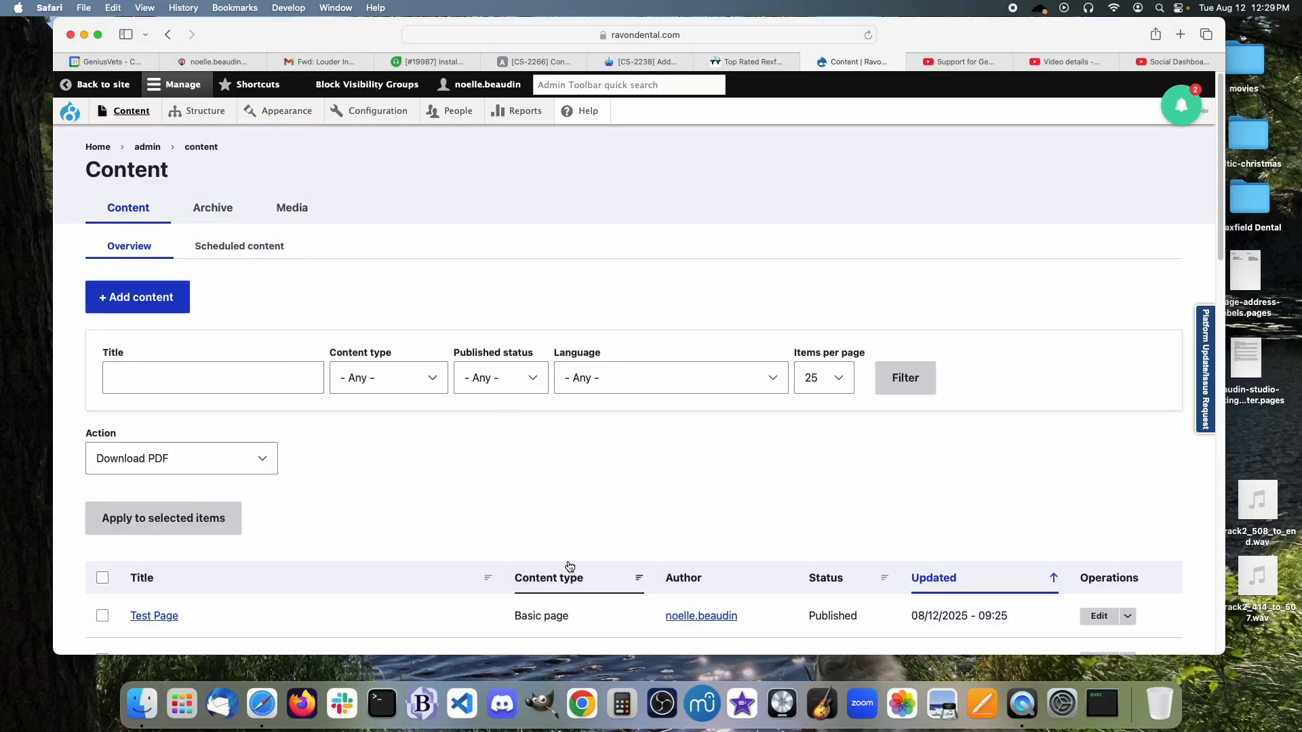
Filter the content list to the Basic page content type.
click(429, 383)
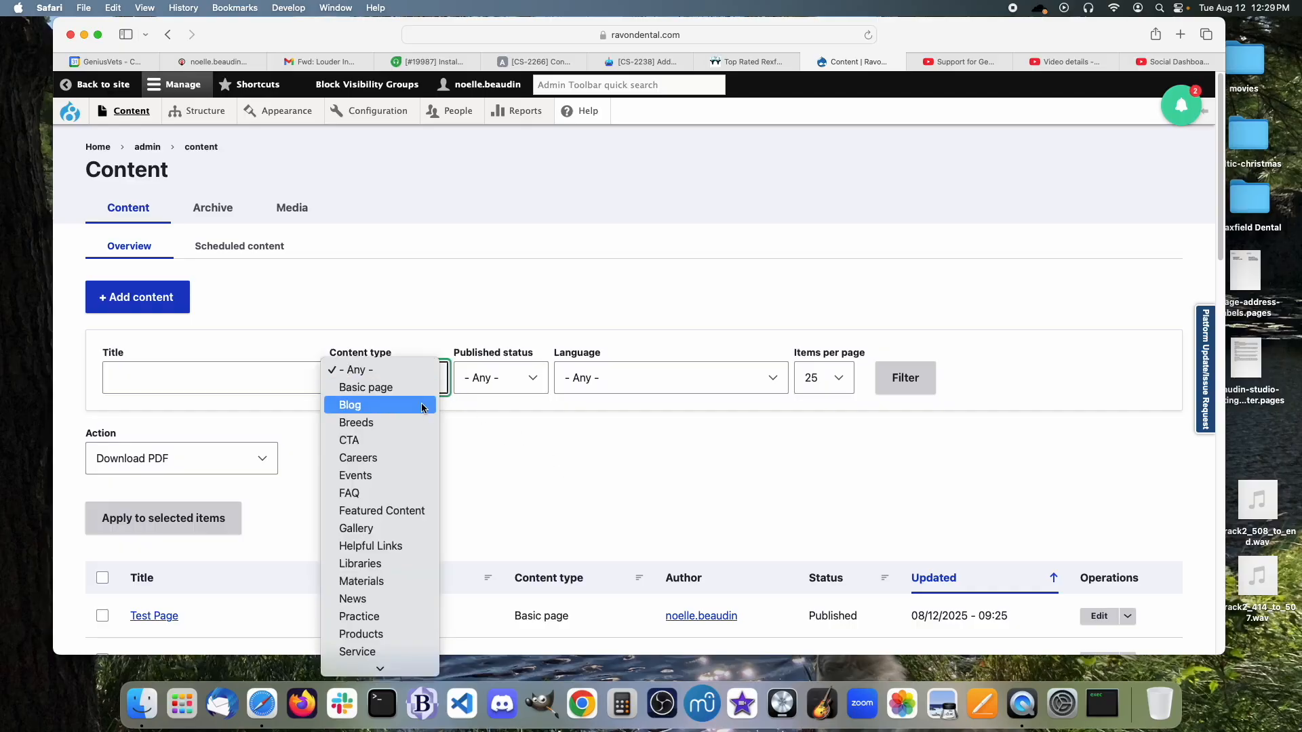
click(555, 383)
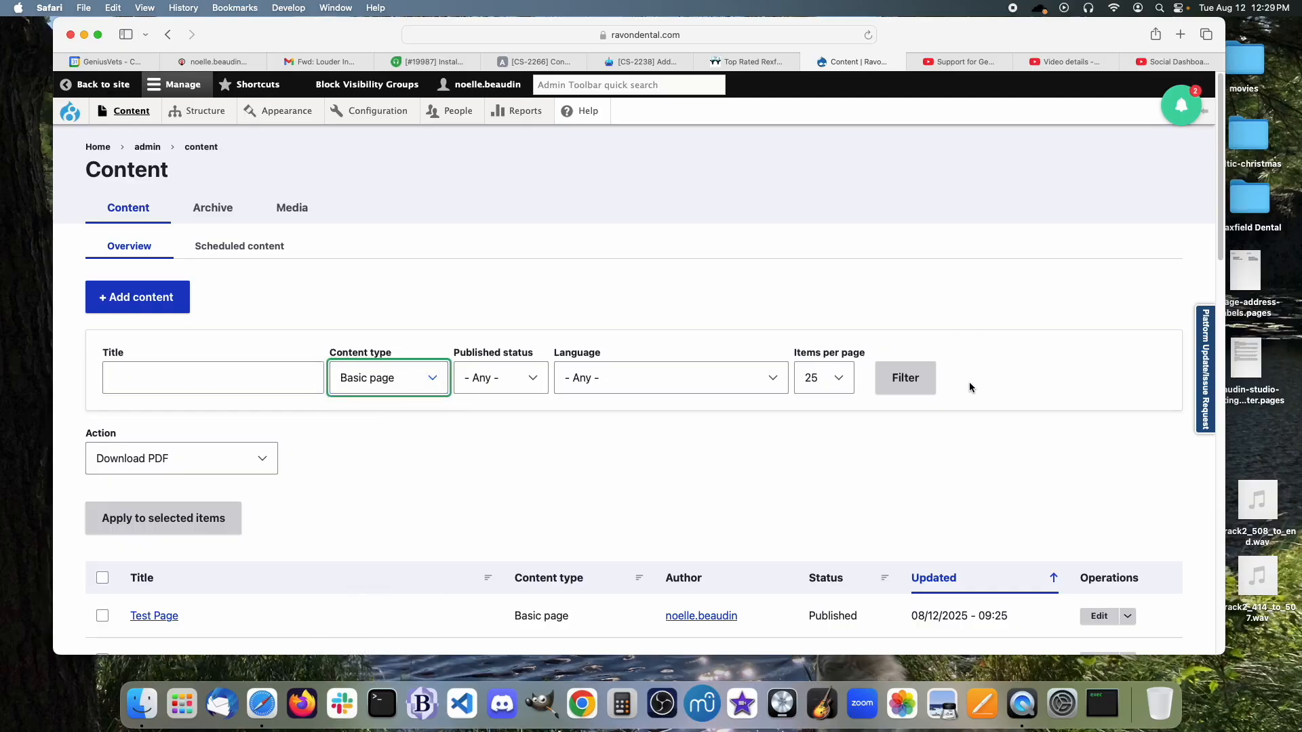
click(922, 381)
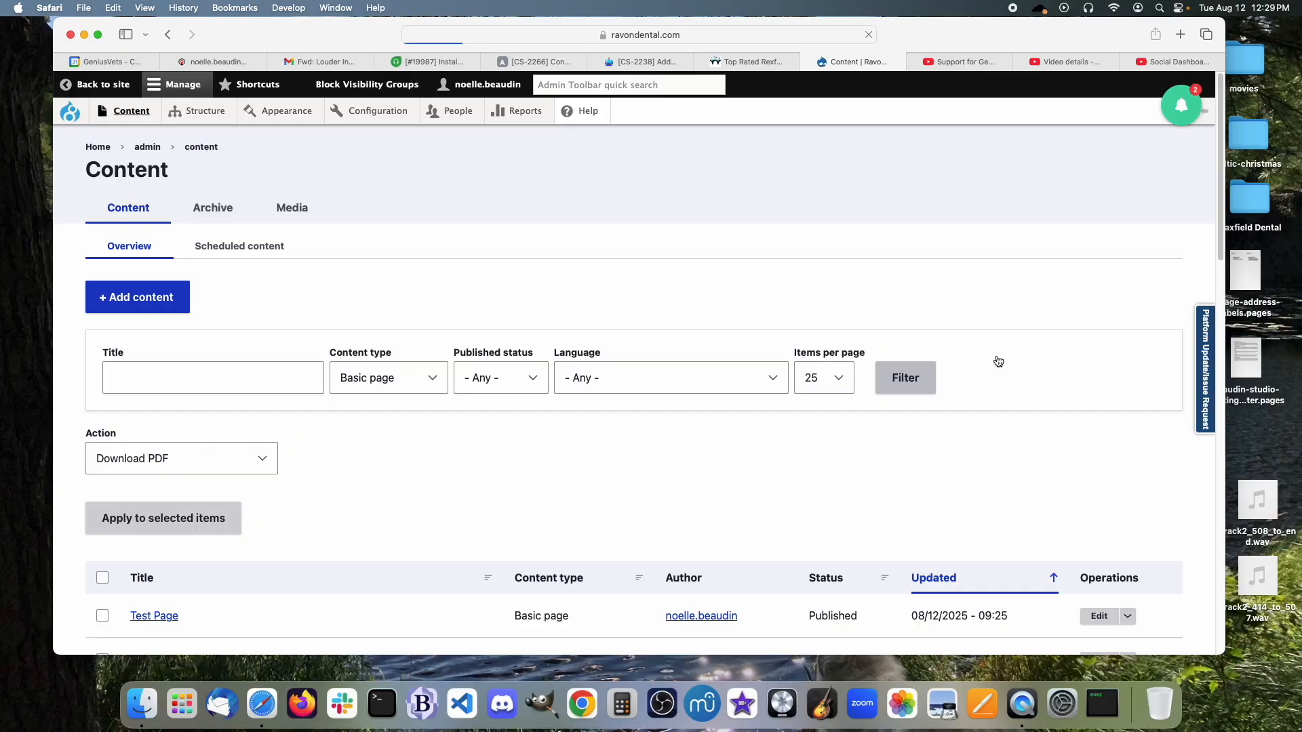
scroll(996, 360, down, 3)
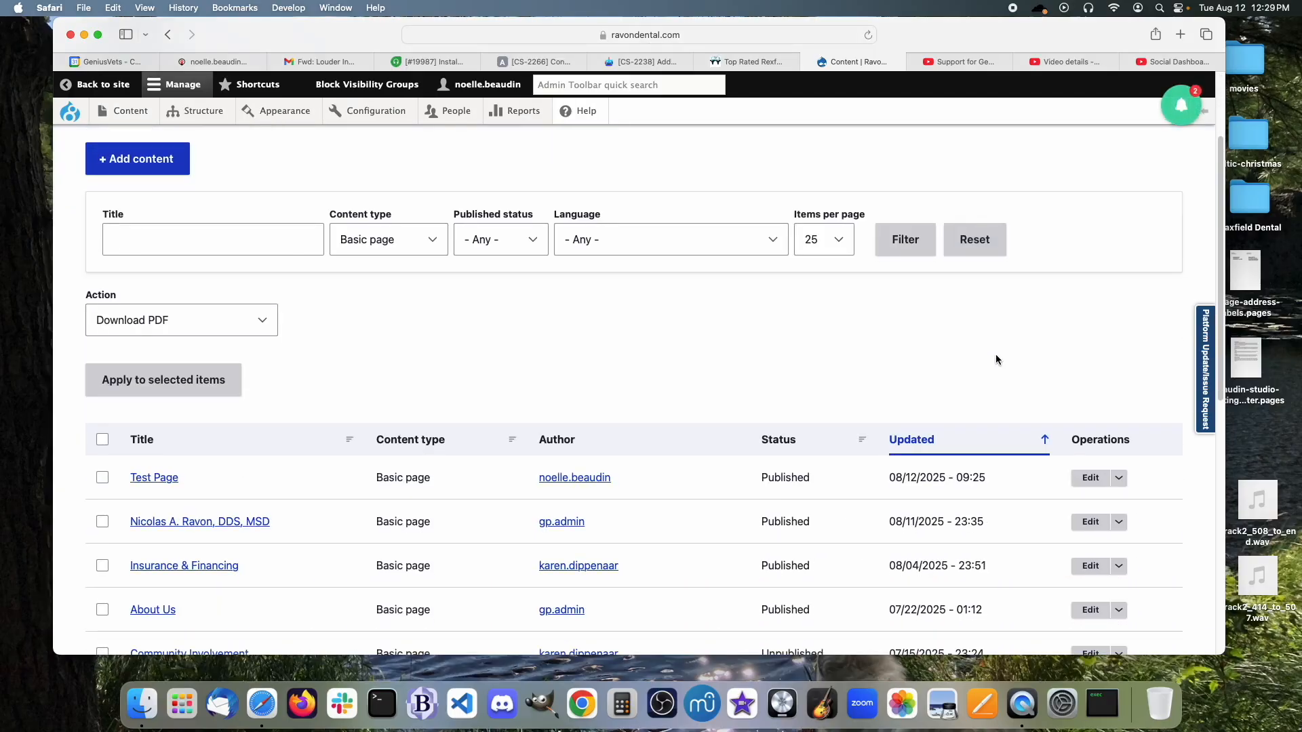
Edit Test Page, uncheck Published, and save it.
click(1092, 479)
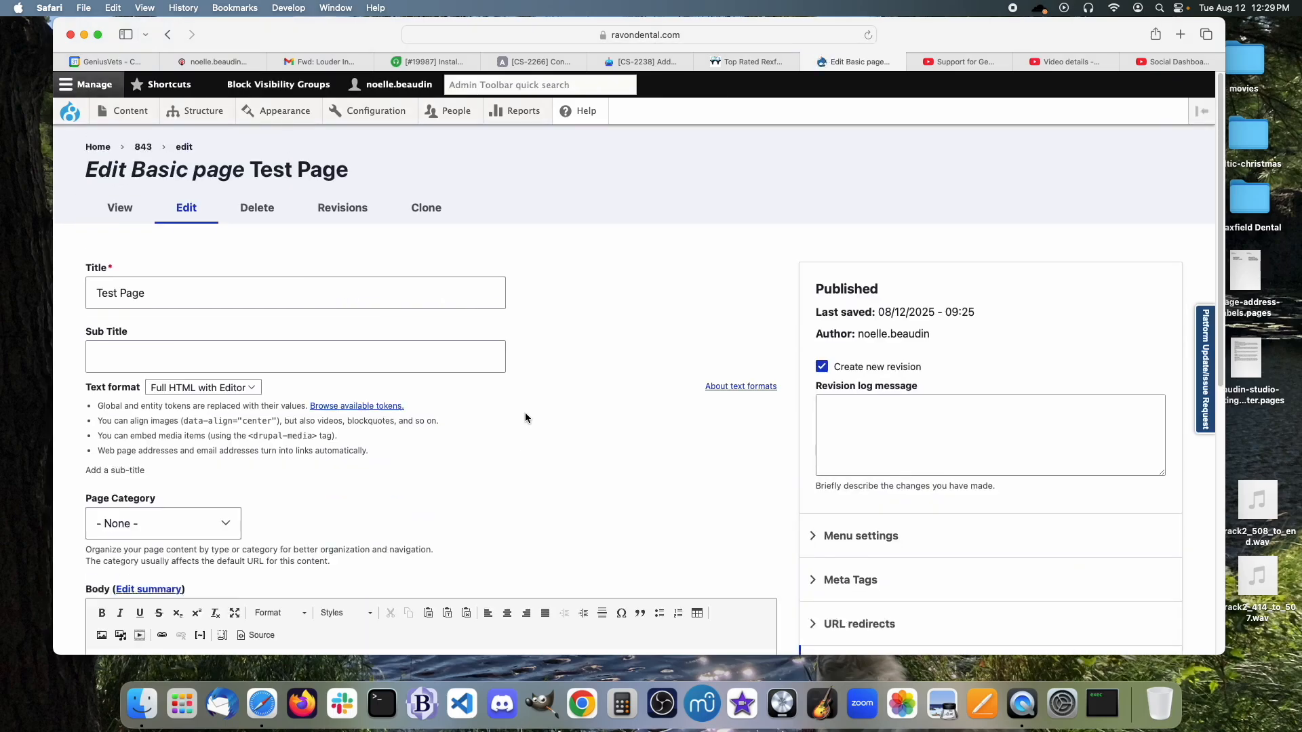
scroll(525, 418, down, 10)
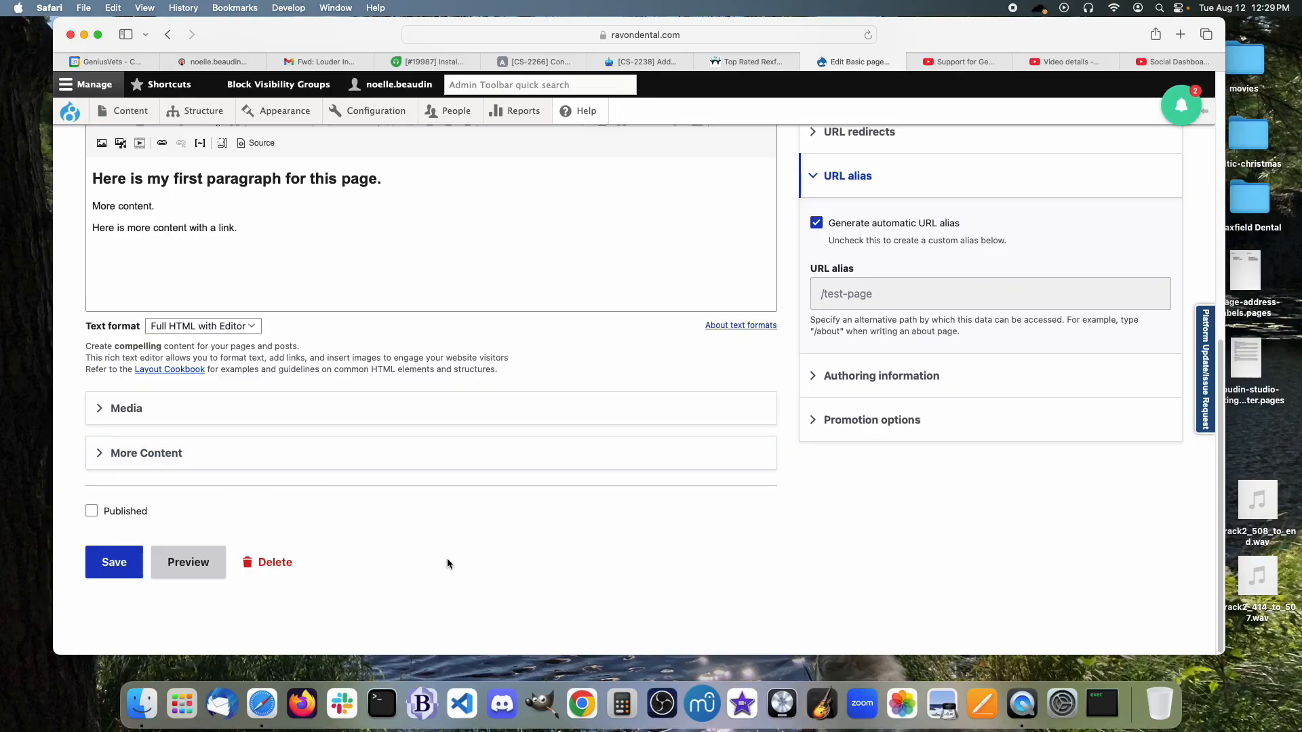
click(108, 568)
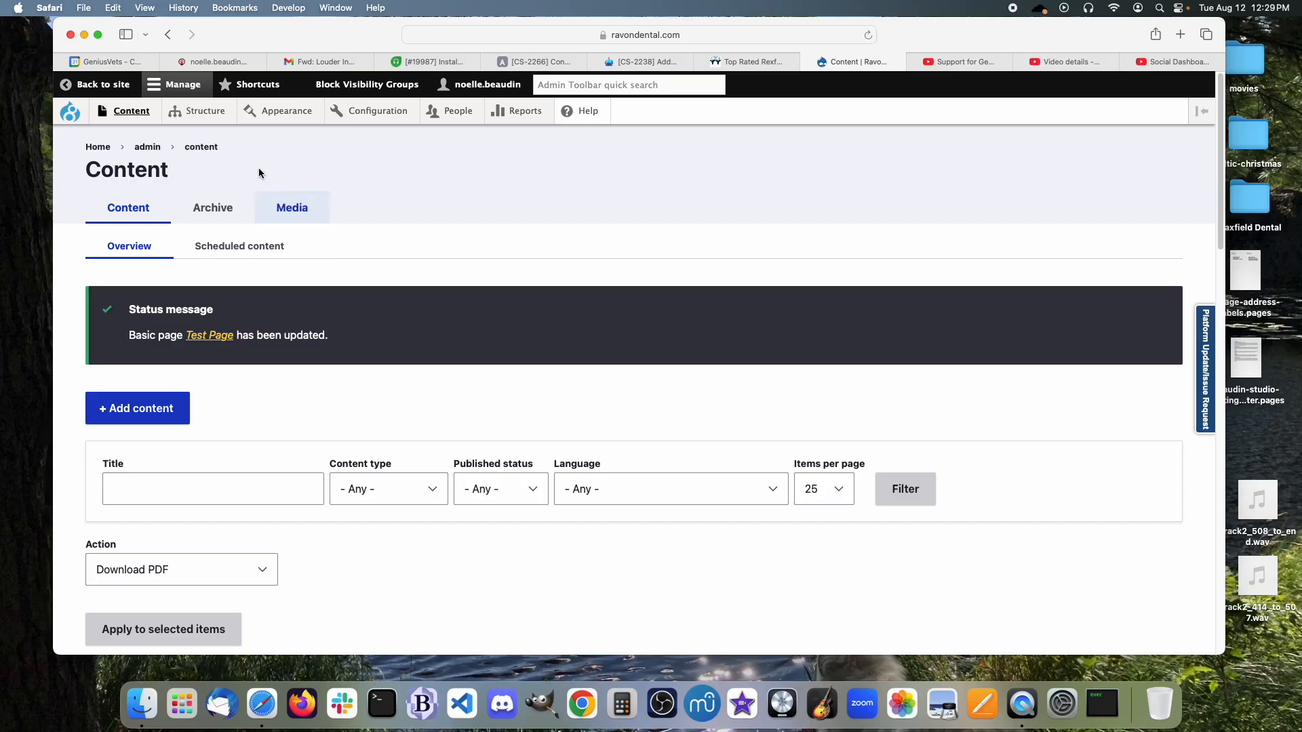
Delete Test Page from its operations menu, then go to the site's public home page.
scroll(491, 431, down, 4)
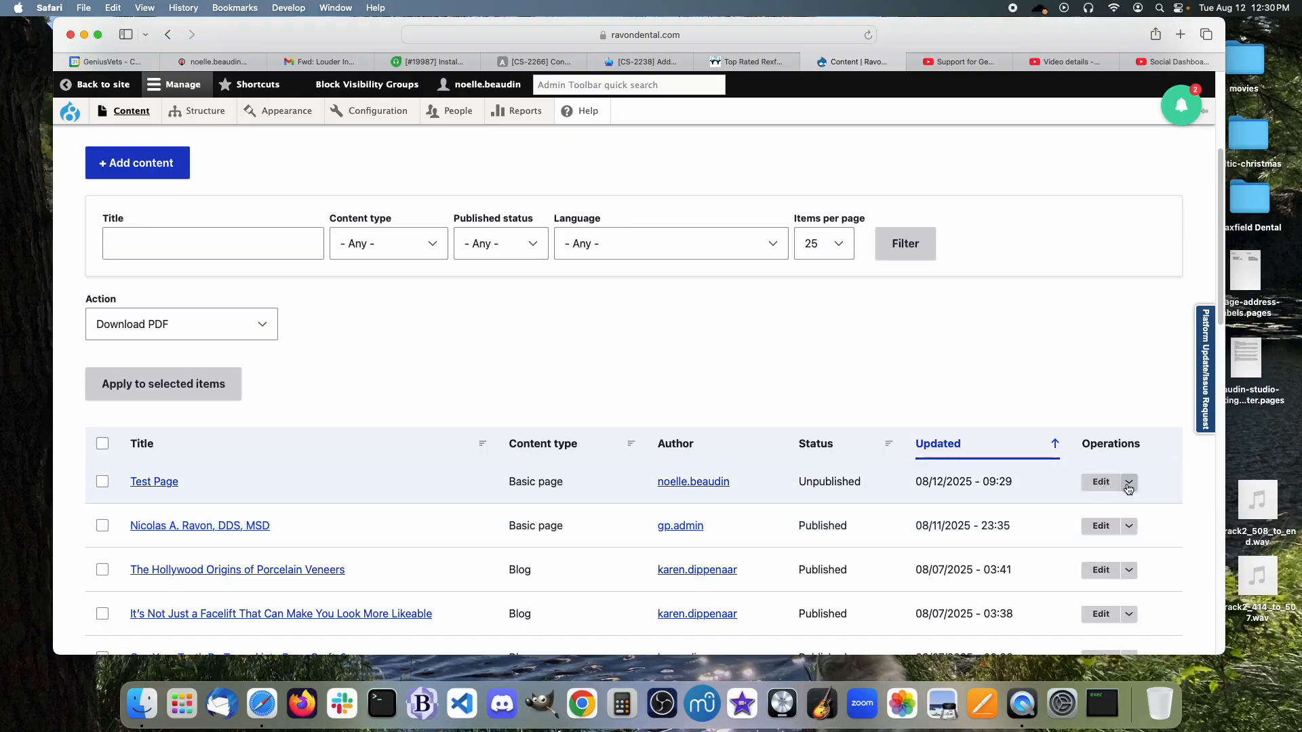
click(1129, 484)
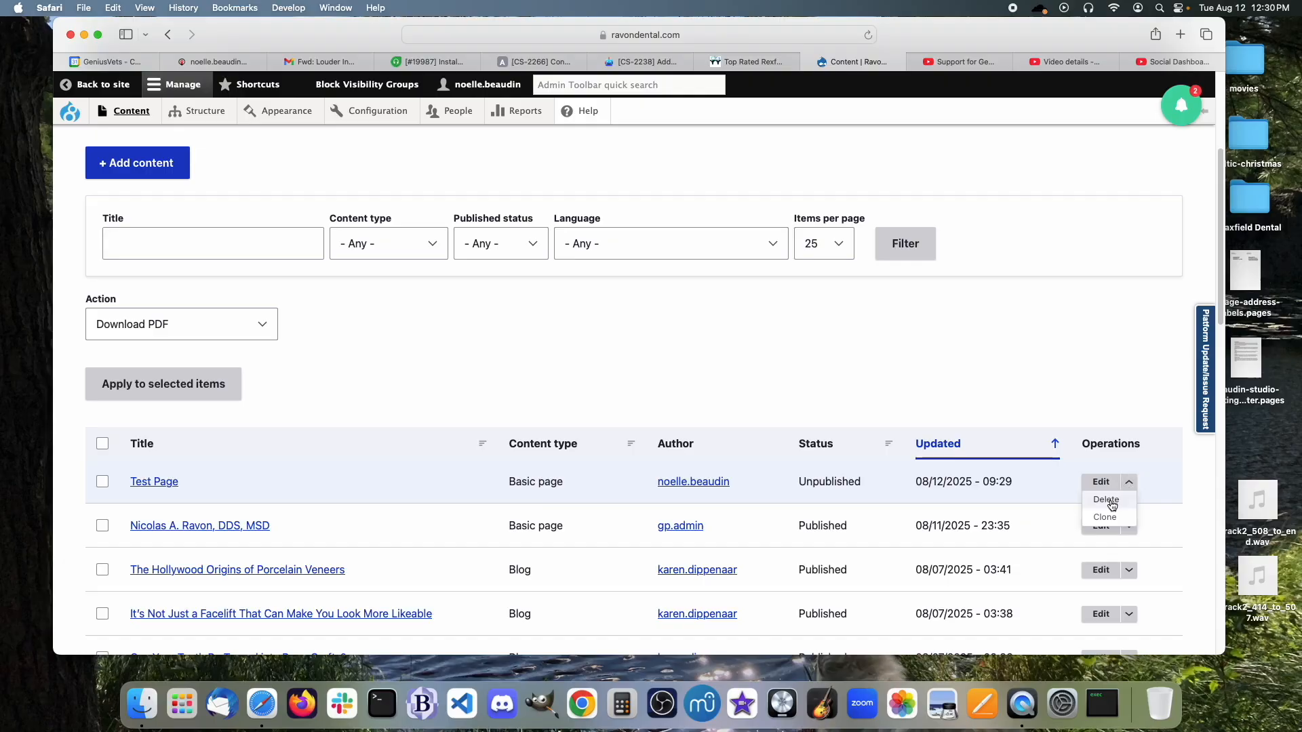
click(1107, 500)
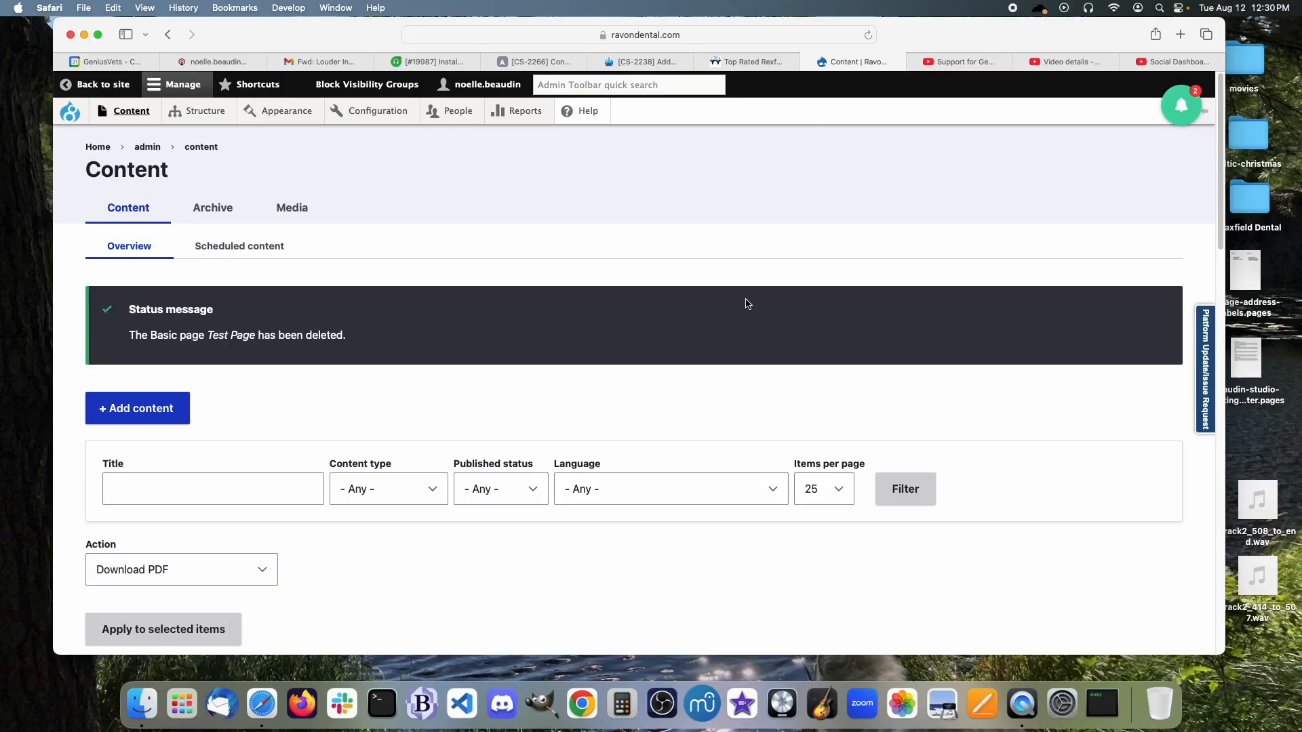
click(70, 112)
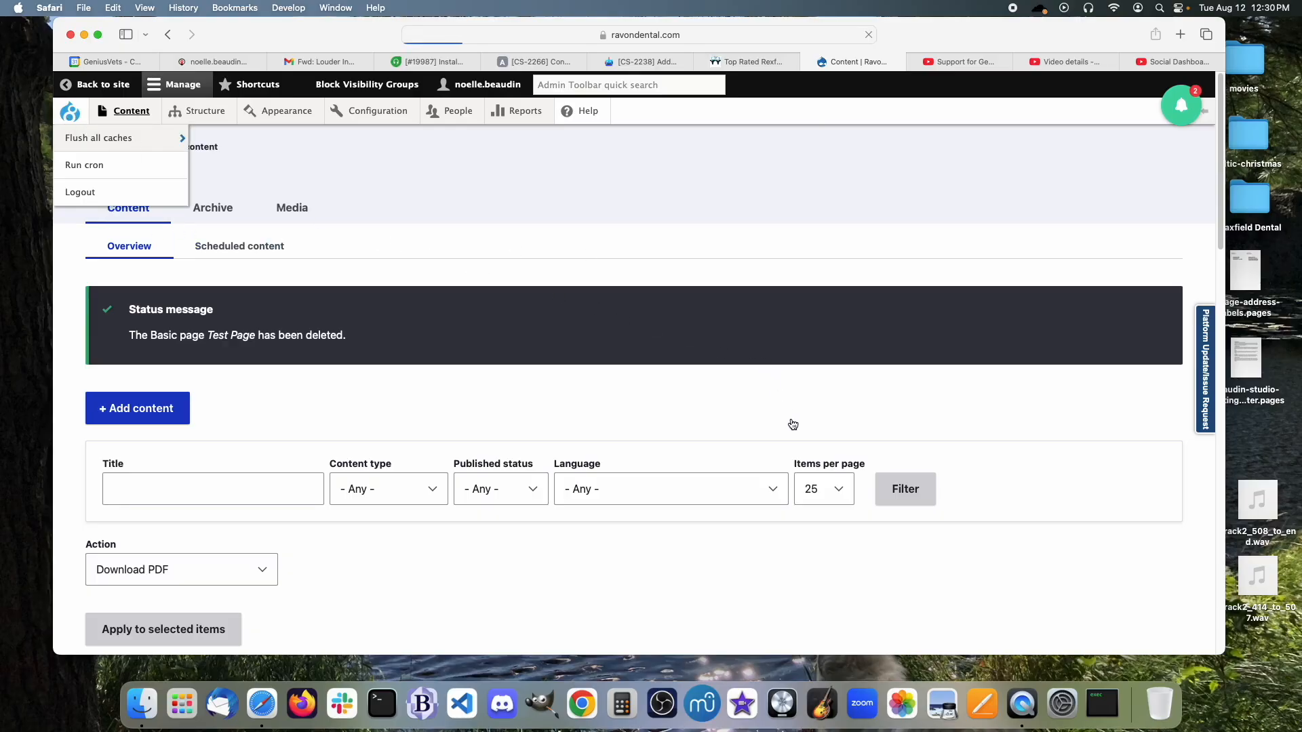